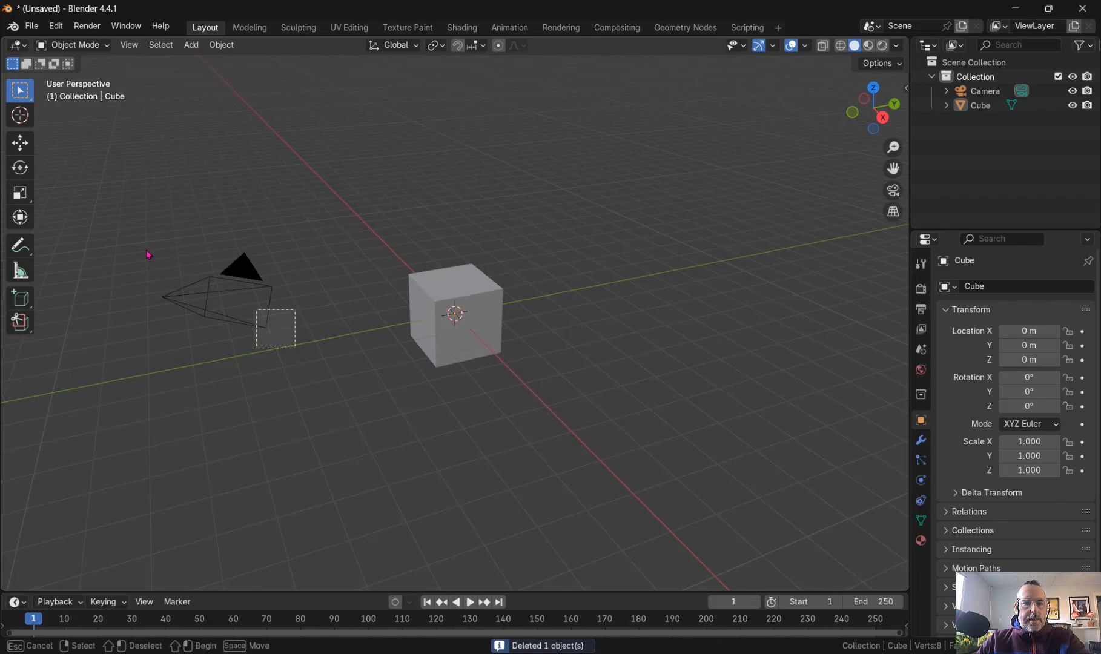
- Delete the camera and the default cube from the scene
key(Delete)
click(492, 340)
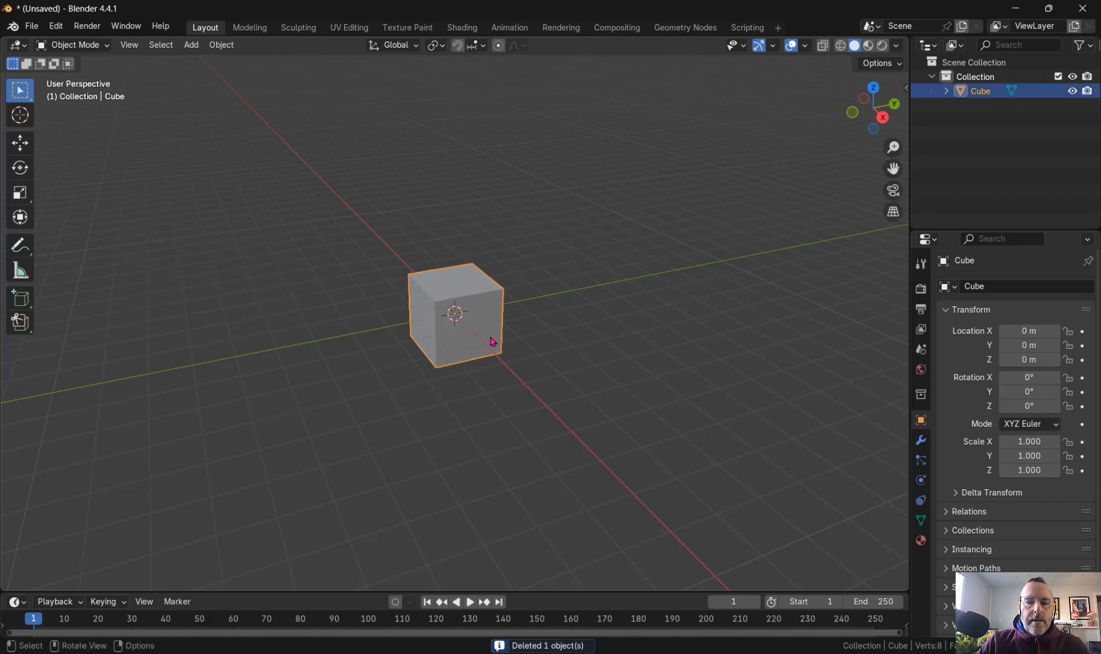
key(Delete)
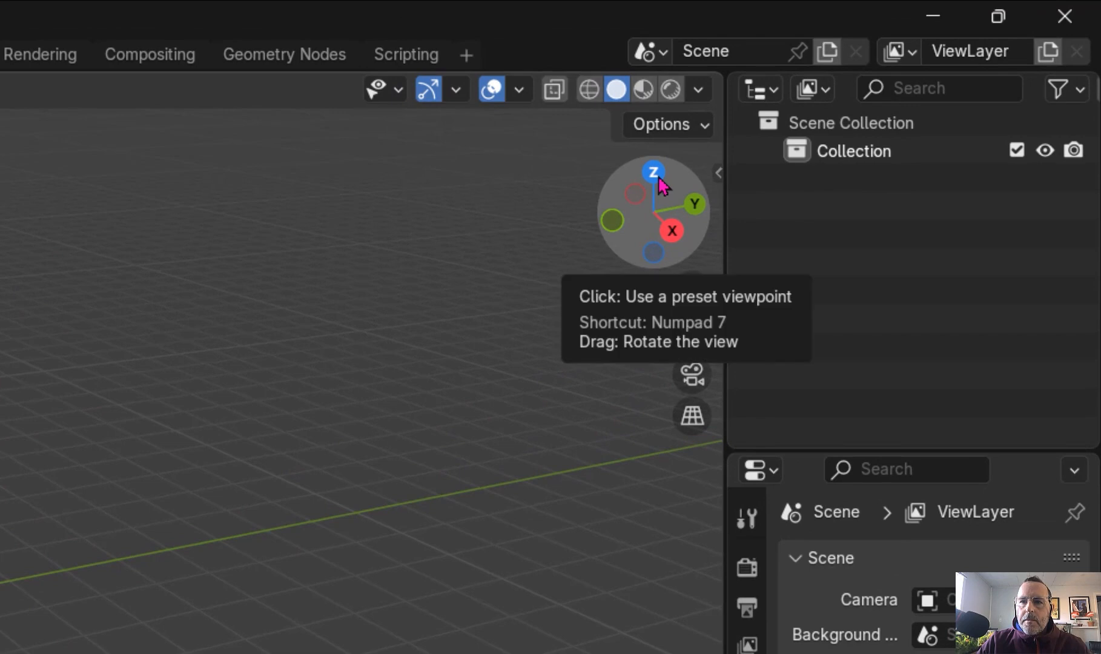
- Switch to the top view and load the light green leaf picture Screenshot 2026-01-07 114947.png as a reference image
click(656, 176)
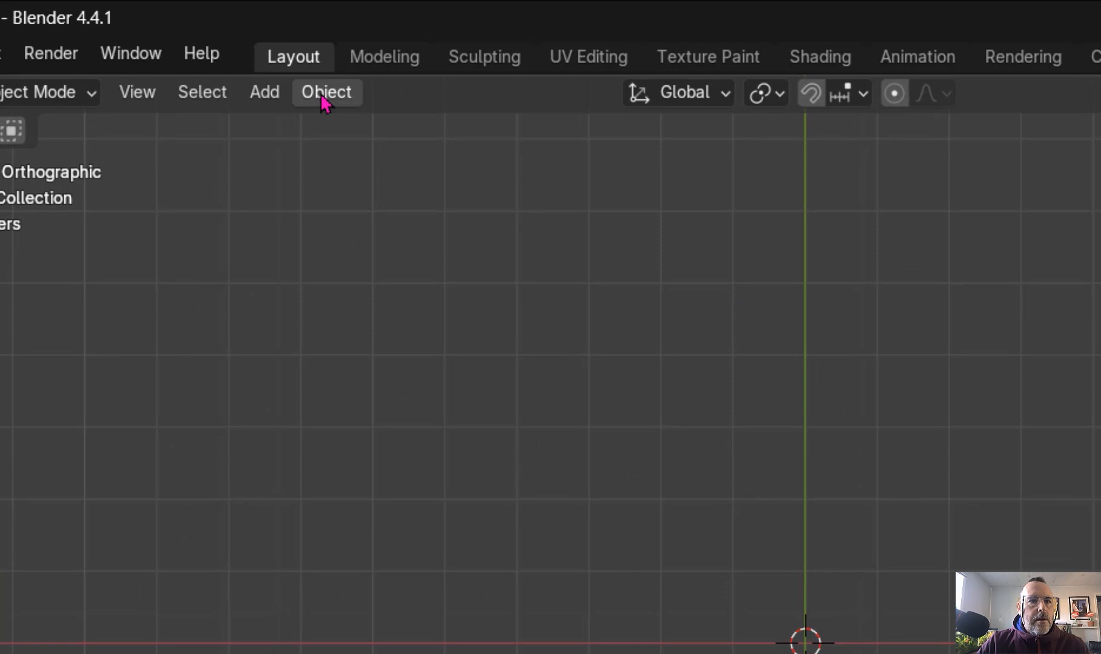
click(271, 93)
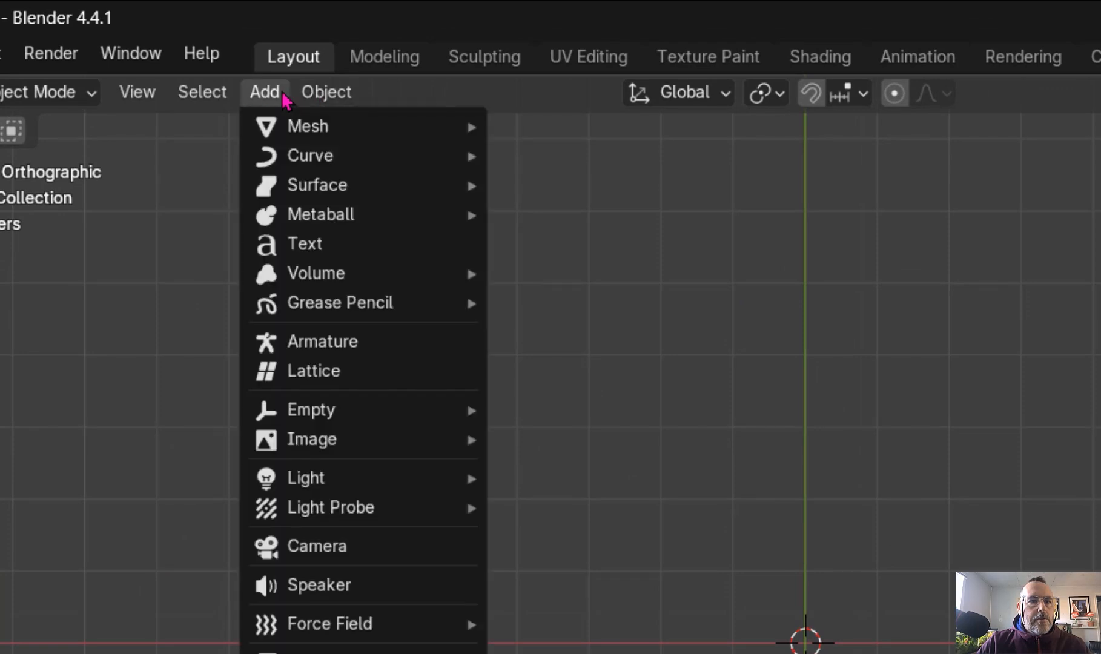
mouse_move(350, 450)
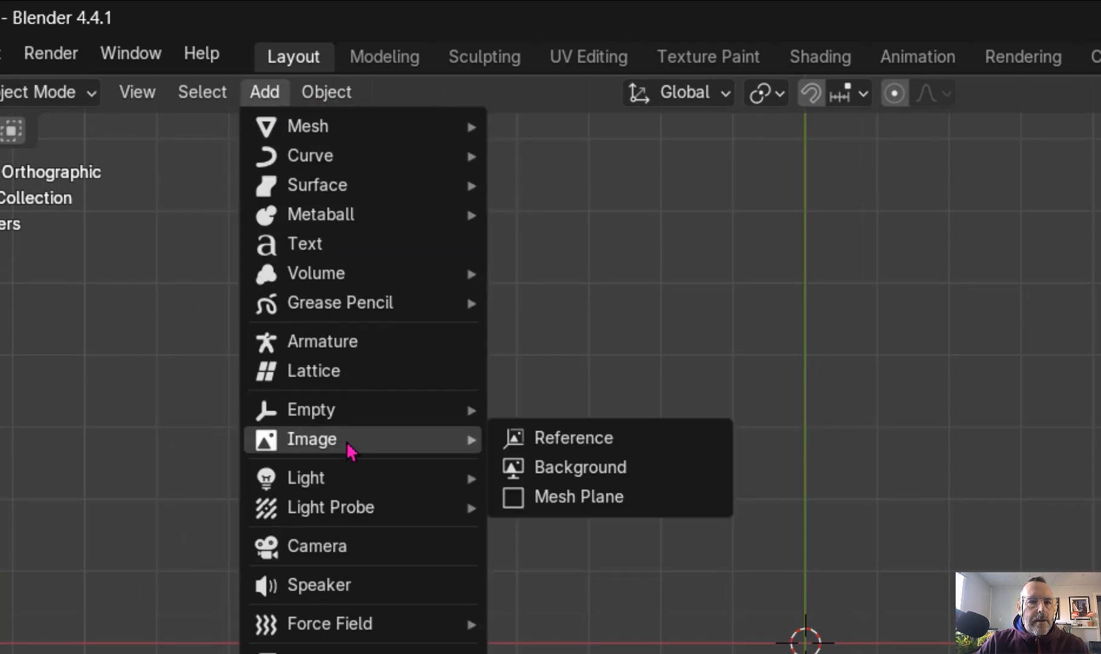
click(590, 451)
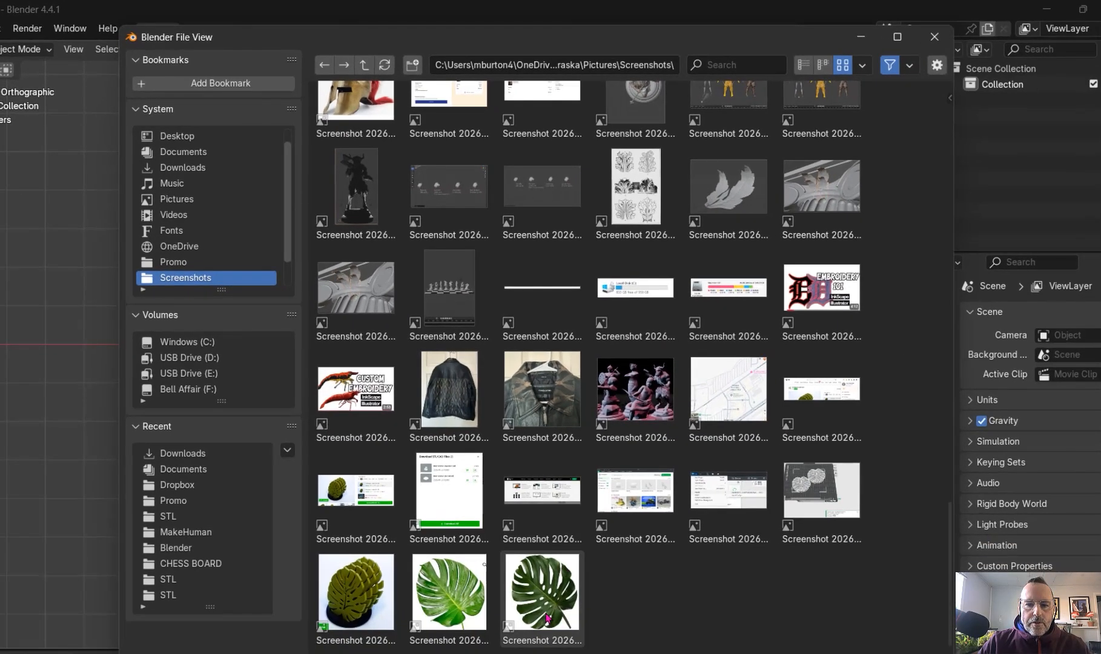
click(443, 599)
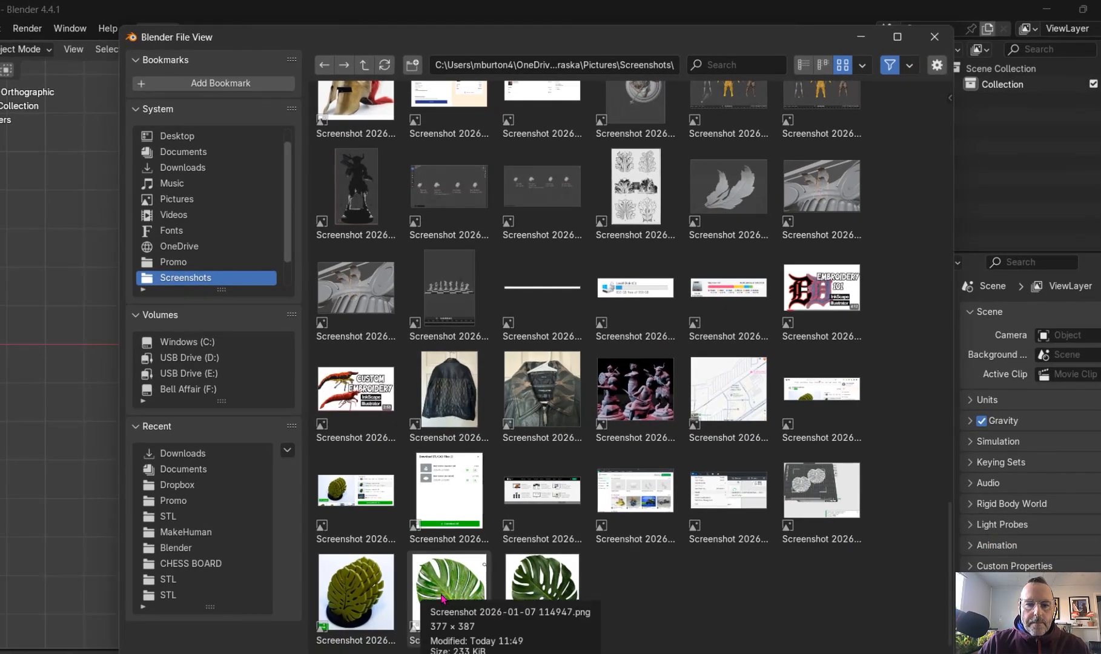
click(781, 653)
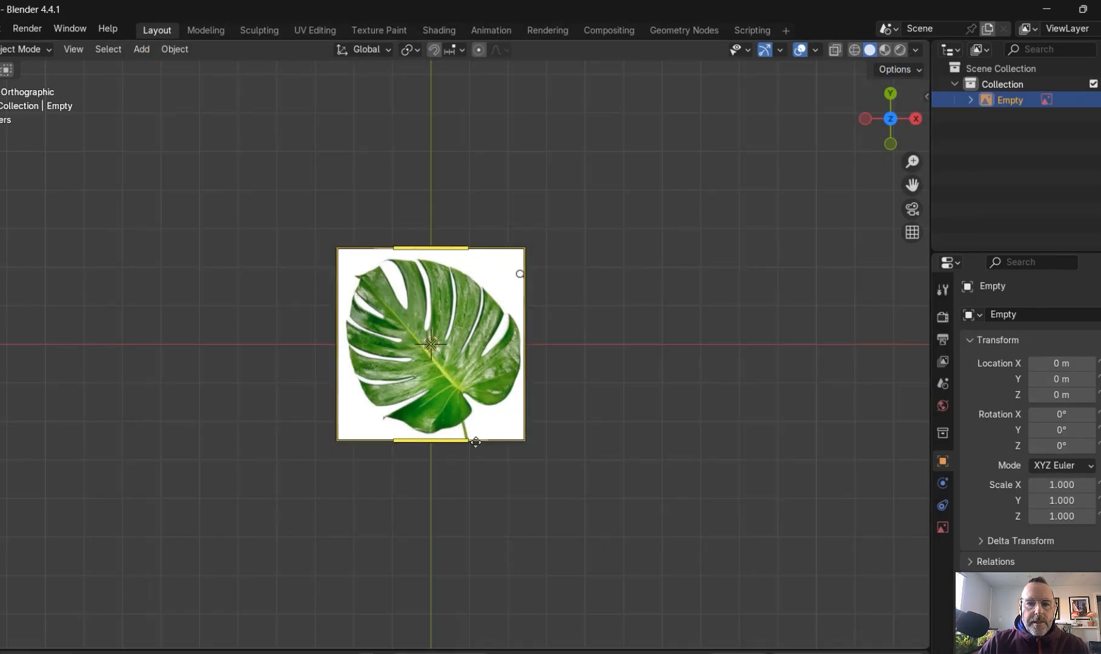
- Scale up the leaf image and move it so the notch at the leaf's base lies on the world origin
key(s)
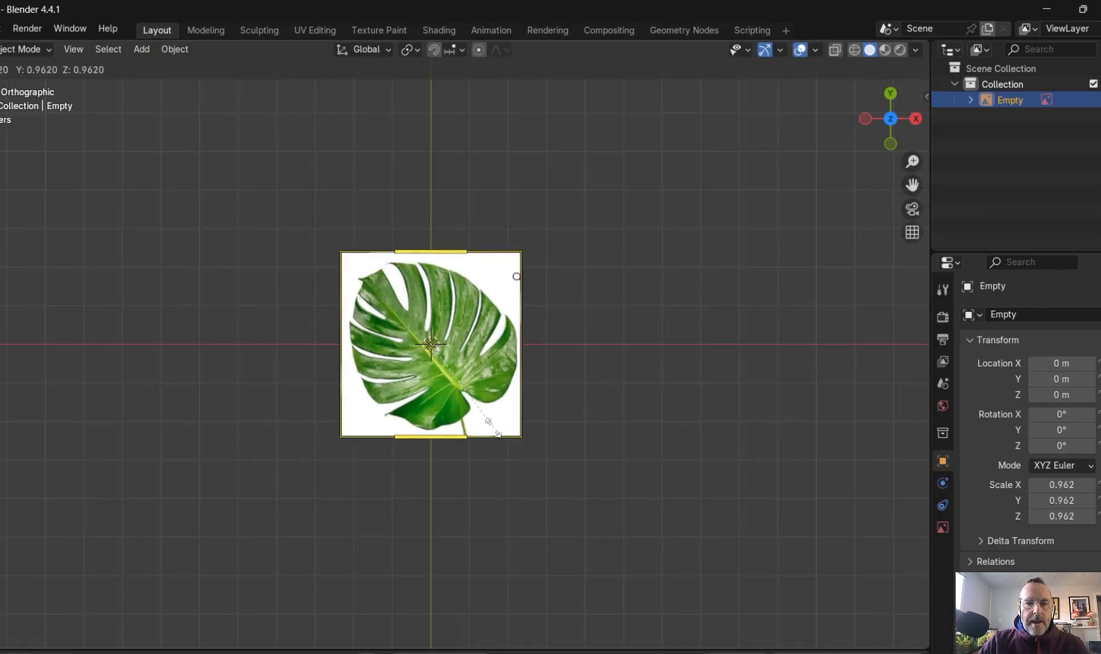
click(660, 541)
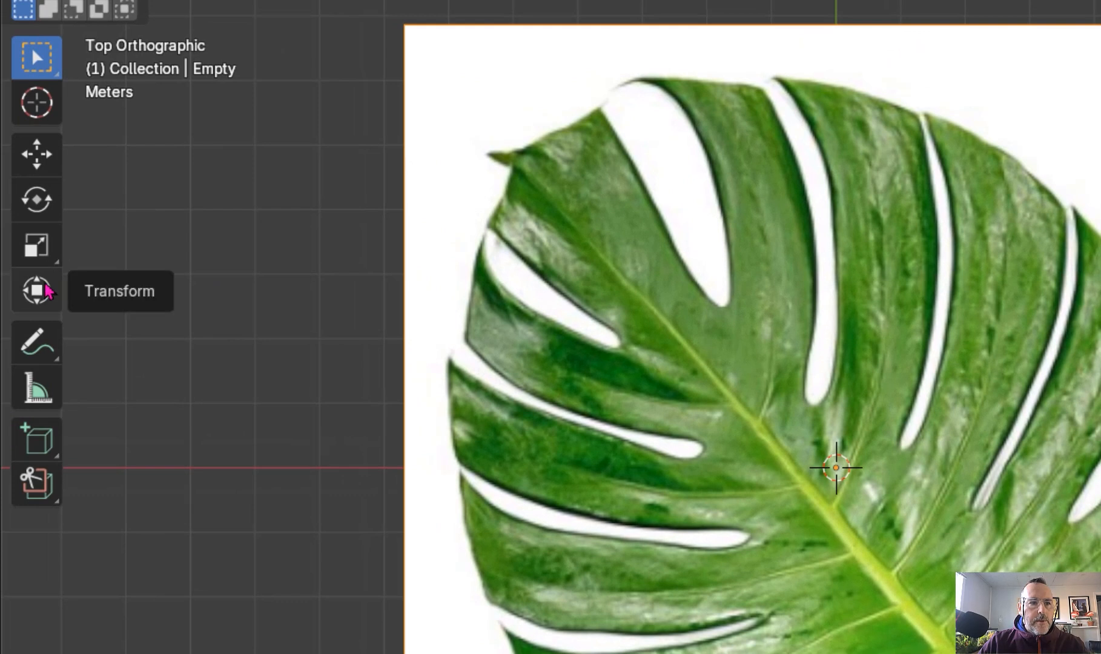
click(47, 292)
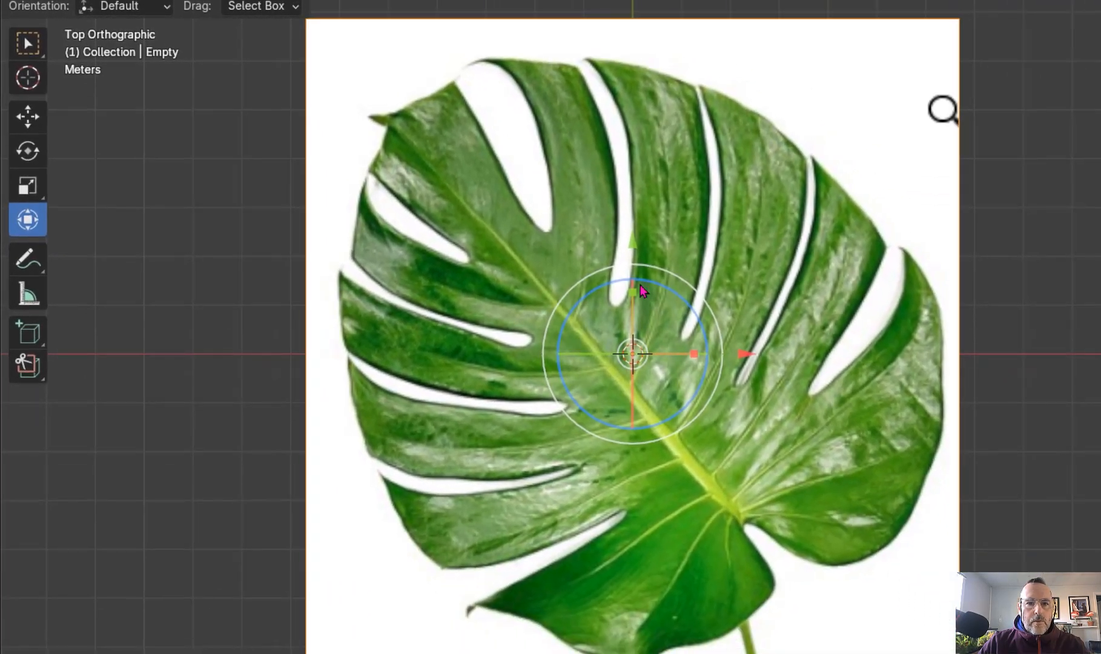
drag(770, 300, 771, 167)
drag(634, 137, 634, 86)
drag(746, 221, 563, 221)
drag(460, 109, 464, 71)
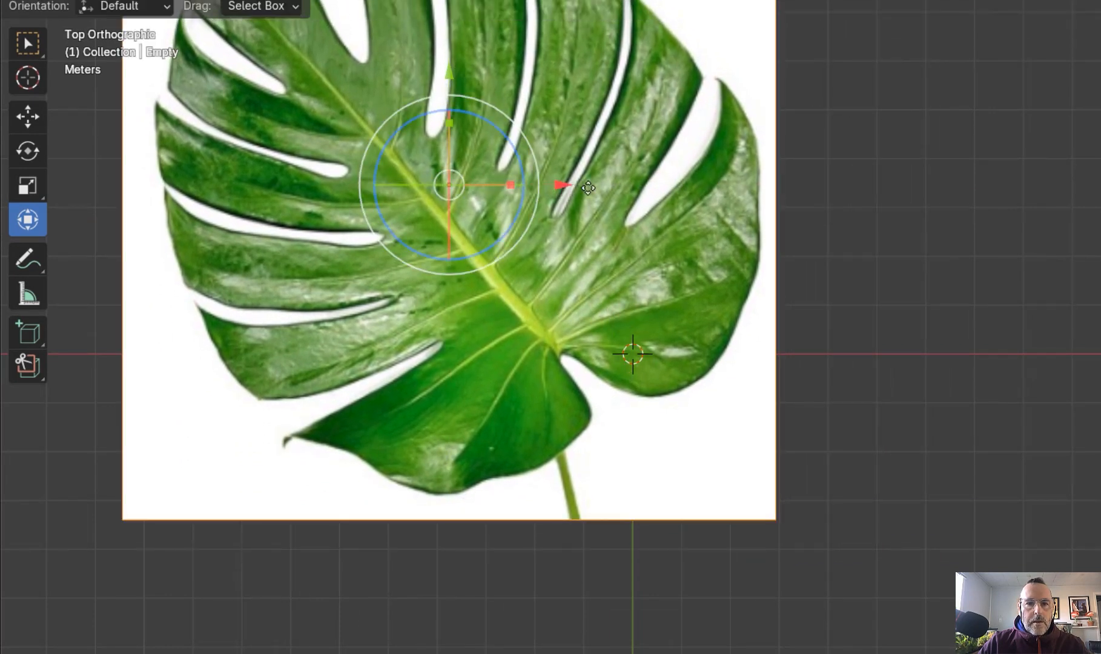
drag(588, 188, 660, 188)
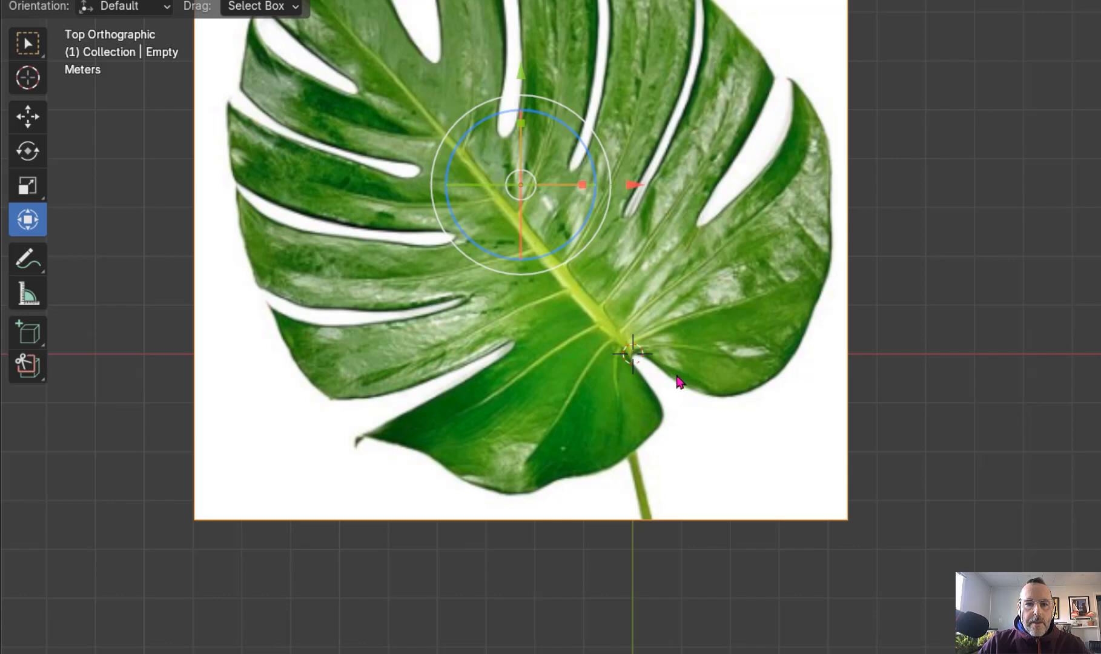
- Add a cube mesh at the leaf's base notch and switch it to Edit Mode
scroll(678, 381, up, 4)
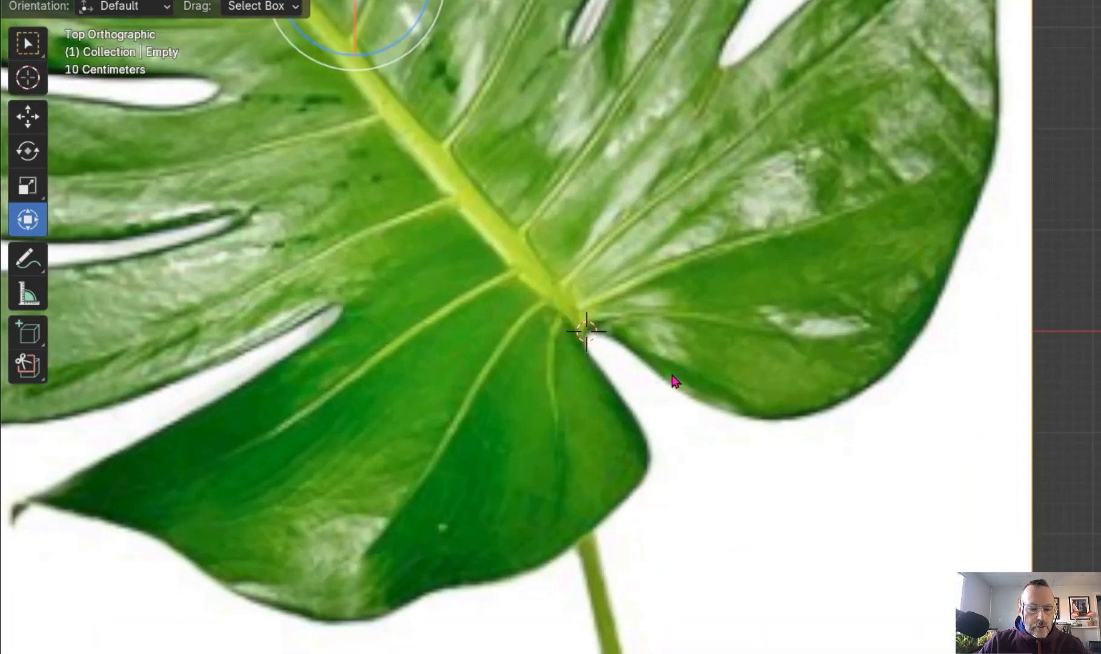
shift+middle_drag(671, 375, 646, 439)
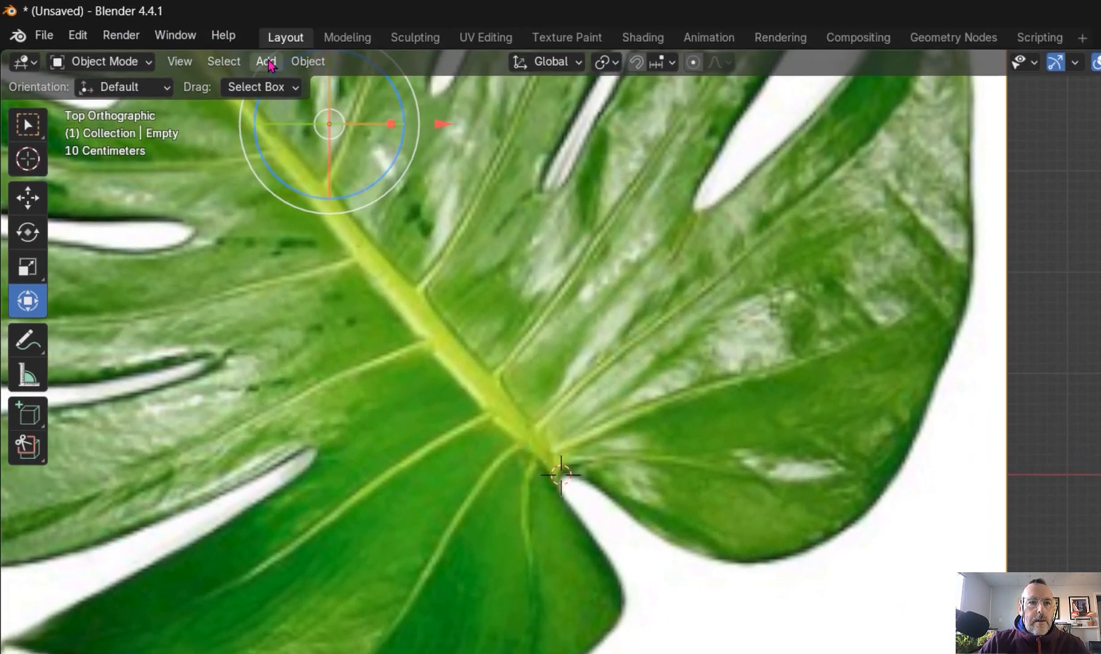
click(270, 66)
mouse_move(282, 87)
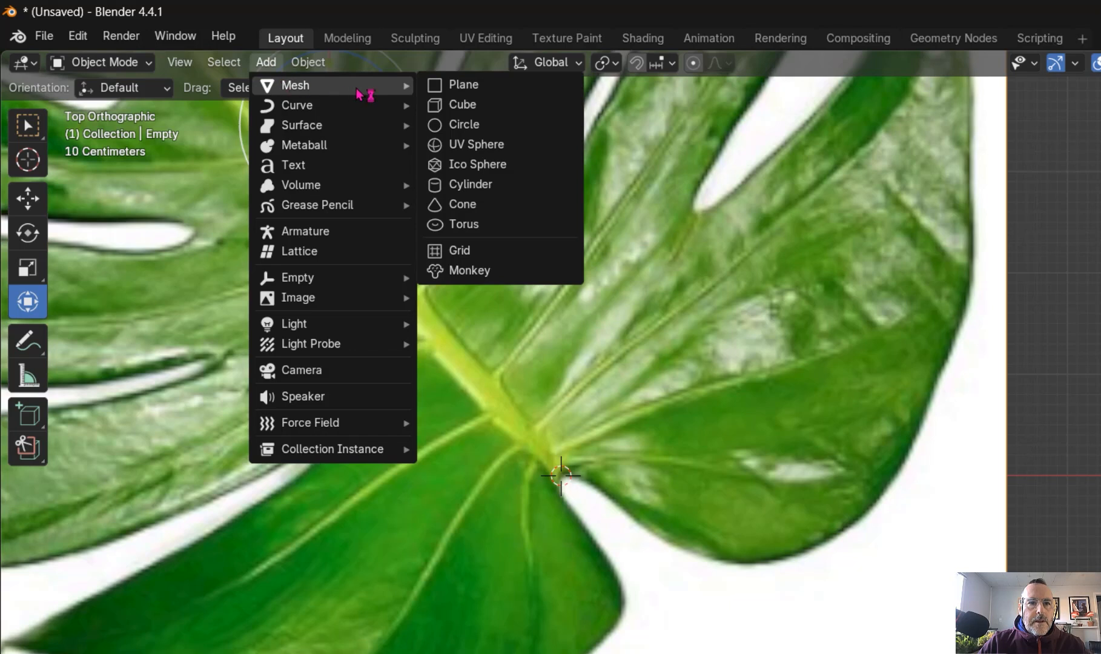
click(465, 103)
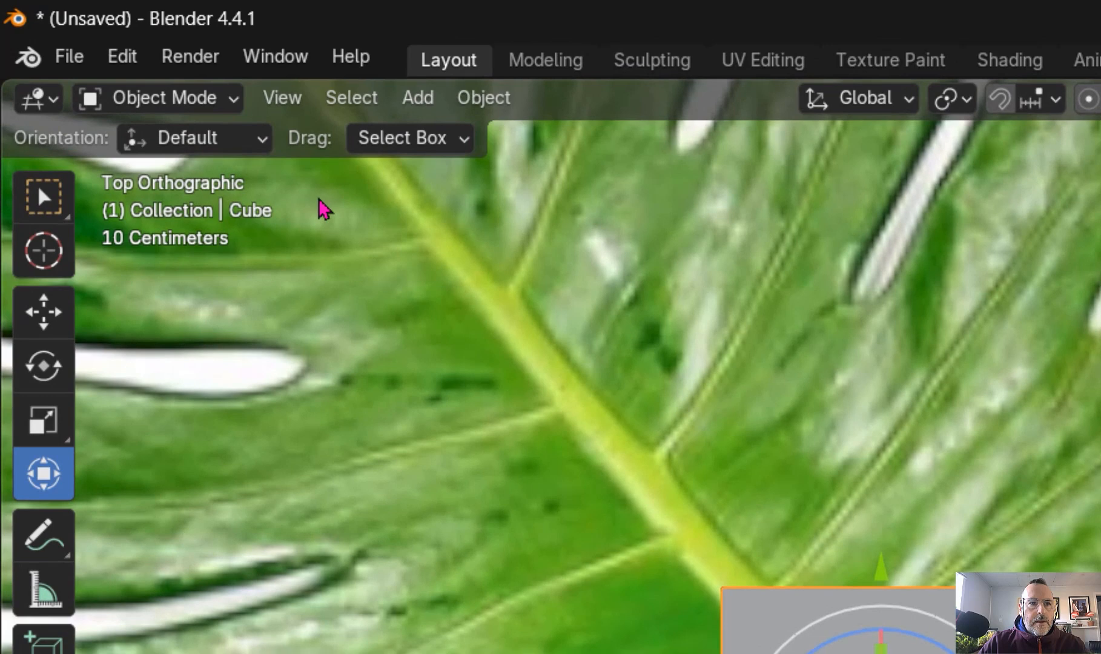
click(127, 62)
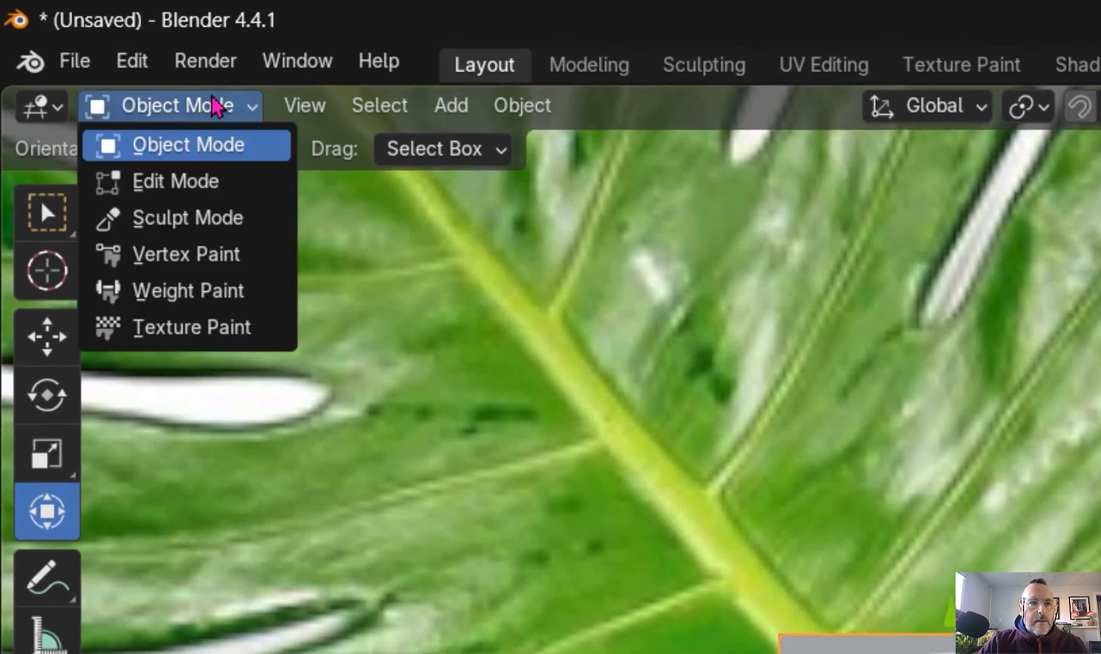
click(204, 185)
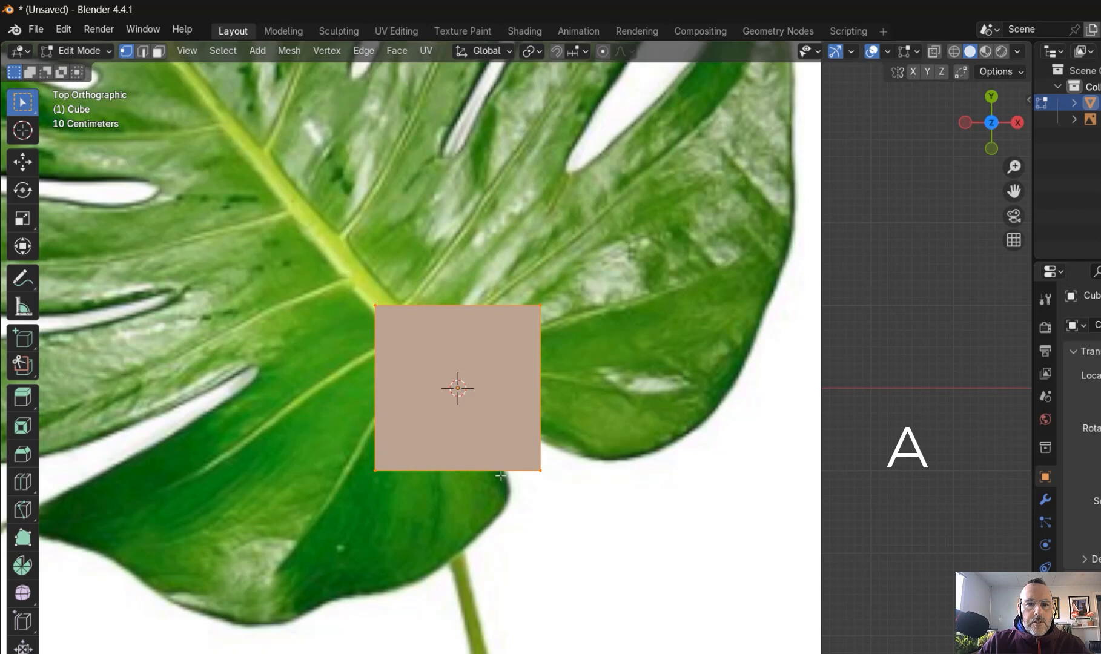
- Merge all of the cube's vertices at center into a single vertex
middle_drag(490, 331, 819, 239)
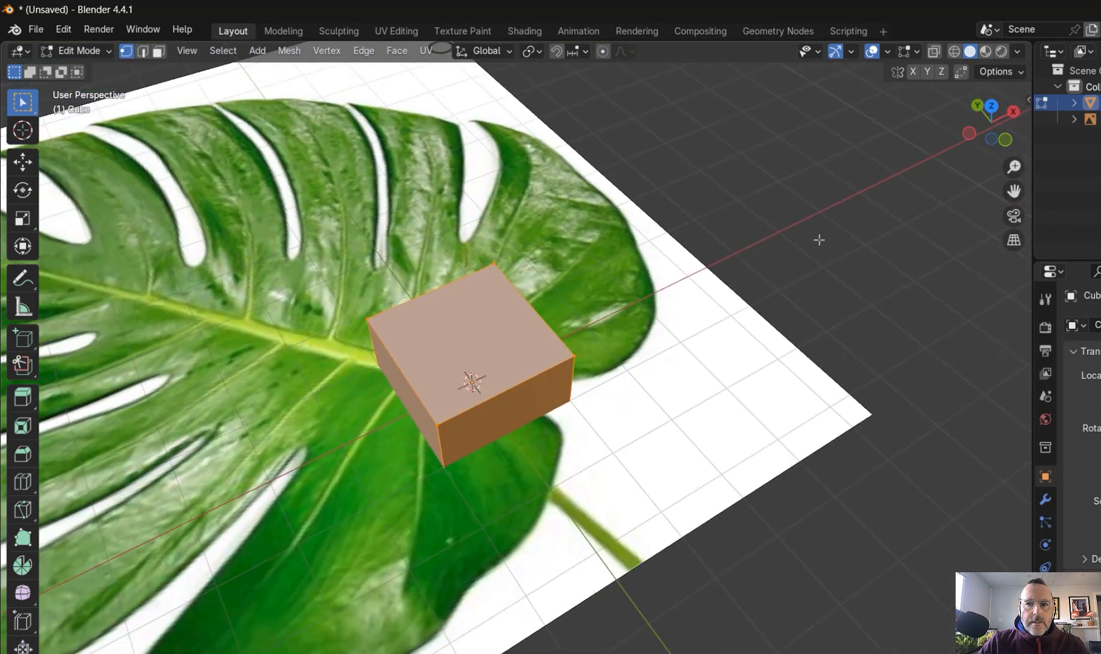
click(991, 107)
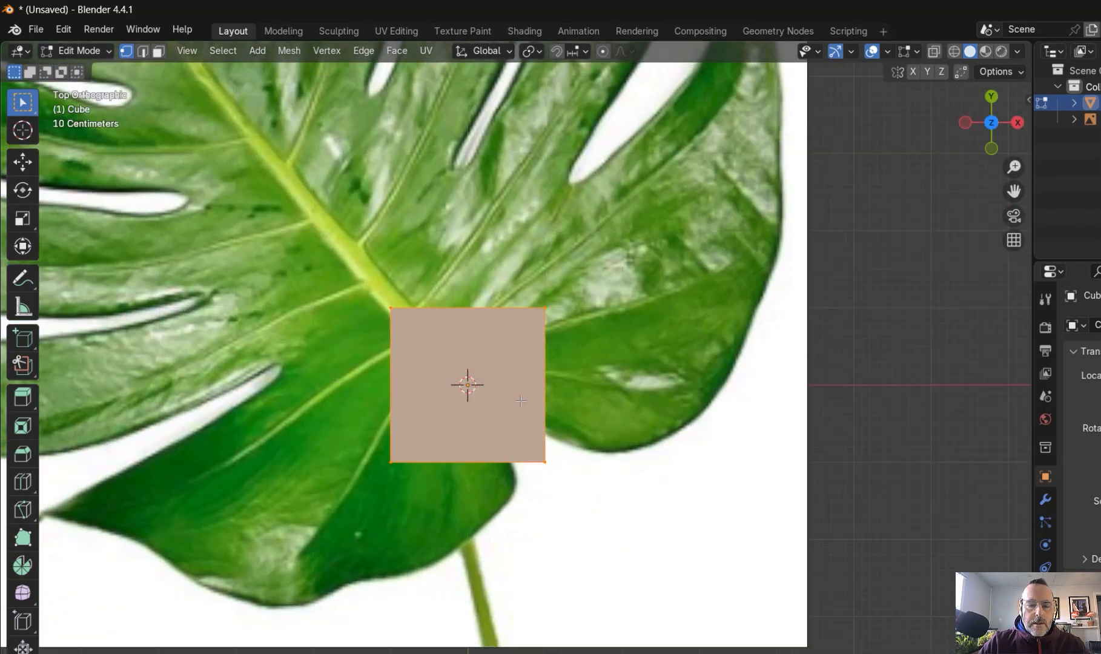
key(m)
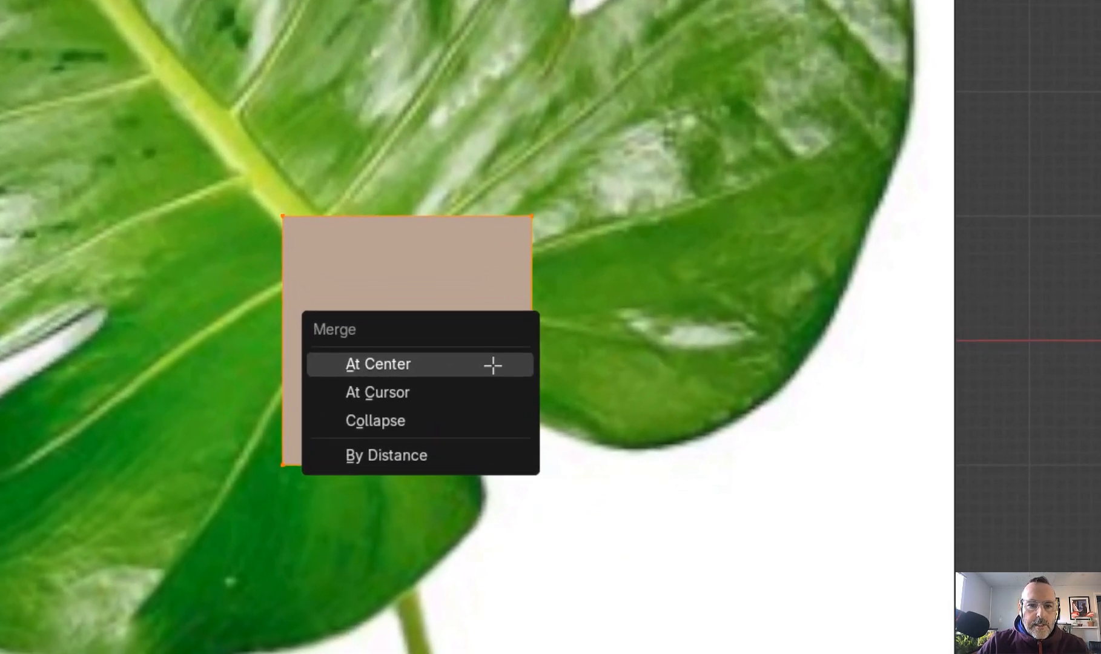
click(521, 400)
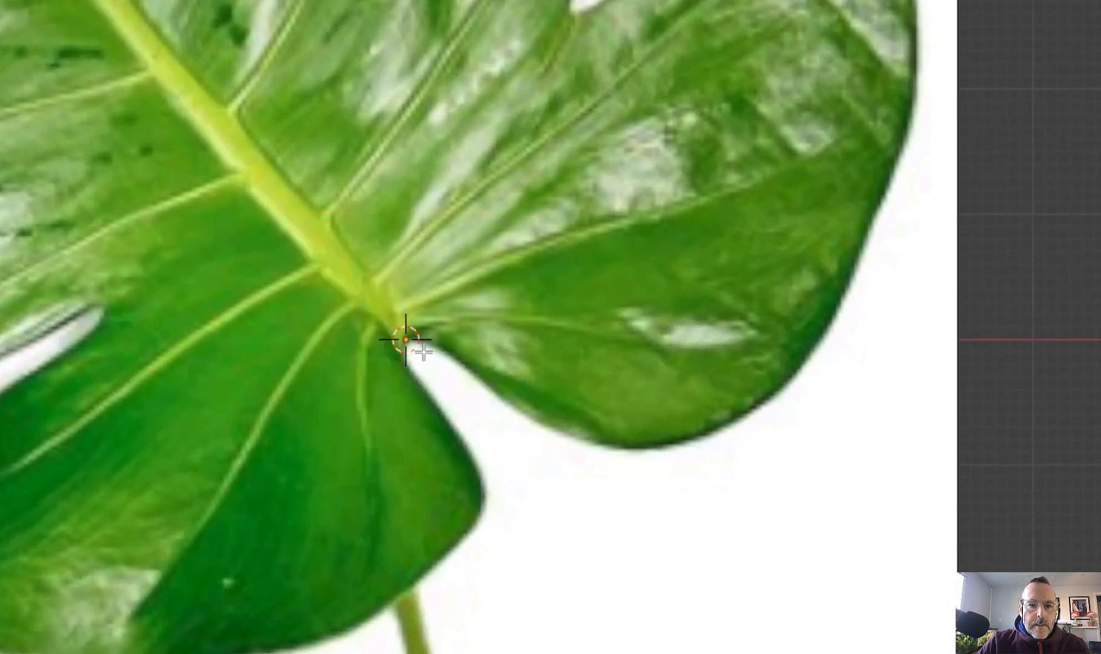
- Extrude the vertex from the base notch along the lower edge of the leaf's right lobe
scroll(422, 353, up, 5)
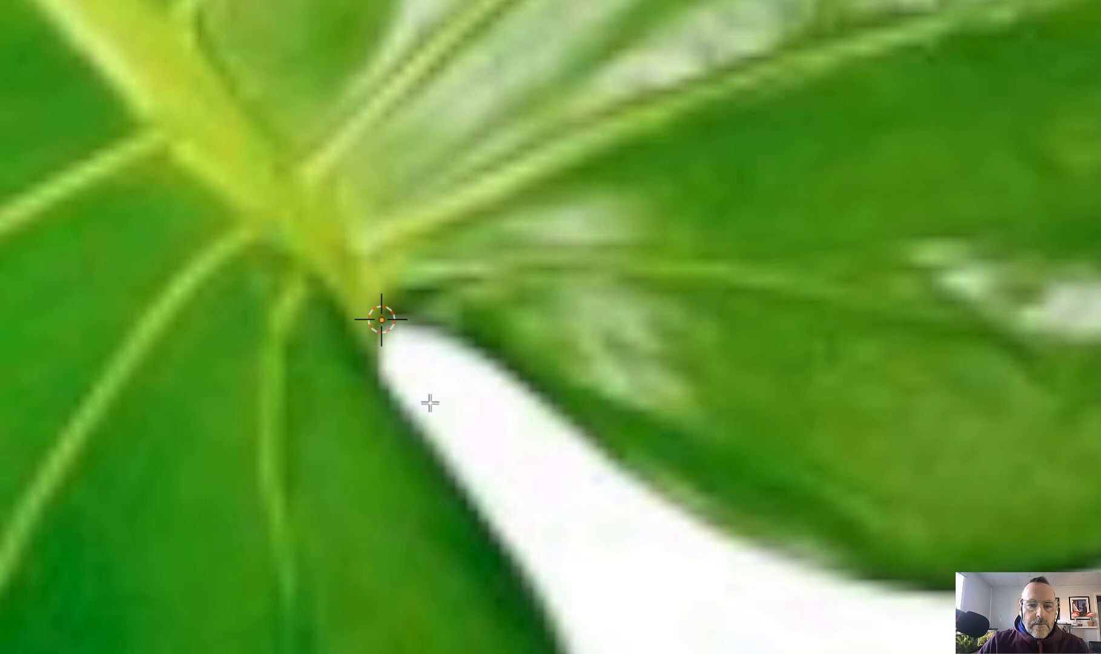
scroll(430, 403, down, 3)
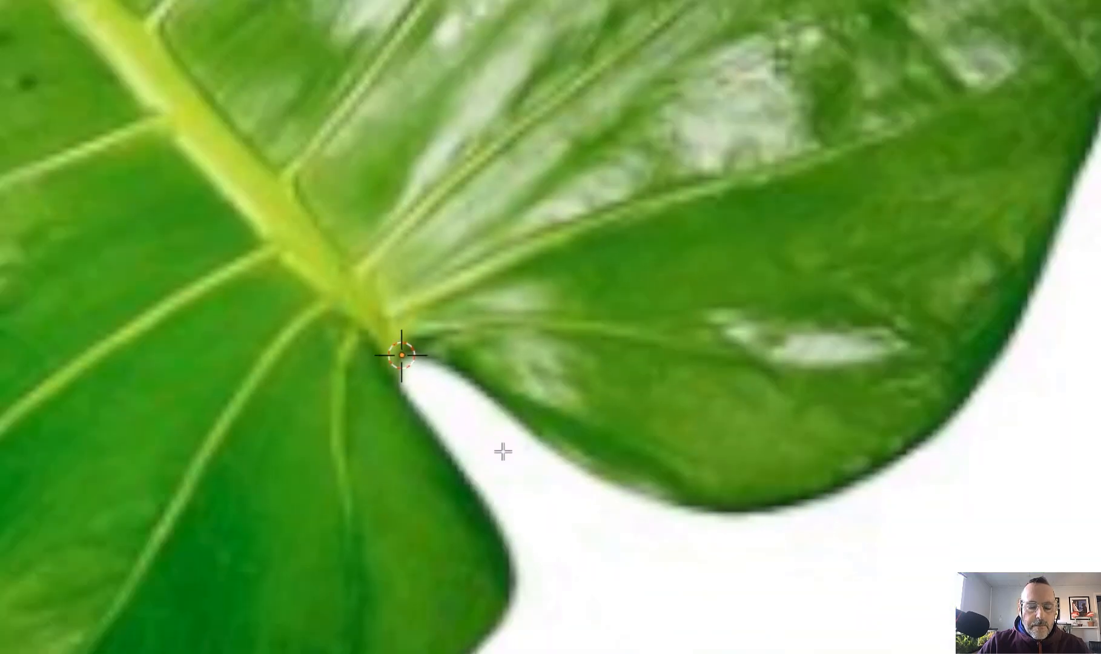
scroll(408, 546, down, 3)
scroll(310, 559, up, 3)
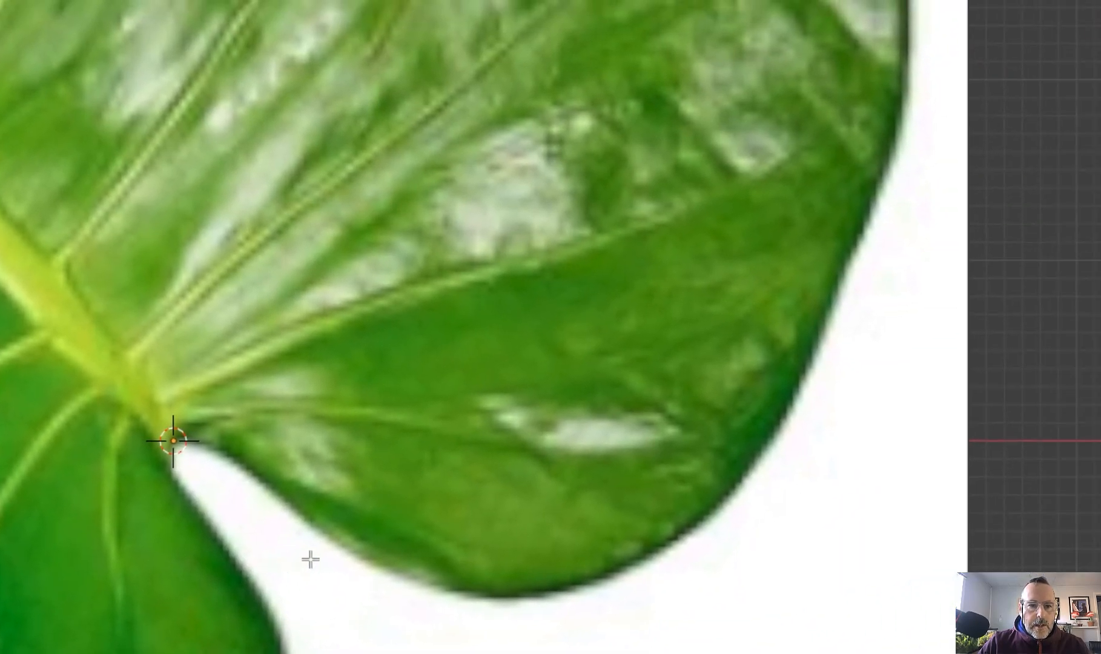
key(e)
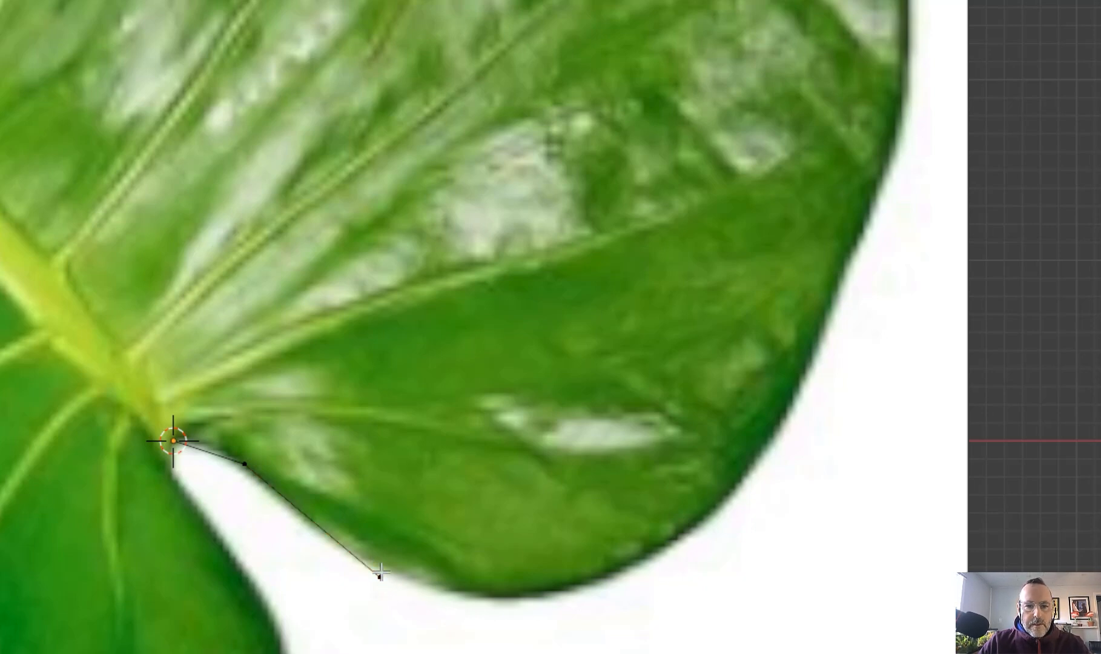
click(382, 576)
key(e)
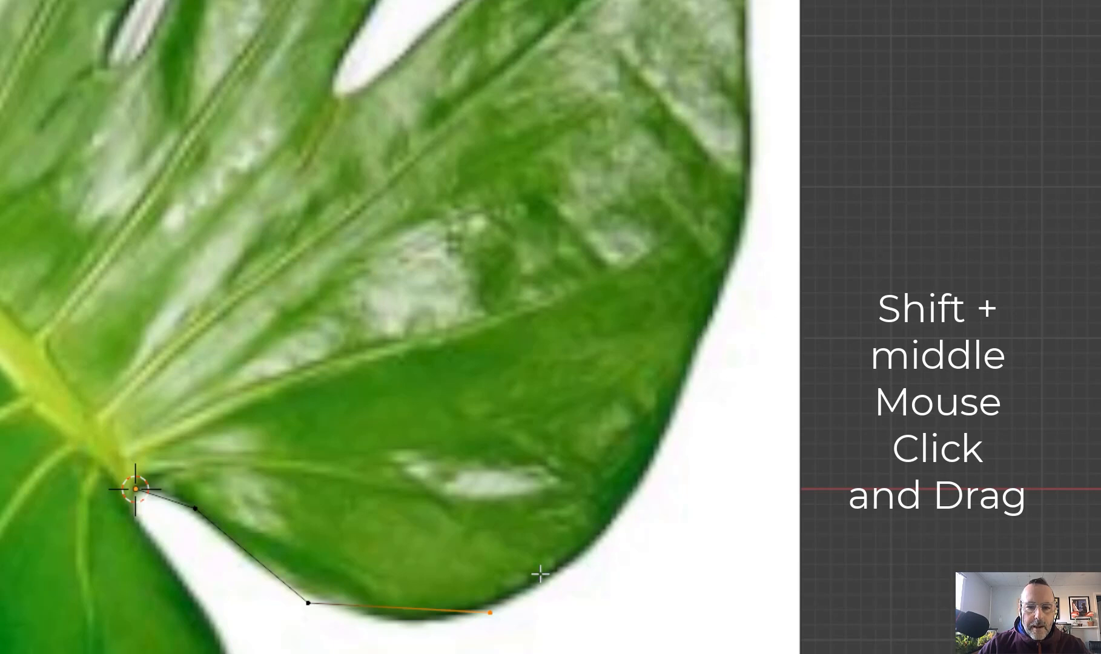
- Extrude more vertices around the right lobe and up the leaf's outer edge to the mouth of the first slit
key(e)
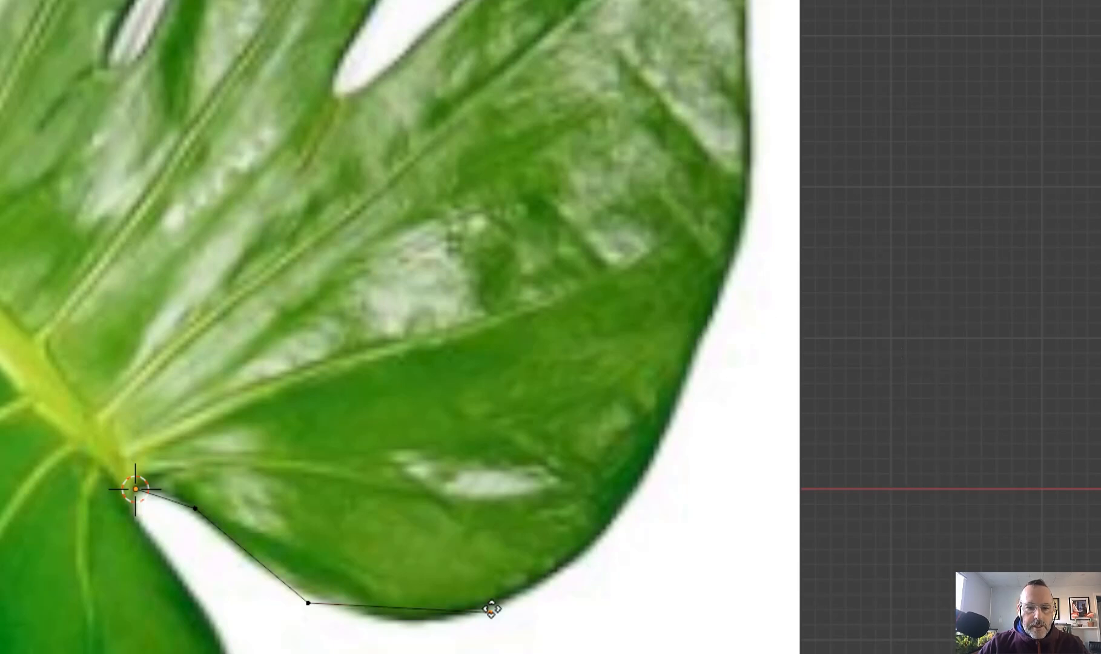
click(610, 532)
key(e)
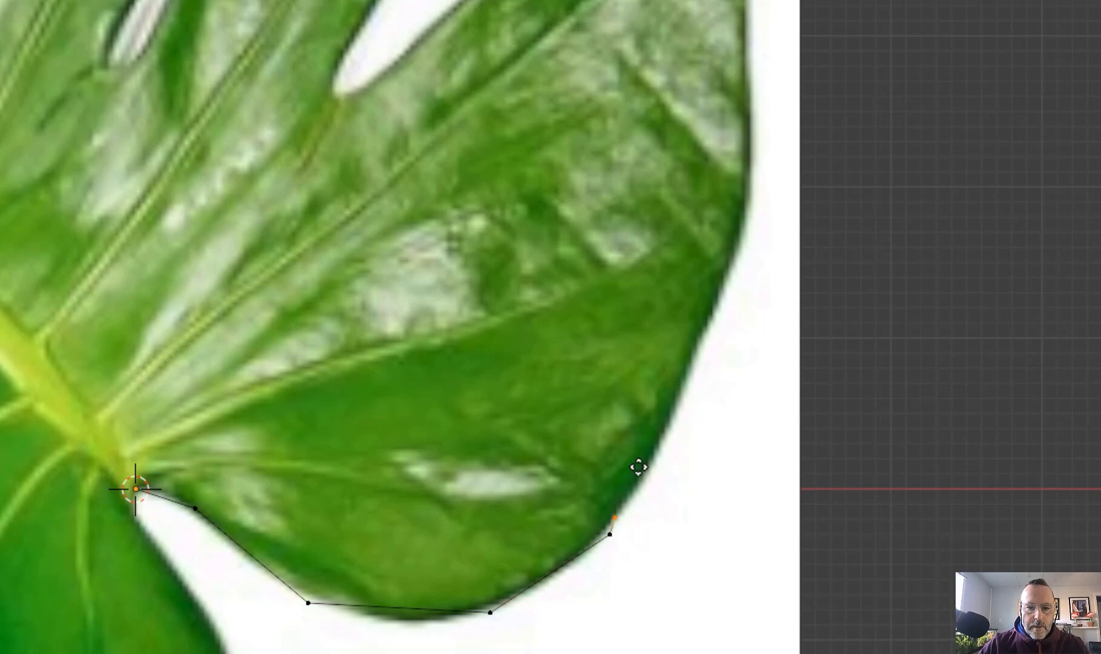
click(718, 294)
key(e)
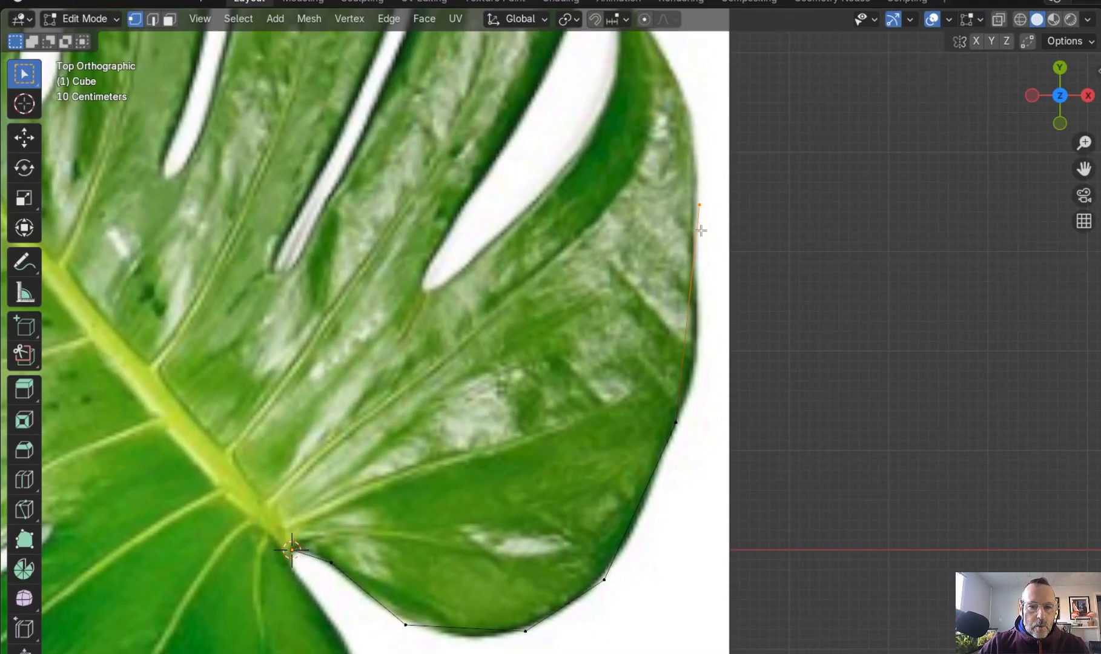
shift+middle_drag(700, 230, 717, 468)
key(e)
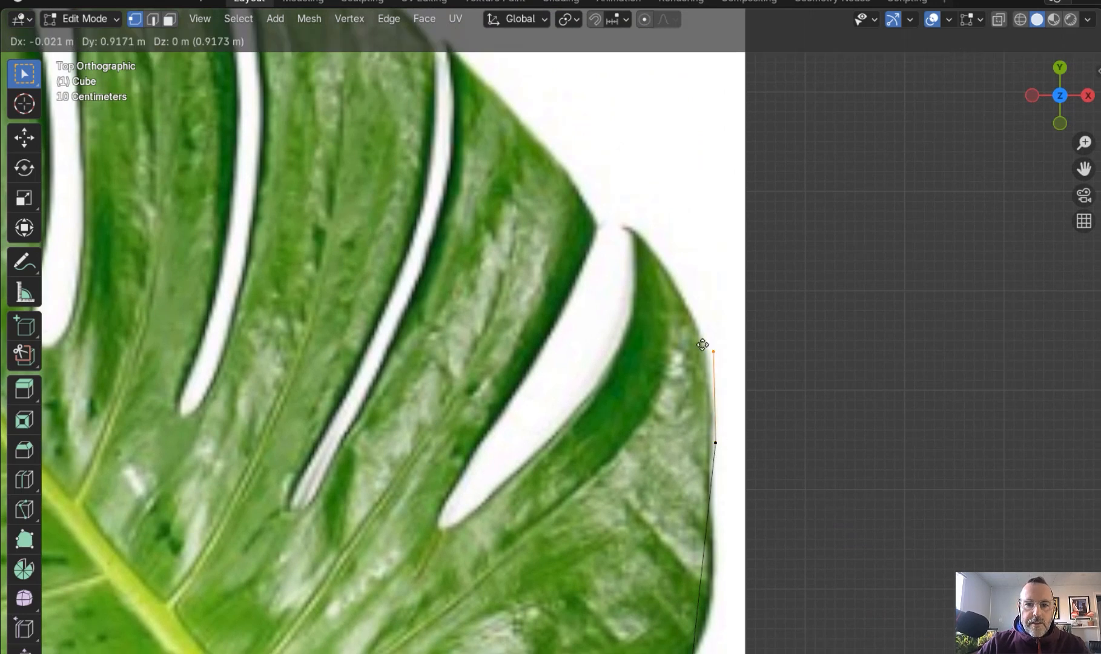
click(636, 229)
- Trace the first slit with extruded vertices, down one side, around its inner end and back to the outer edge
key(e)
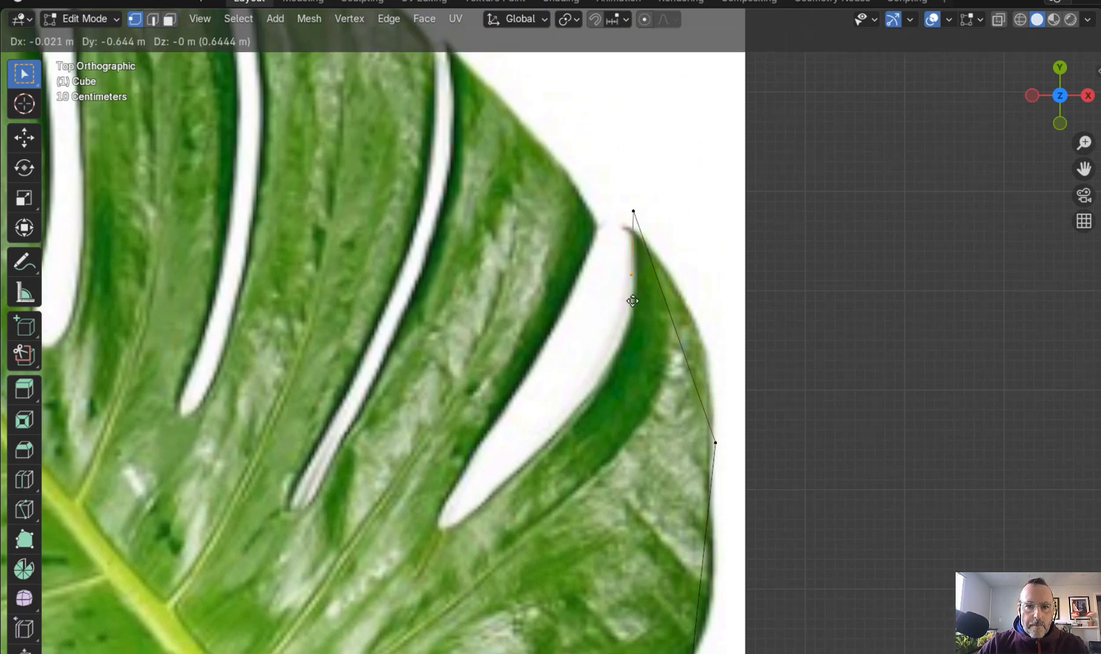
click(624, 336)
key(e)
click(455, 542)
key(e)
click(440, 525)
key(e)
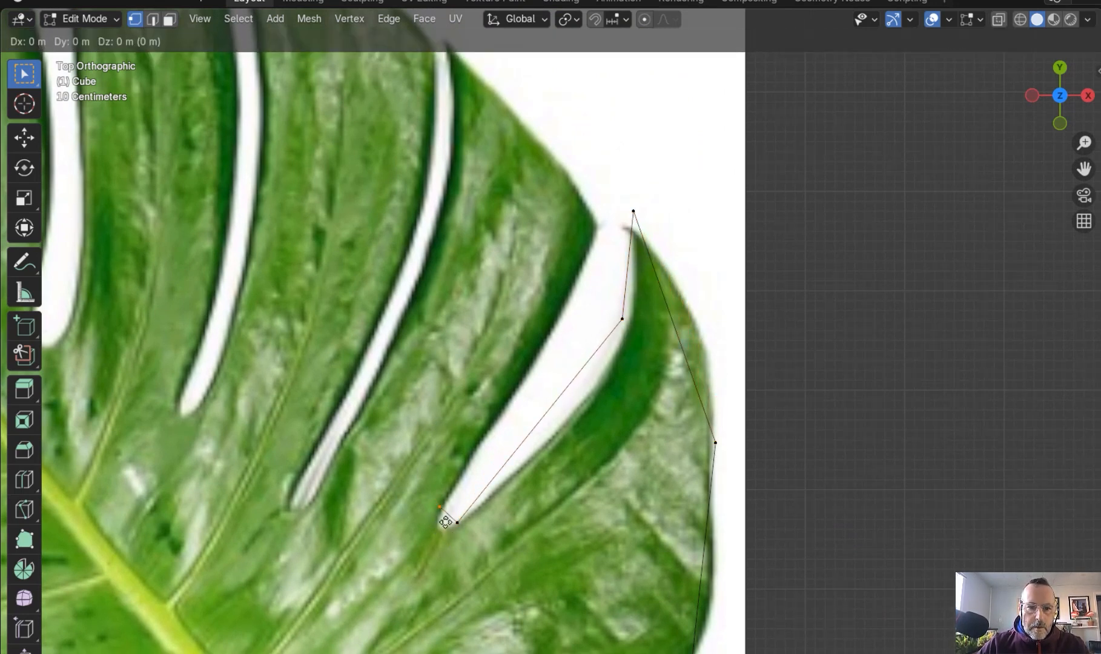
click(607, 225)
- Extrude vertices along the leaf's outer edge to the second slit and down that slit's right side to its inner end
key(e)
click(466, 71)
key(e)
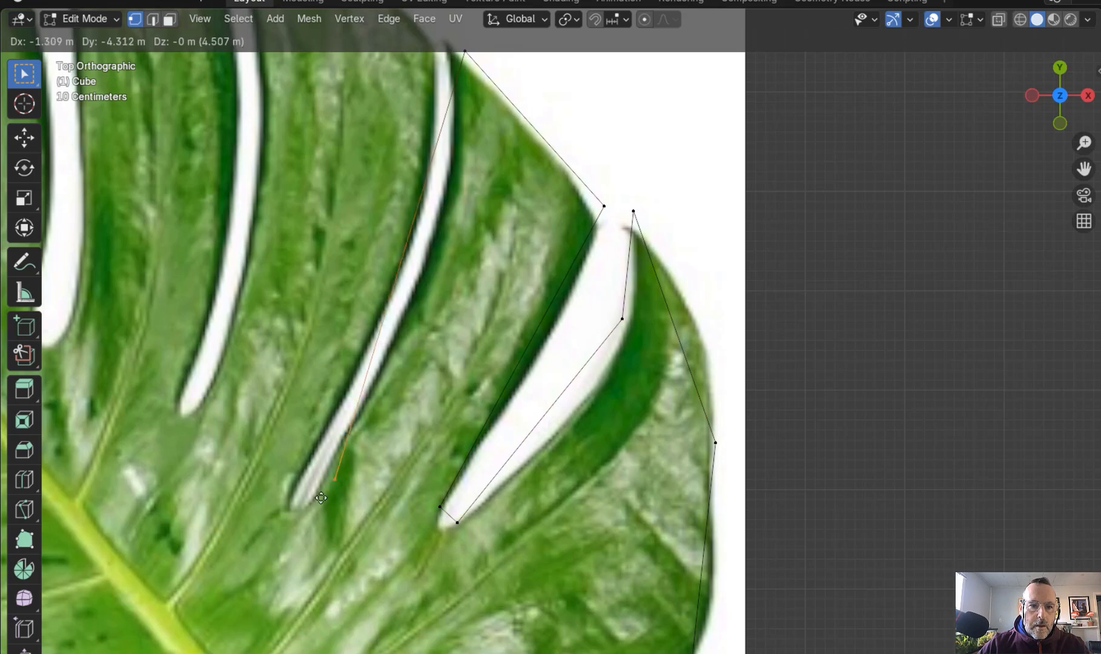
click(433, 320)
key(e)
click(293, 526)
- Extrude vertices up the left side of the second slit to the leaf's outer edge
key(e)
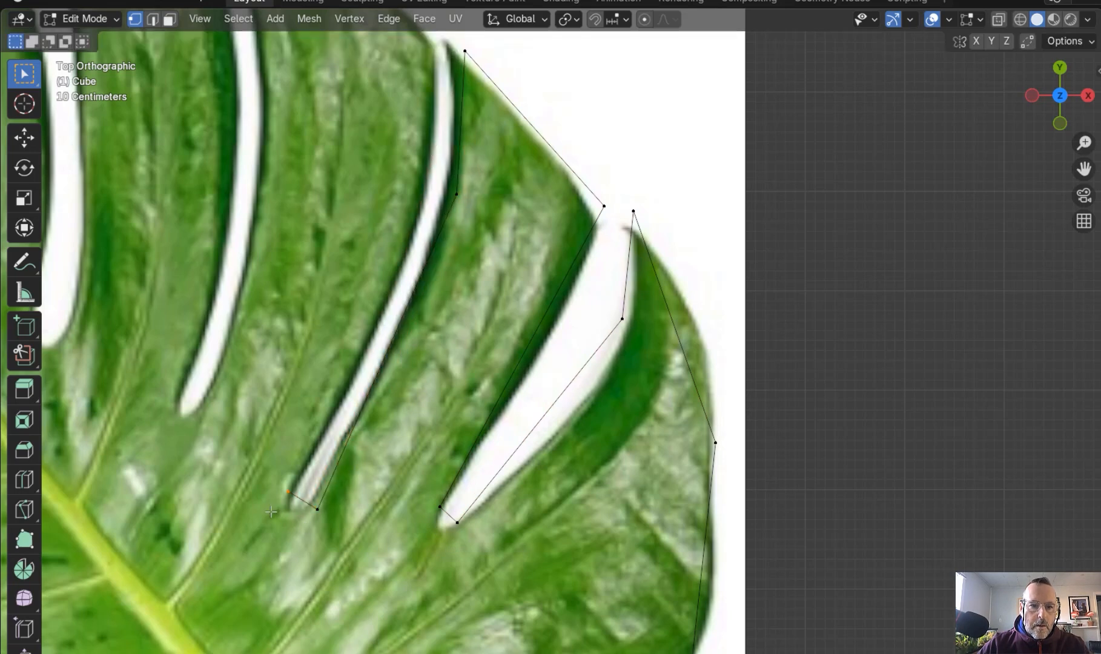
click(423, 194)
shift+middle_drag(422, 194, 461, 384)
key(e)
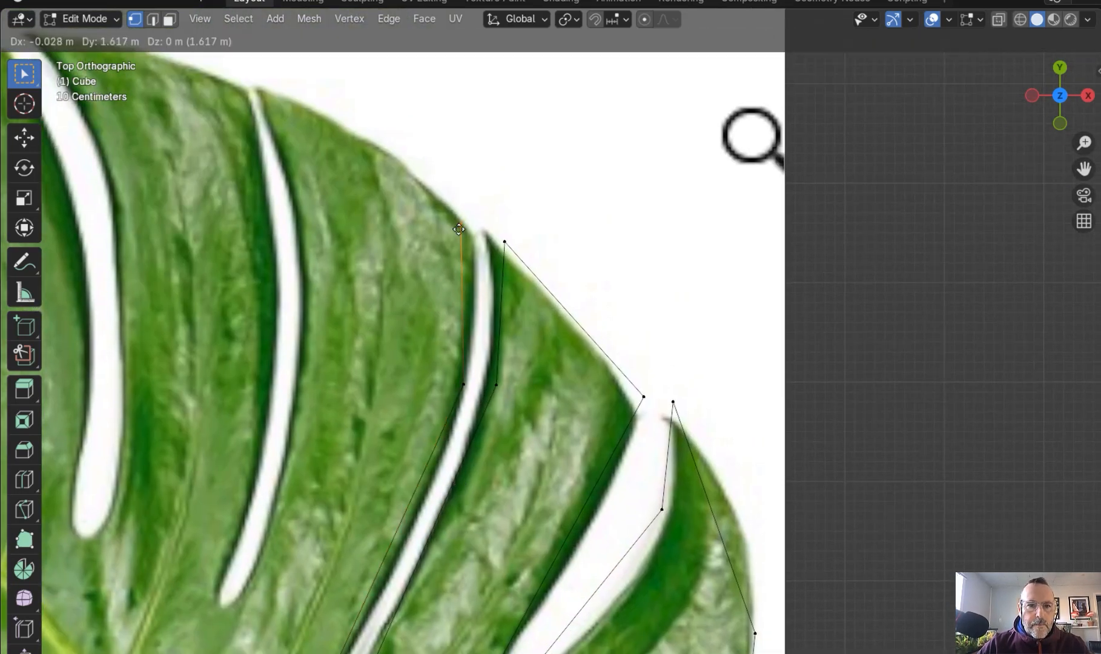
click(466, 221)
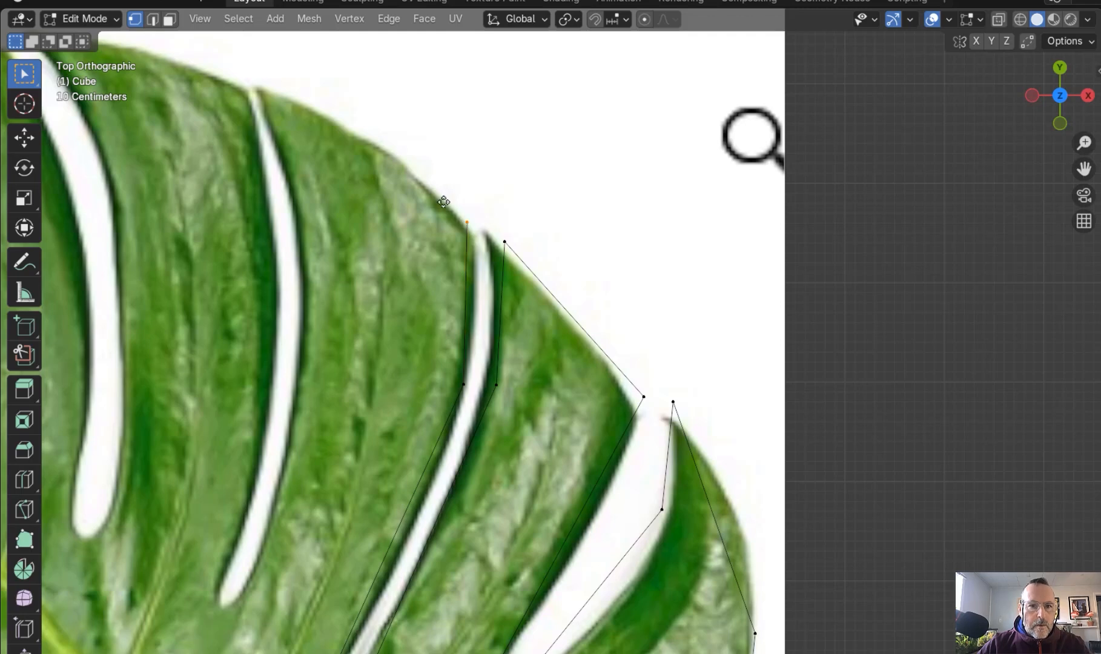
- Extrude a vertex along the outer edge to the third slit's mouth and another partway down the slit's right side
key(e)
click(265, 89)
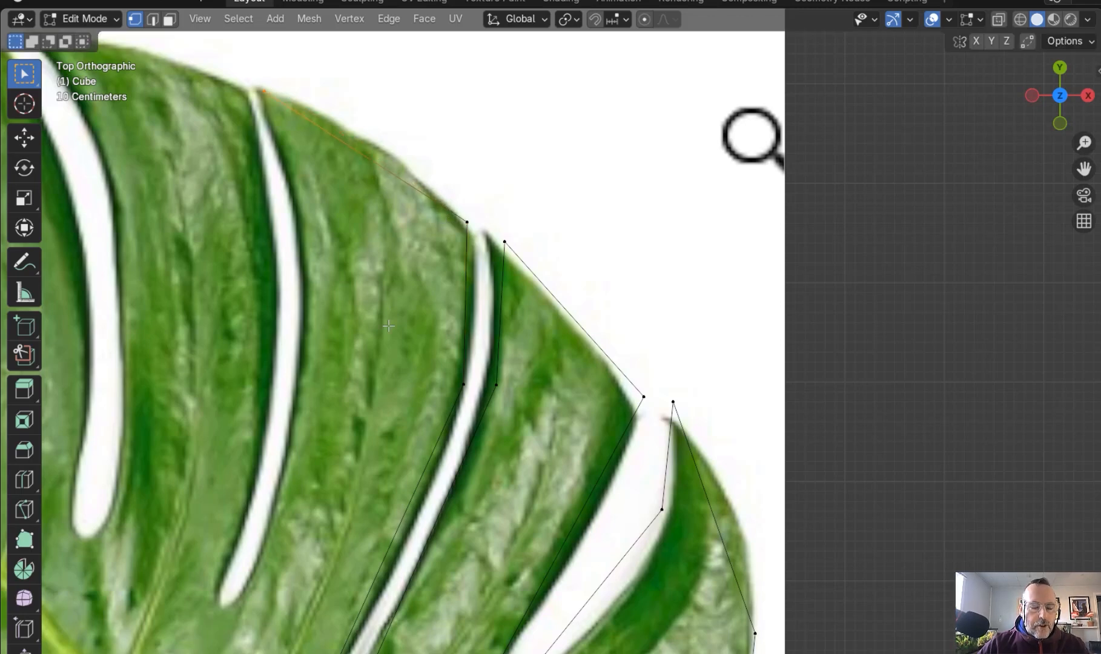
shift+middle_drag(388, 326, 562, 308)
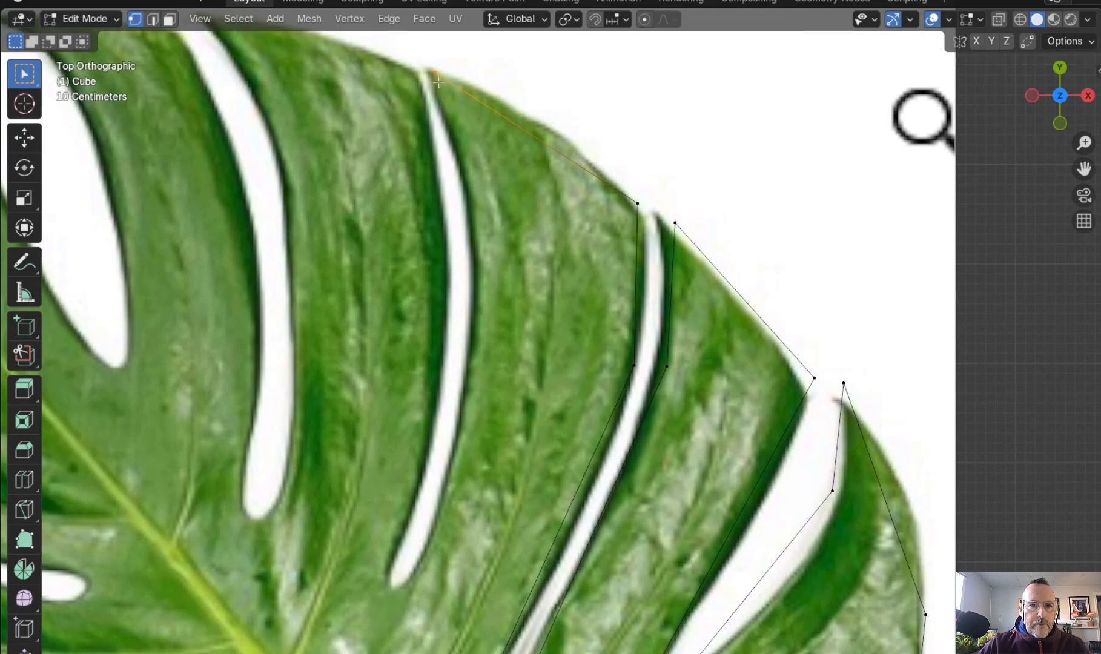
key(e)
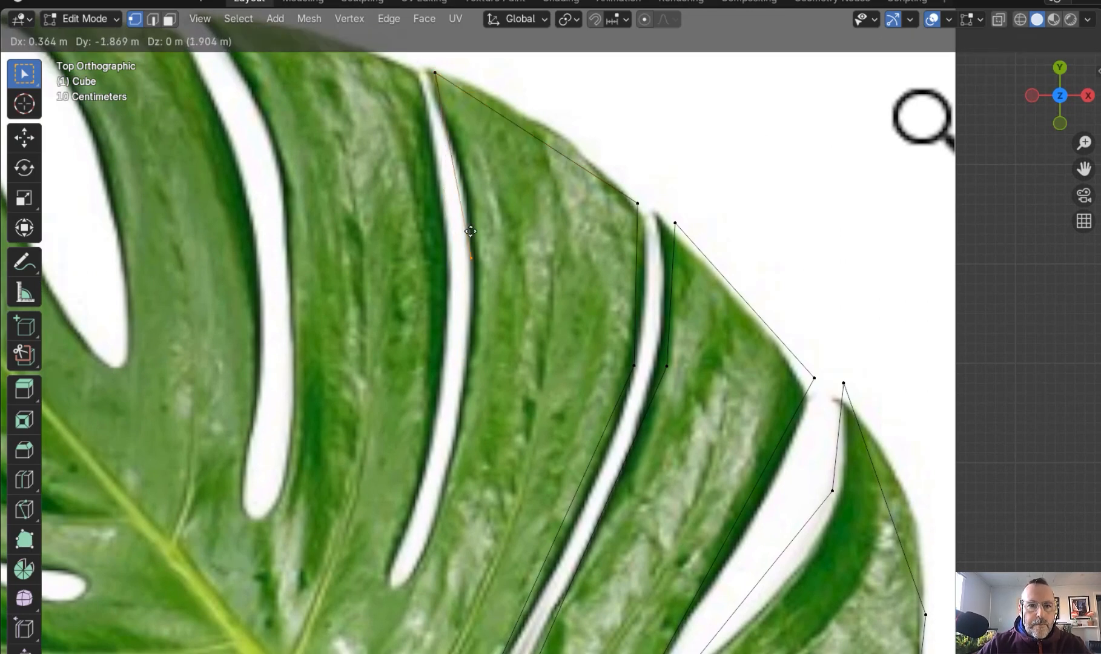
click(471, 236)
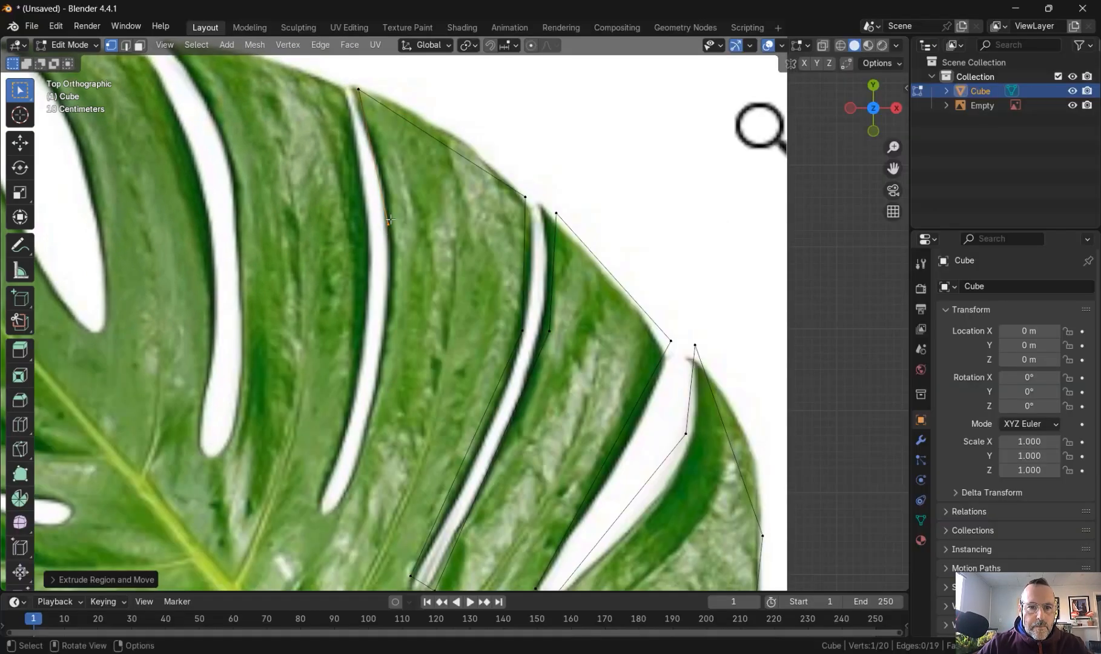
- Continue extruding vertices down the third slit's right side and across its inner end
key(e)
click(460, 469)
key(e)
click(347, 544)
key(e)
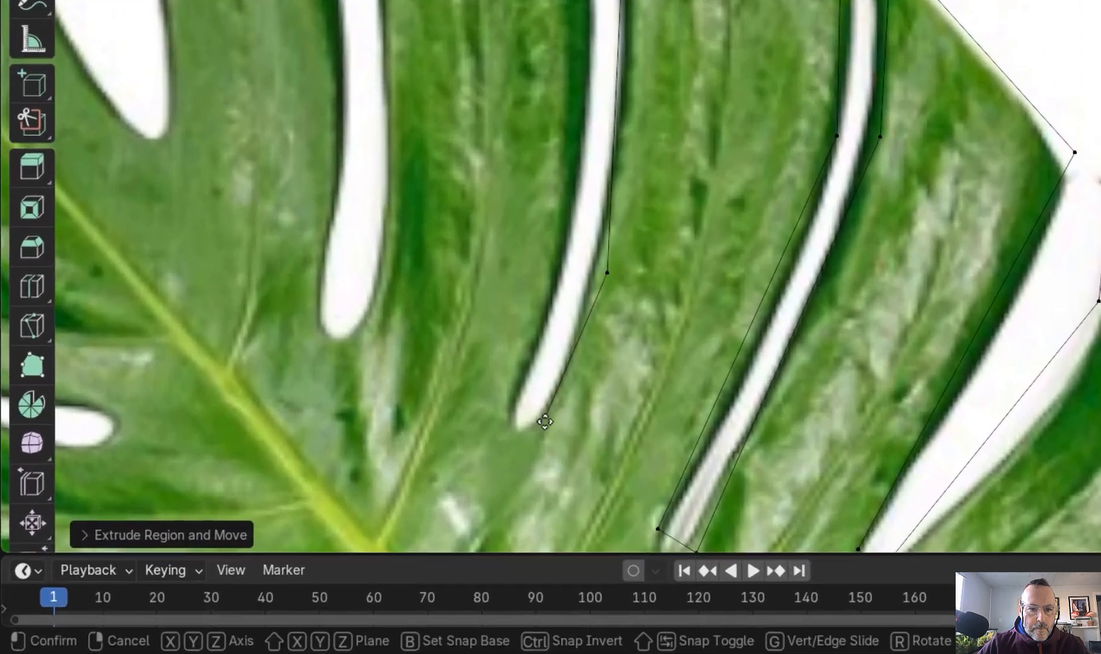
click(339, 507)
- Extrude vertices up the third slit's left side to the leaf's outer edge
key(e)
click(396, 282)
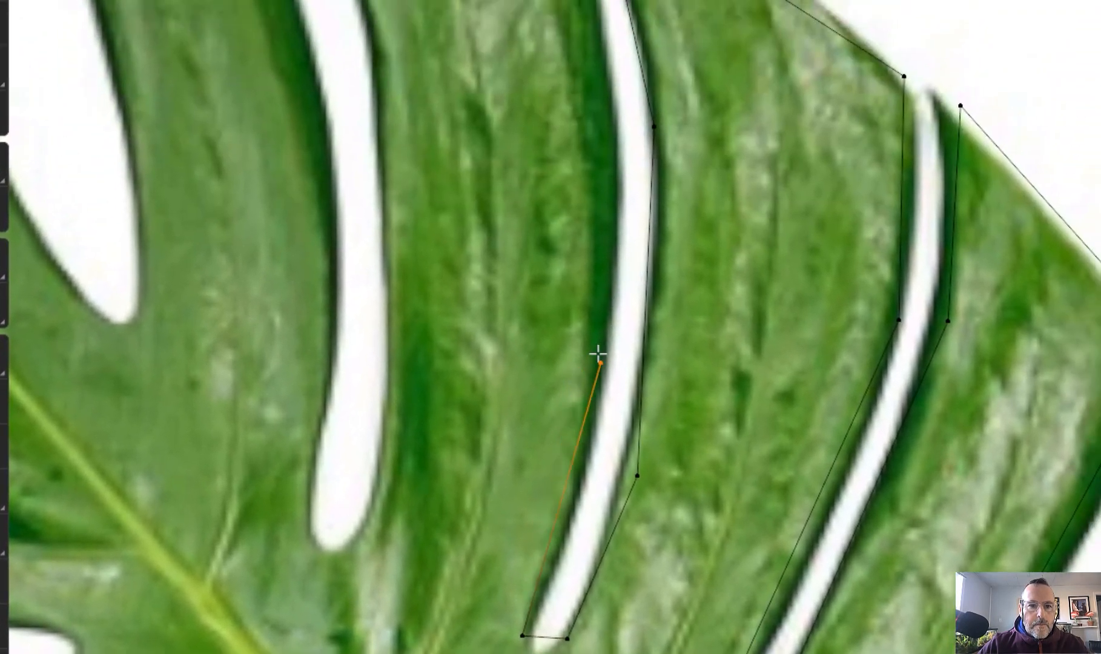
key(e)
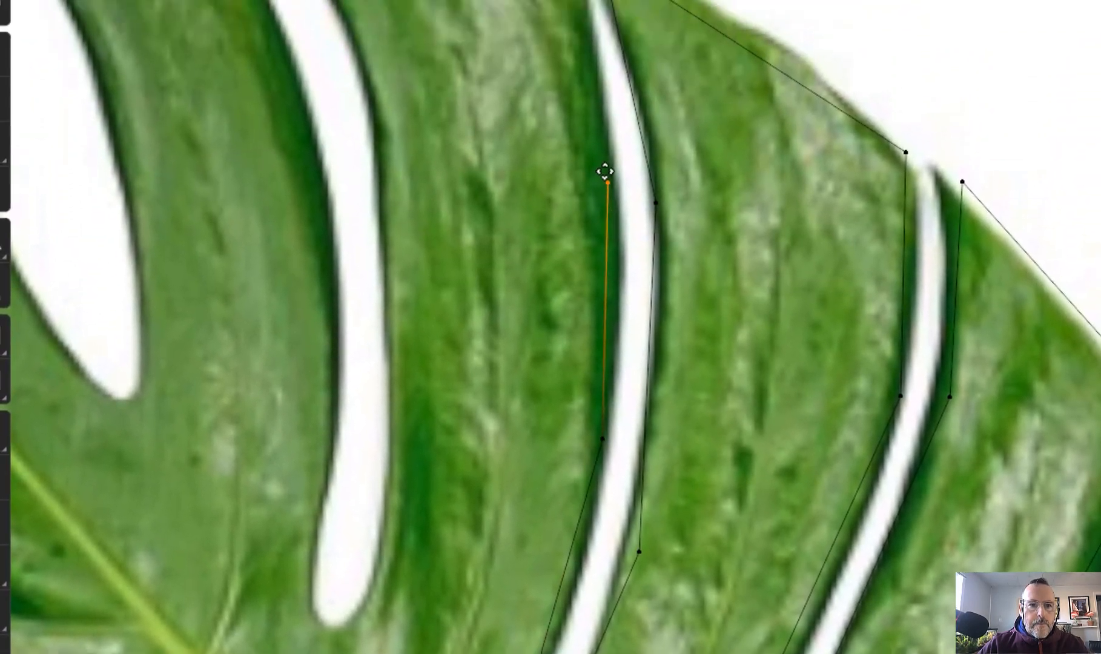
click(602, 94)
key(e)
click(576, 141)
shift+middle_drag(650, 163, 756, 346)
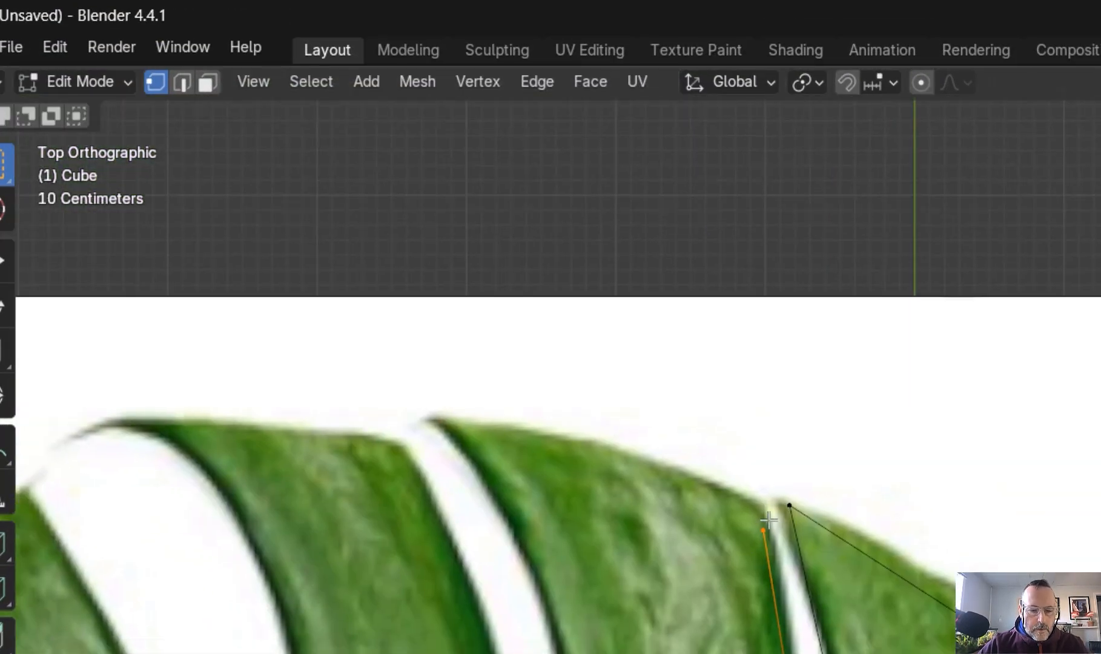
- Extrude vertices along the outer edge to the fourth slit and down its right side to the rounded inner end
key(e)
click(450, 419)
key(e)
click(554, 382)
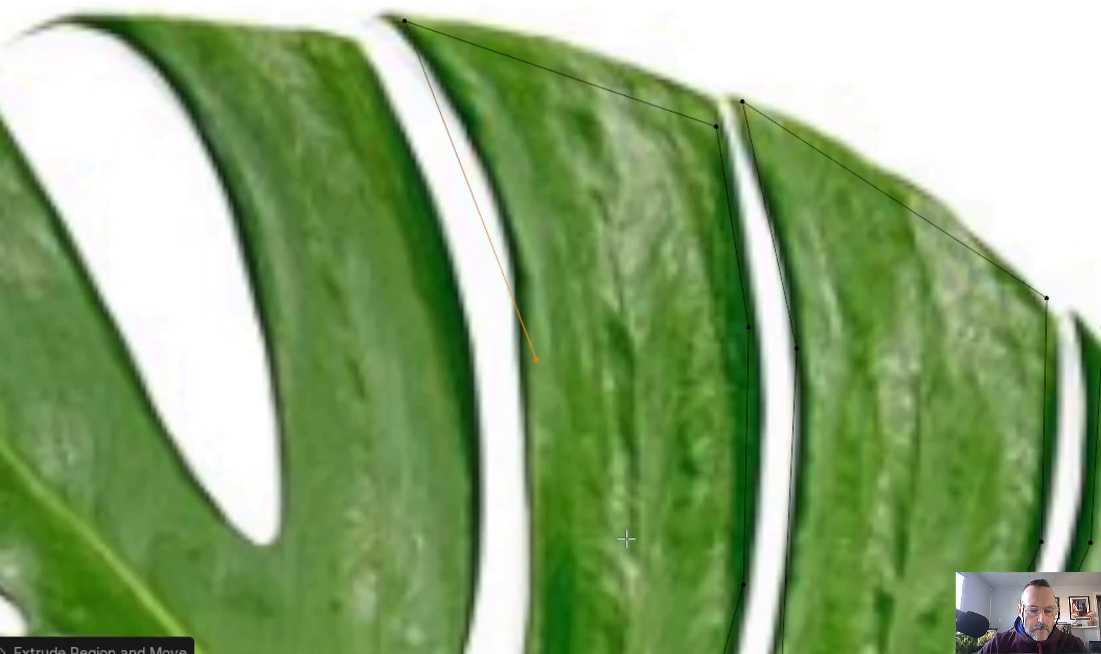
shift+middle_drag(626, 539, 857, 115)
click(749, 341)
- Extrude vertices around the fourth slit's inner end and up its left side to the outer edge
key(e)
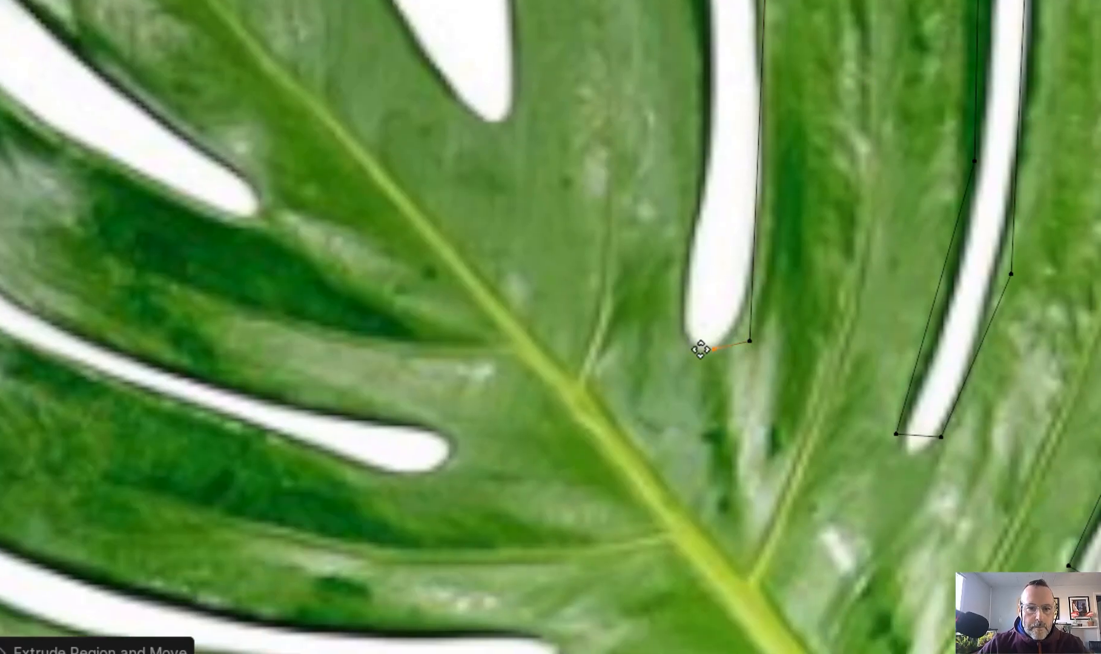
click(686, 350)
key(e)
click(718, 51)
drag(720, 48, 835, 450)
shift+middle_drag(835, 449, 754, 530)
key(e)
click(706, 267)
key(e)
click(615, 92)
- Extend the outline along the outer edge and around the wide fifth slit, returning to the leaf's edge on its far side
key(e)
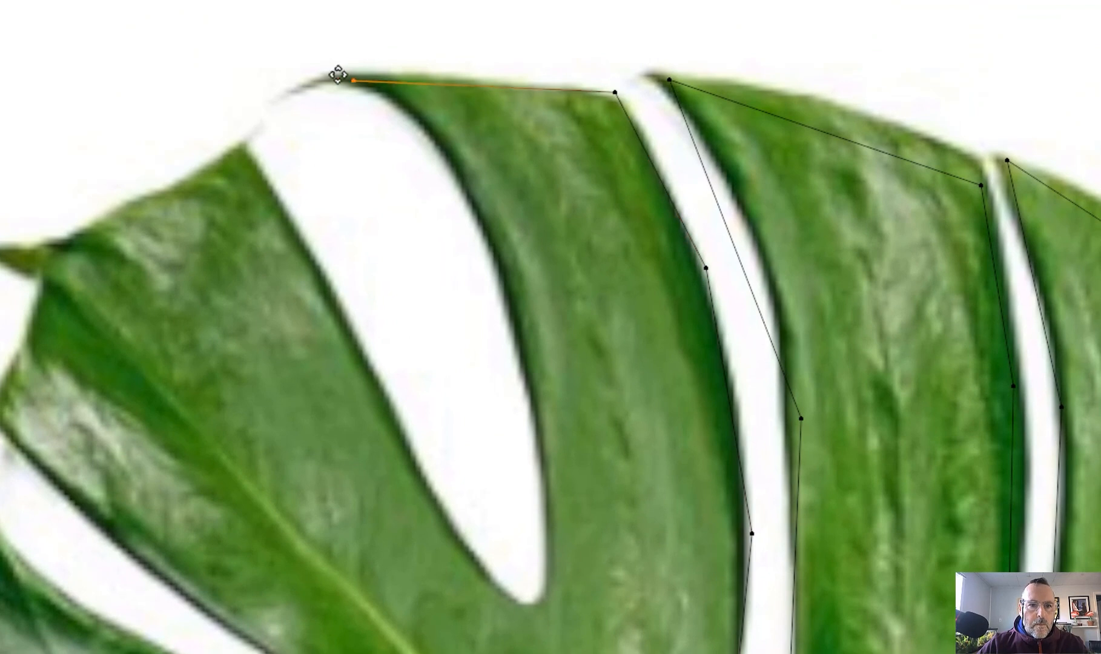
click(336, 79)
key(e)
click(451, 158)
key(e)
click(560, 563)
key(e)
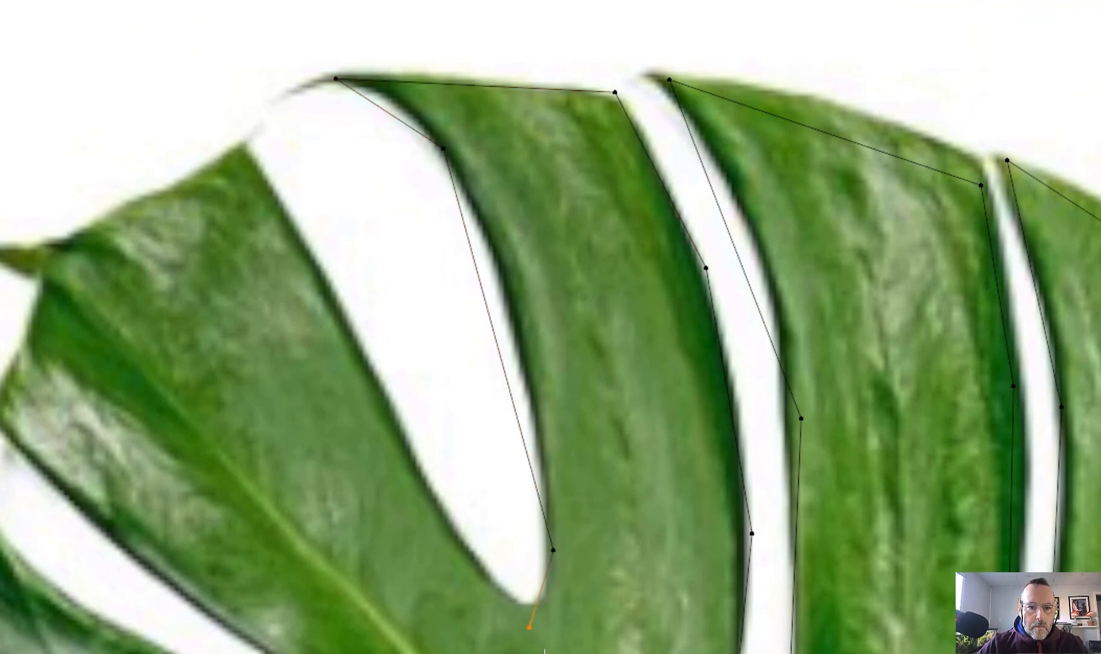
click(237, 139)
- Extrude vertices around the leaf's pointed tip to the mouth of the first slit on the left half
key(e)
click(107, 170)
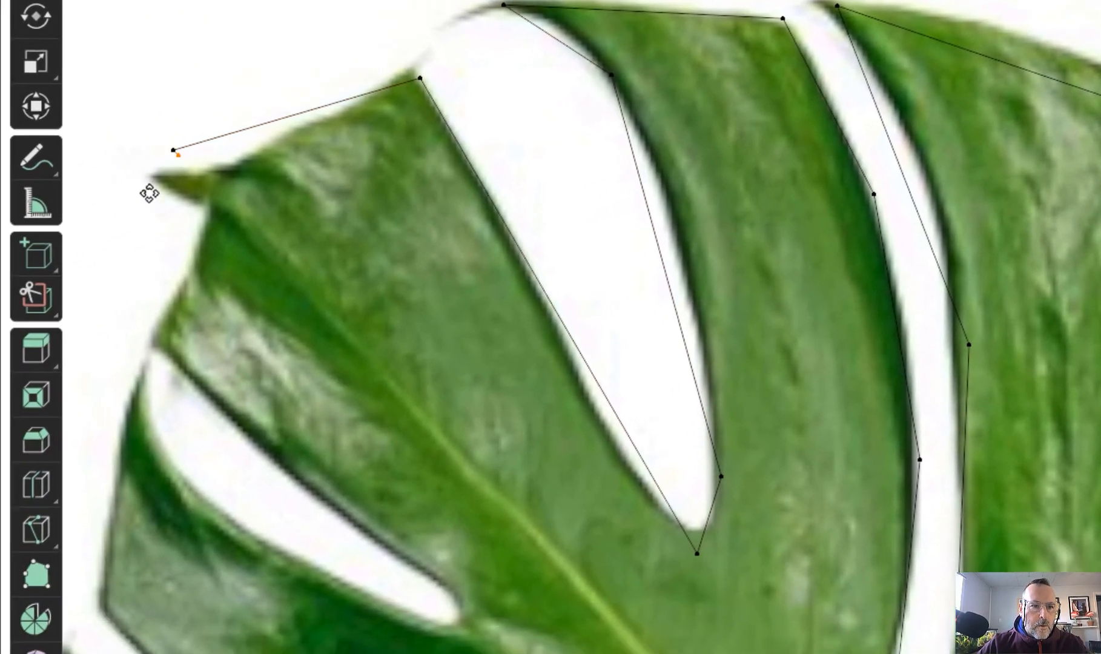
key(e)
click(197, 244)
key(e)
click(130, 391)
- Trace the left half's first slit with extruded vertices and continue down the outer edge to the second slit
key(e)
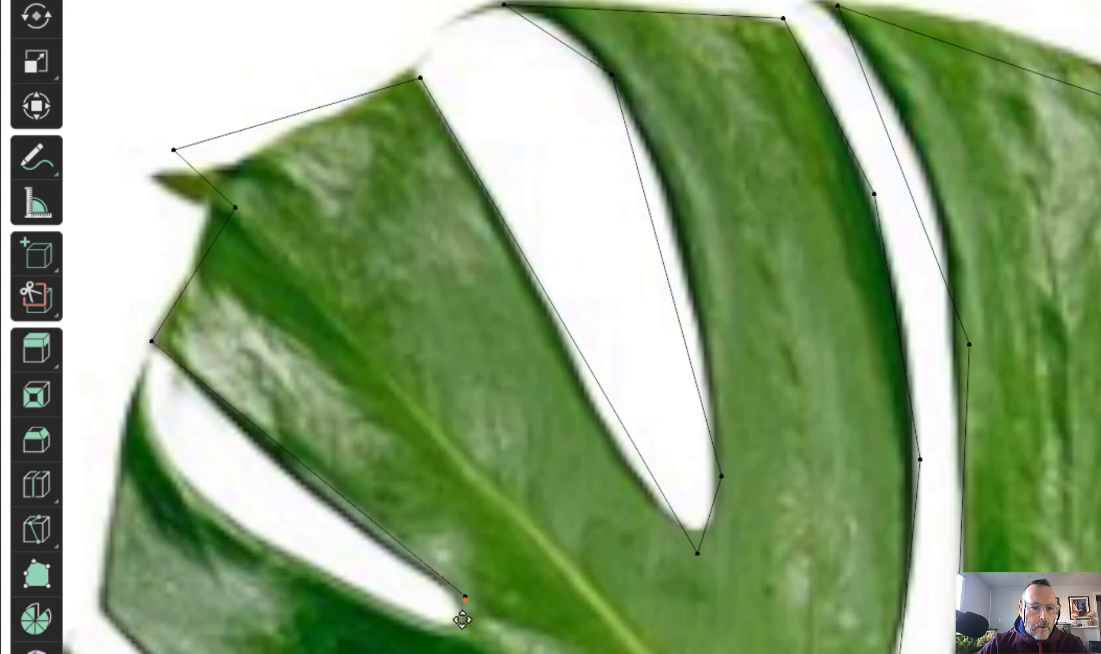
click(139, 501)
key(e)
click(98, 322)
key(e)
click(89, 628)
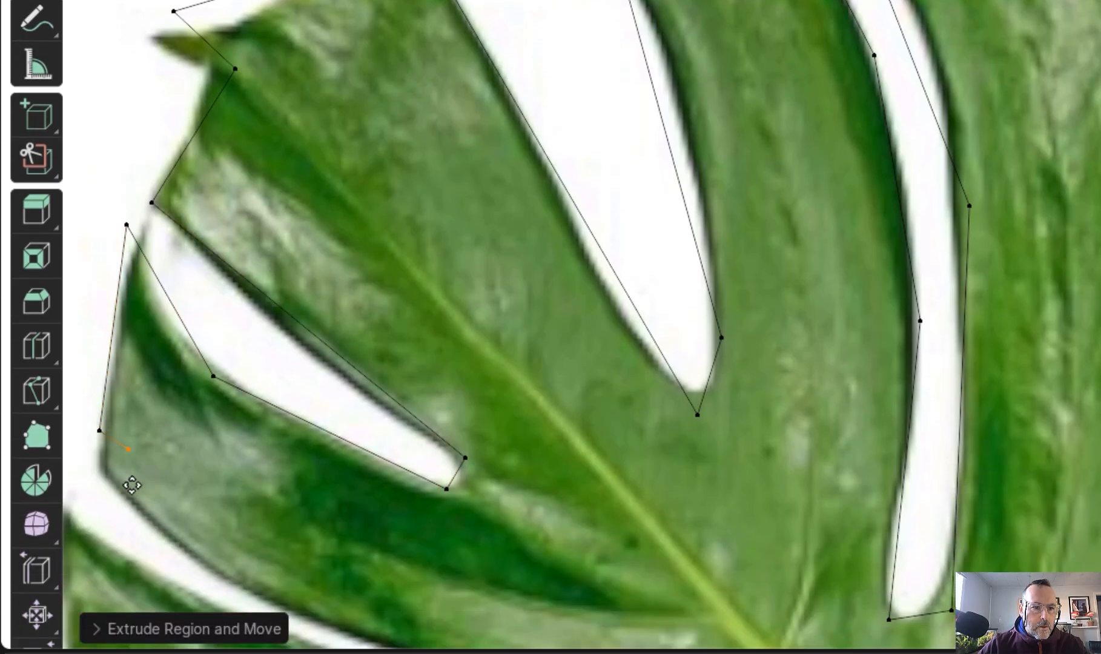
key(e)
shift+middle_drag(209, 485, 579, 256)
shift+middle_drag(579, 33, 162, 435)
click(100, 378)
shift+middle_drag(200, 394, 612, 198)
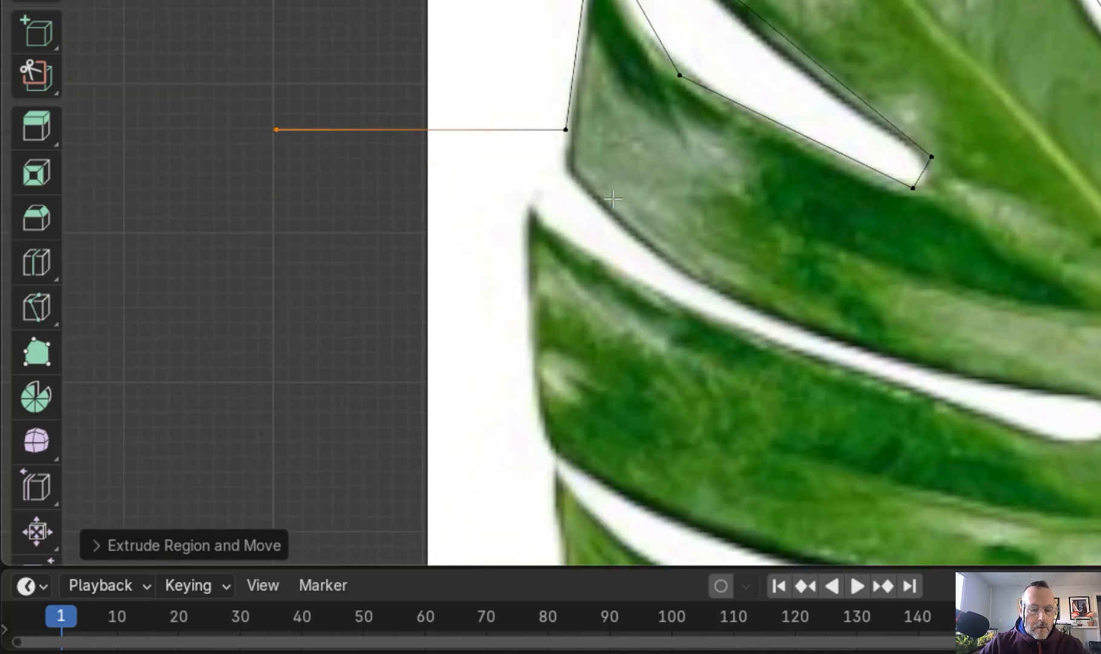
key(ctrl+z)
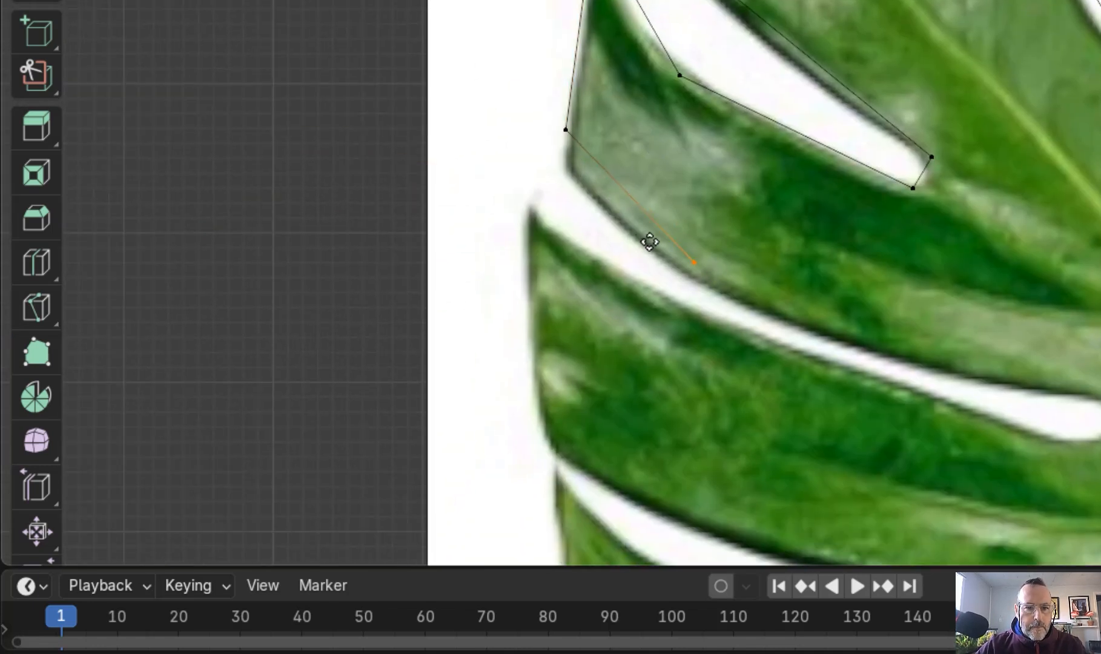
- Extrude vertices along the upper side of the left half's second slit and across its inner end
click(646, 227)
key(e)
click(870, 370)
key(e)
click(859, 428)
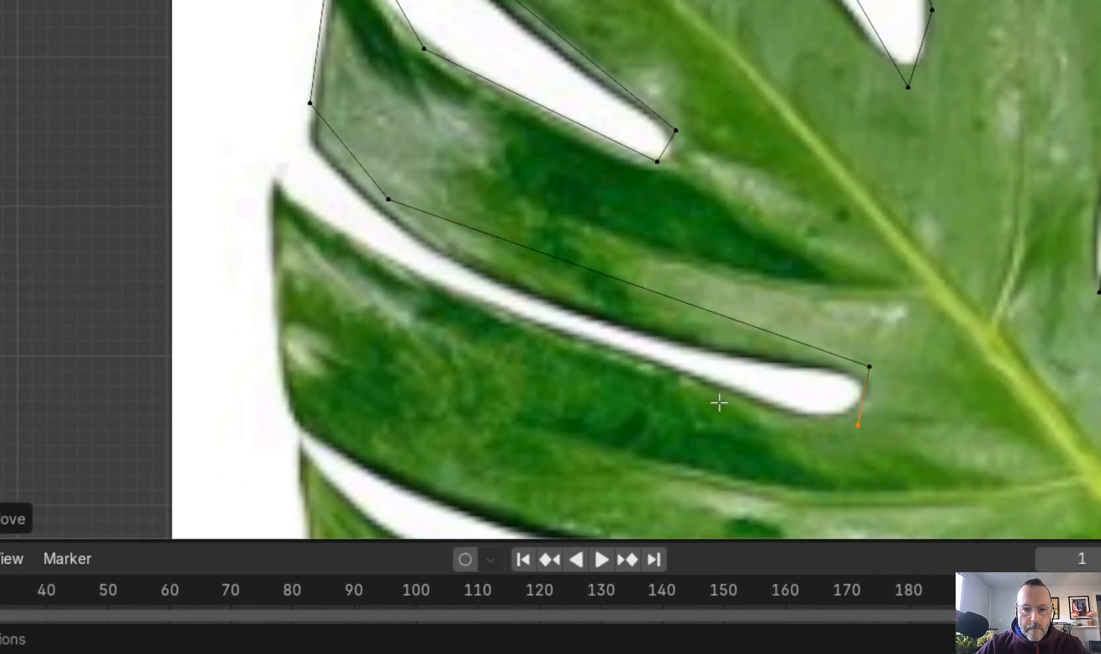
- Extrude vertices back along the second left slit's lower side and down the outer edge to the third slit
key(e)
click(171, 238)
key(e)
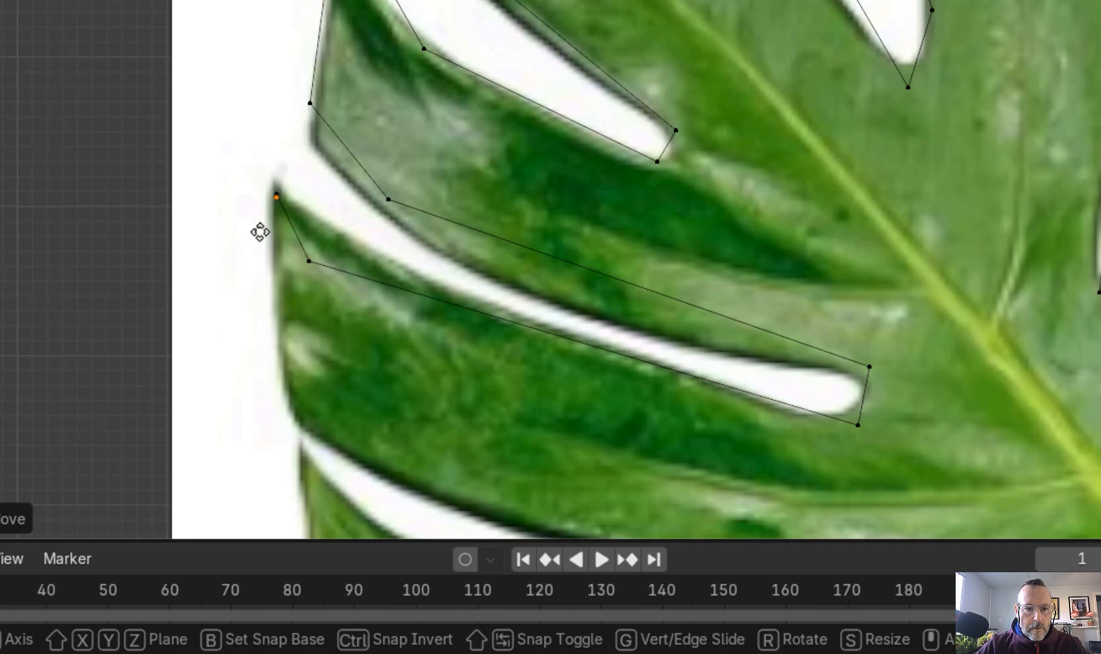
click(267, 435)
- Trace the left half's third slit with vertices, around its inner end and back along its lower side to the outer edge
key(e)
click(505, 528)
shift+middle_drag(606, 477, 412, 9)
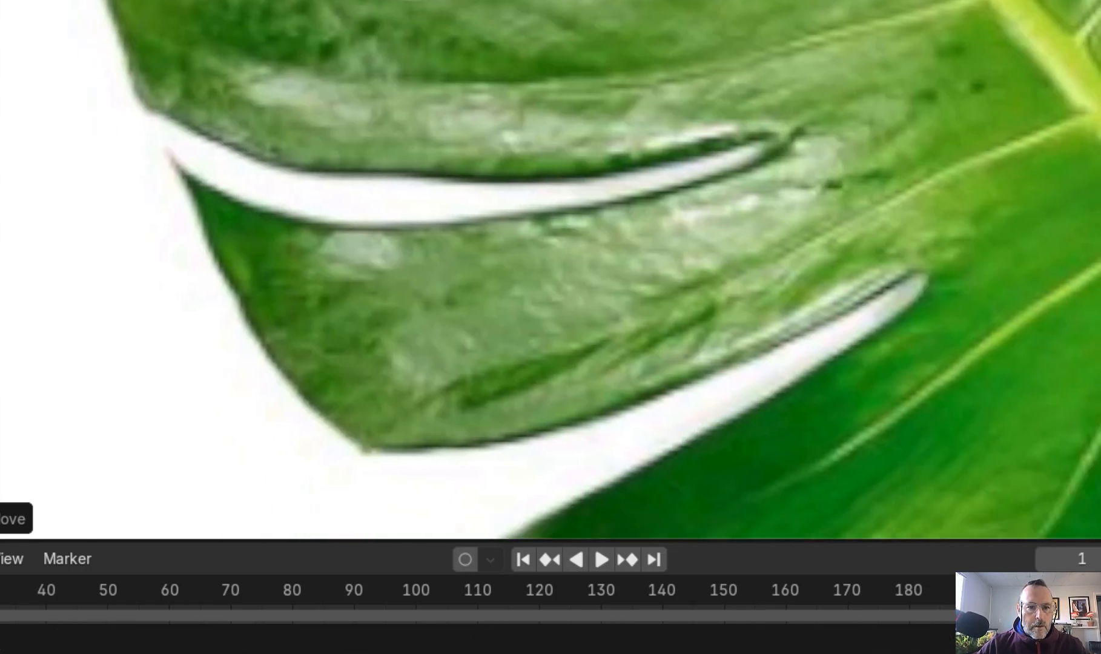
key(e)
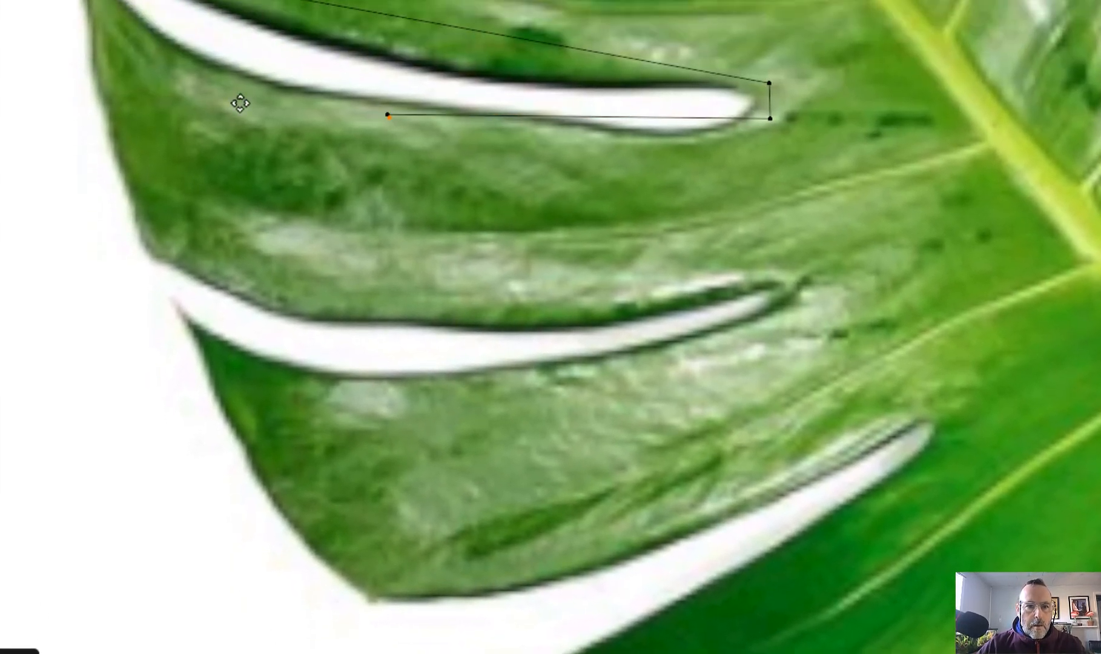
click(238, 104)
key(e)
click(156, 61)
- Extrude vertices down the outer edge to the fourth left slit and along its upper side and around its inner end
key(e)
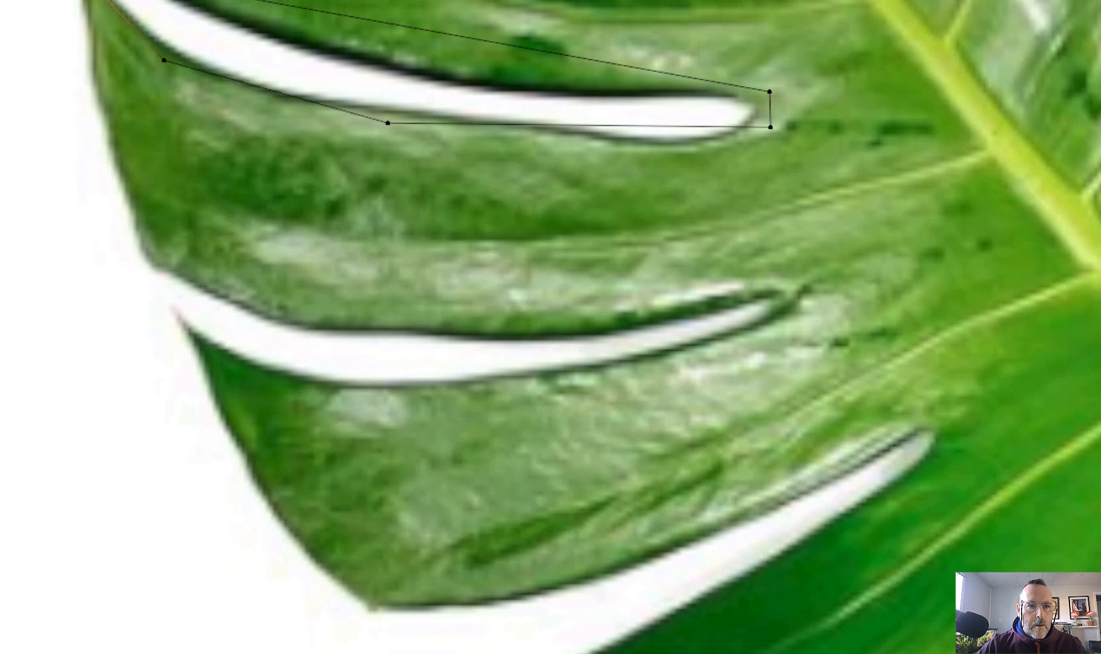
click(137, 314)
key(e)
click(388, 348)
key(e)
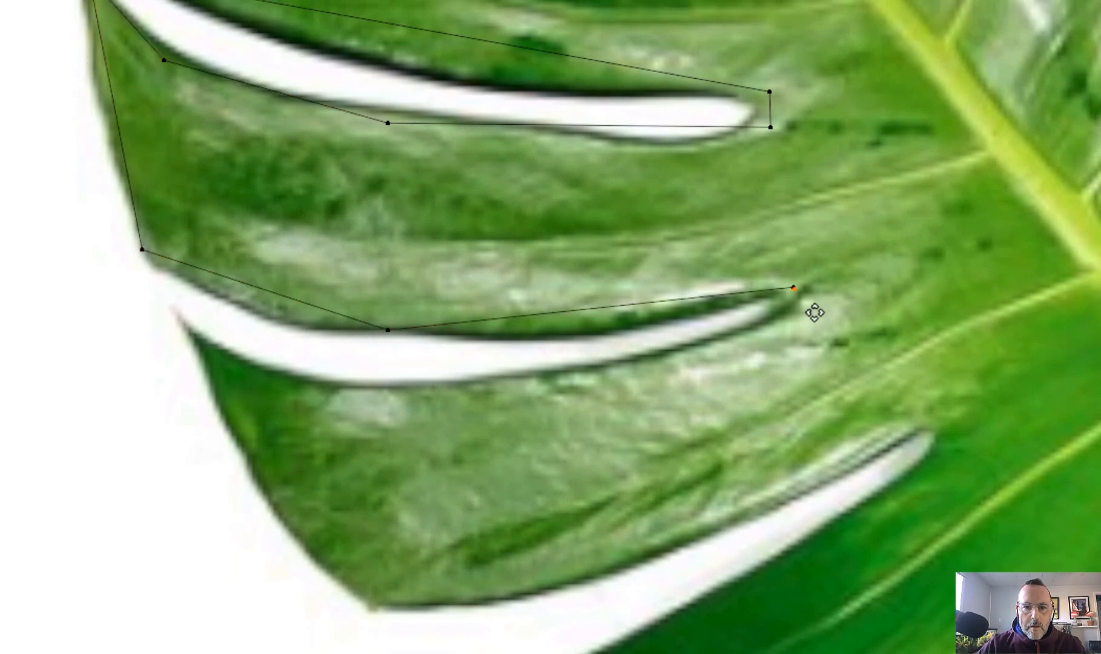
click(744, 342)
- Extrude vertices back along the fourth left slit's lower side and down the outer edge to the last slit
key(e)
click(385, 397)
key(e)
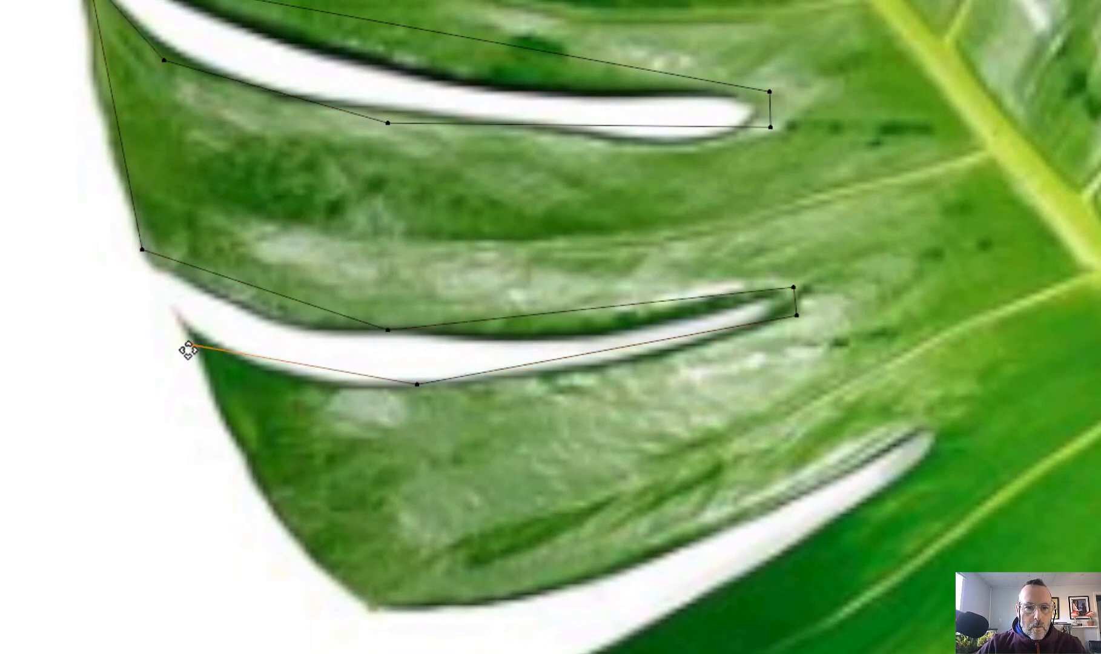
click(187, 350)
key(e)
click(374, 632)
- Trace the last left slit with vertices around its inner end and out to the lower lobe's pointed tip
key(e)
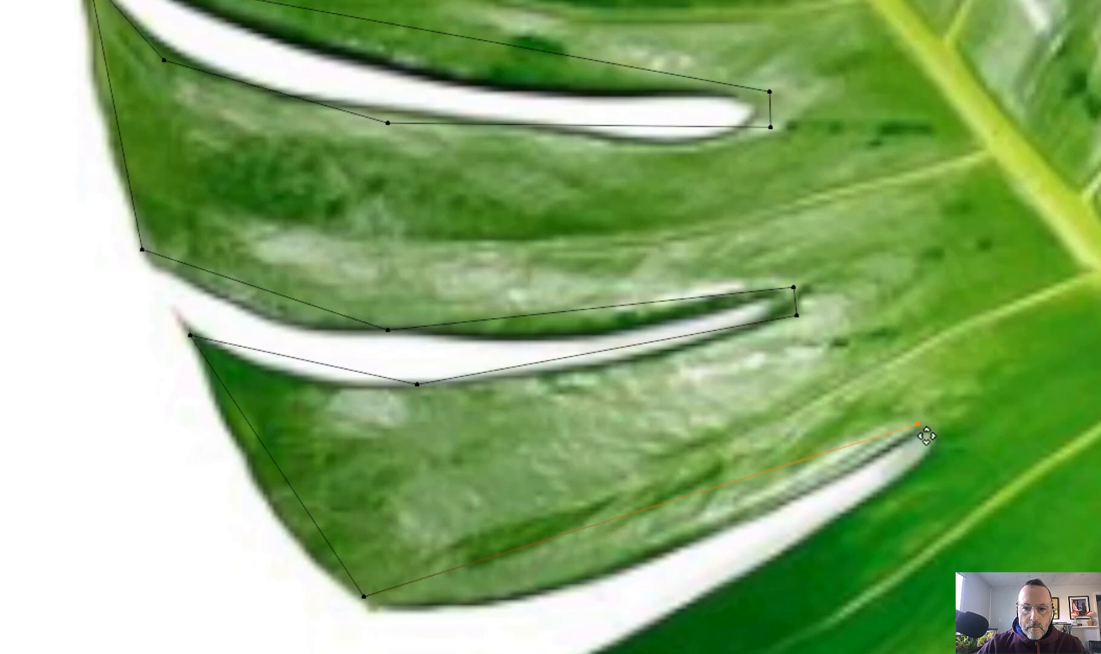
click(934, 450)
key(e)
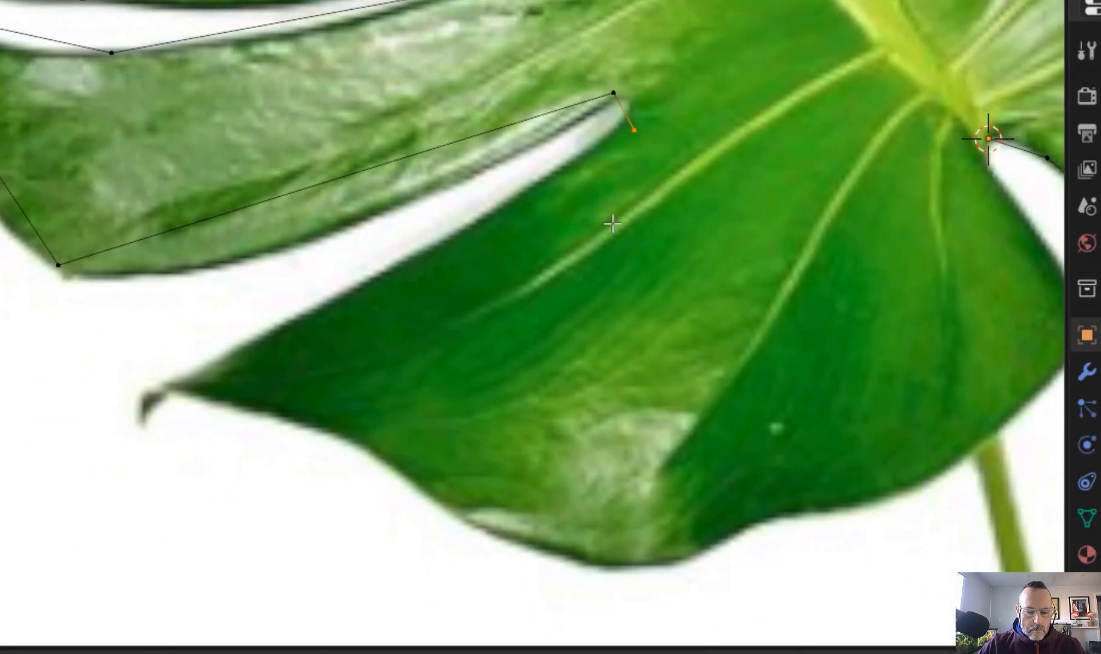
click(164, 418)
- Extrude vertices from the lower lobe's tip along its bottom edge to just before the stem
key(e)
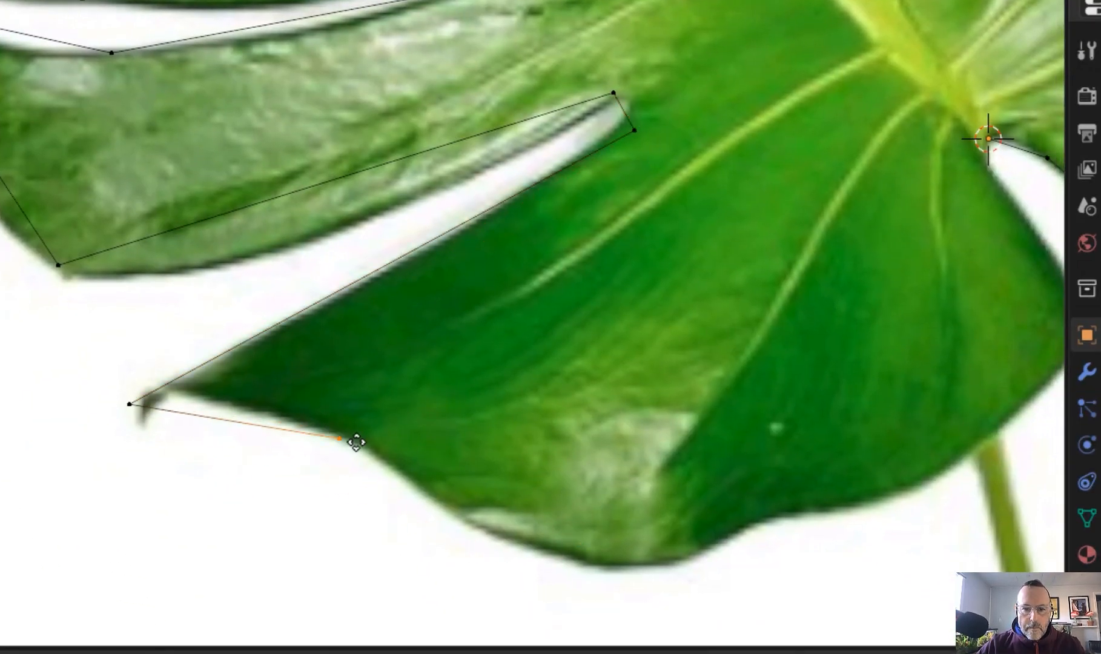
click(385, 469)
key(e)
click(629, 574)
shift+middle_drag(714, 588, 285, 580)
key(e)
click(501, 486)
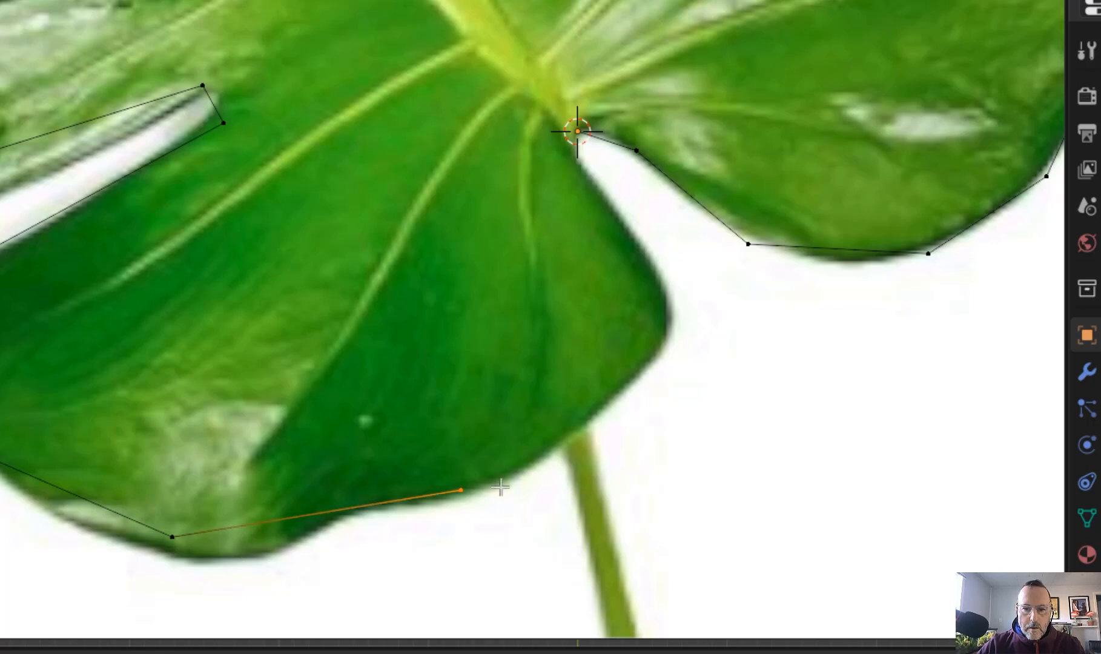
- Extrude vertices around the lower lobe's right corner and up the base notch to the outline's starting vertex
key(e)
click(650, 325)
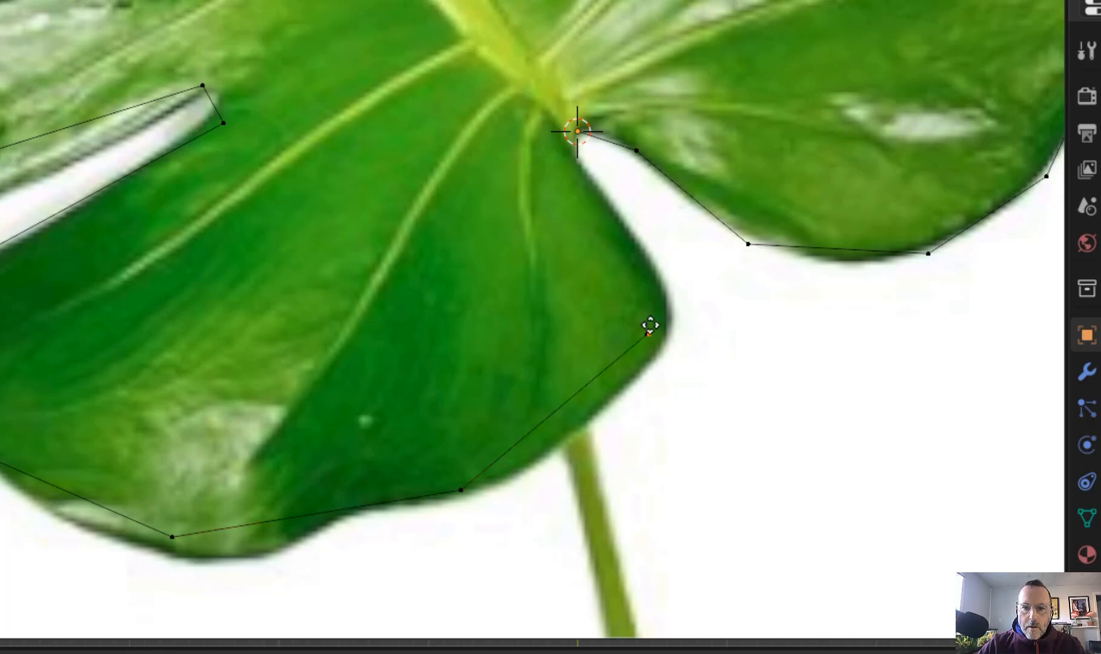
click(571, 125)
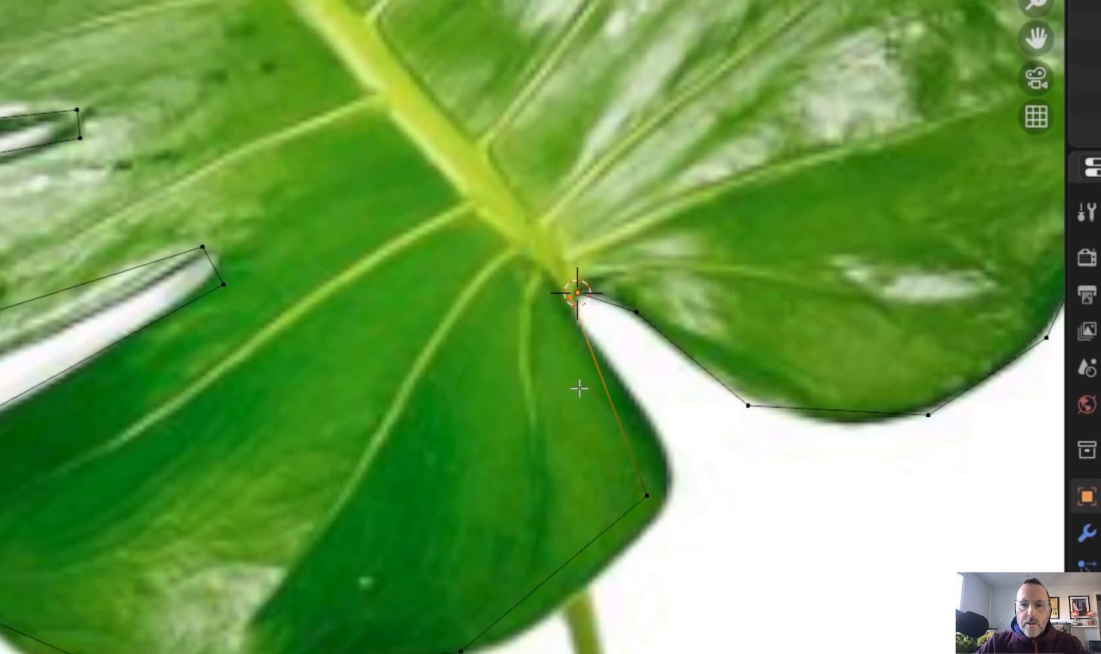
scroll(580, 388, up, 4)
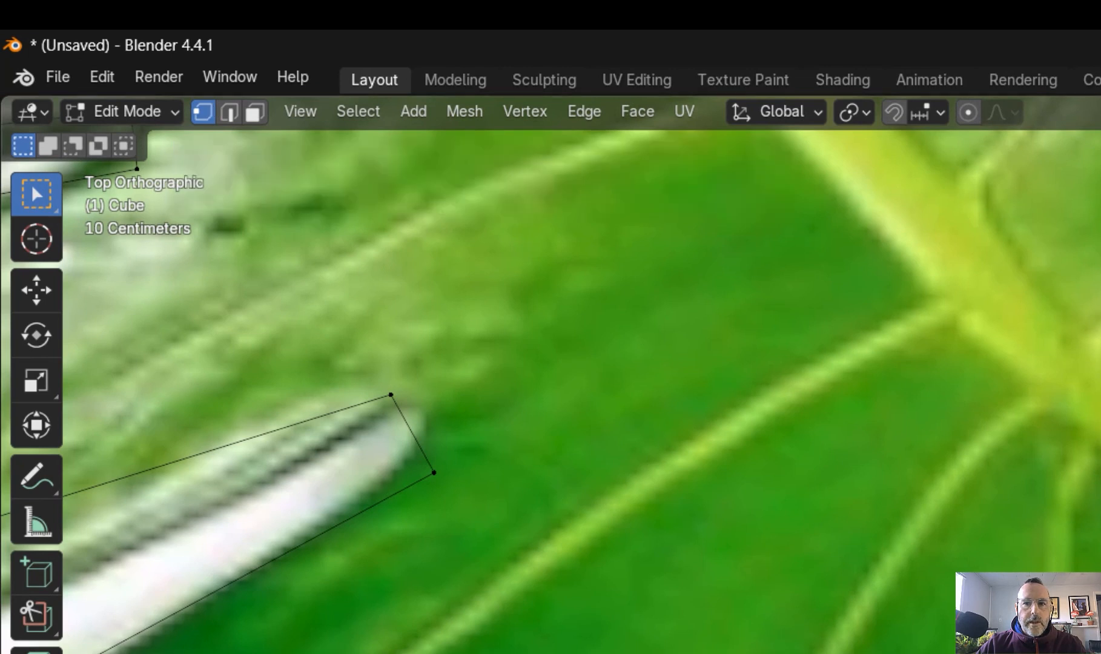
- Merge the outline's first and last vertices at their center to close the leaf outline at the stem base
mouse_move(1084, 453)
mouse_down()
mouse_move(1100, 537)
mouse_move(760, 362)
mouse_move(628, 311)
mouse_up()
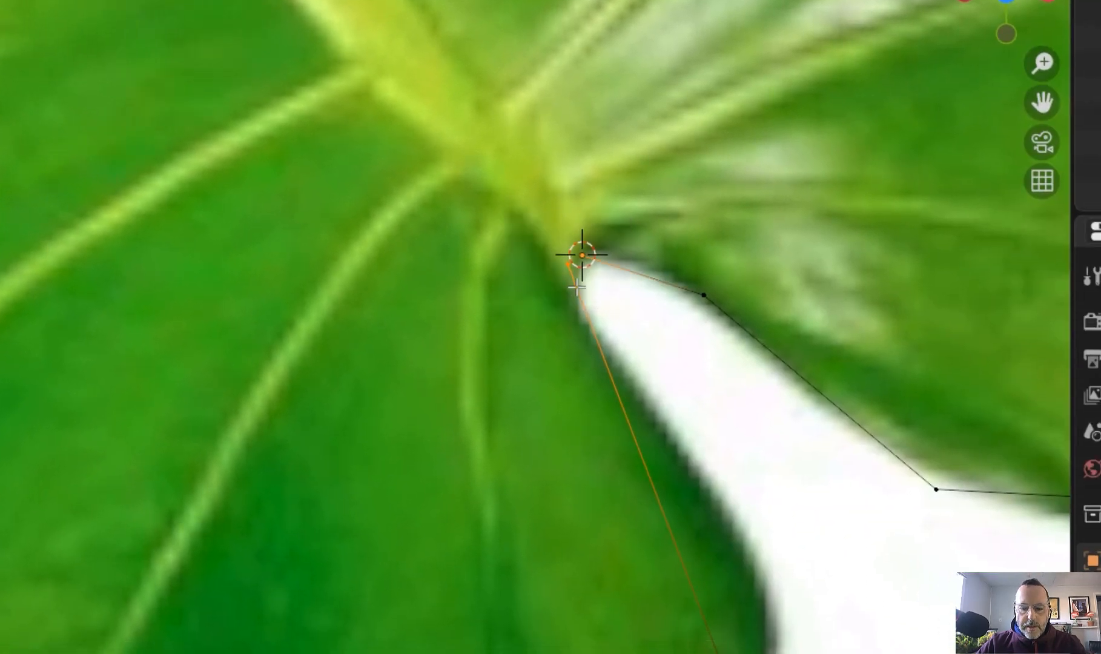
key(m)
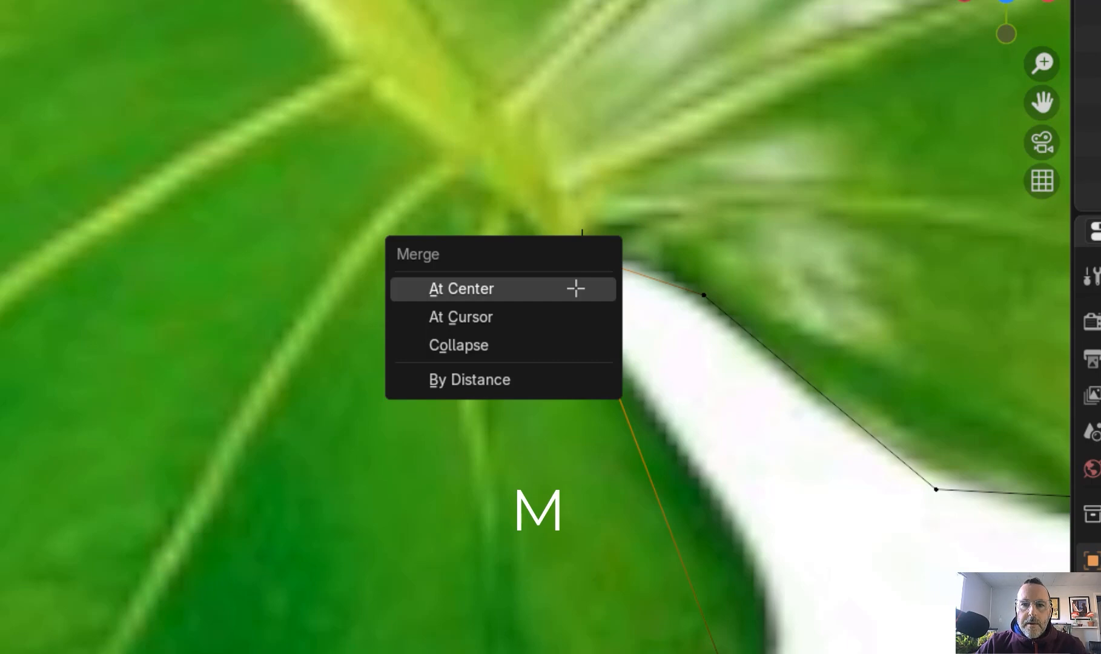
click(575, 289)
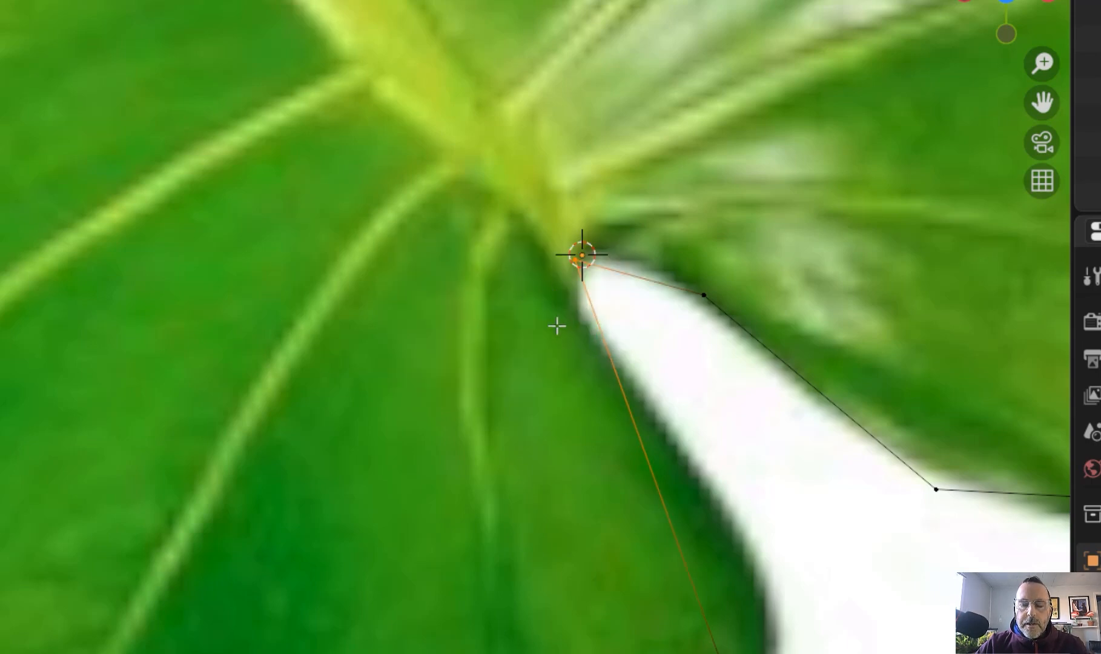
- Switch to Object Mode and delete the leaf reference image
scroll(557, 327, down, 8)
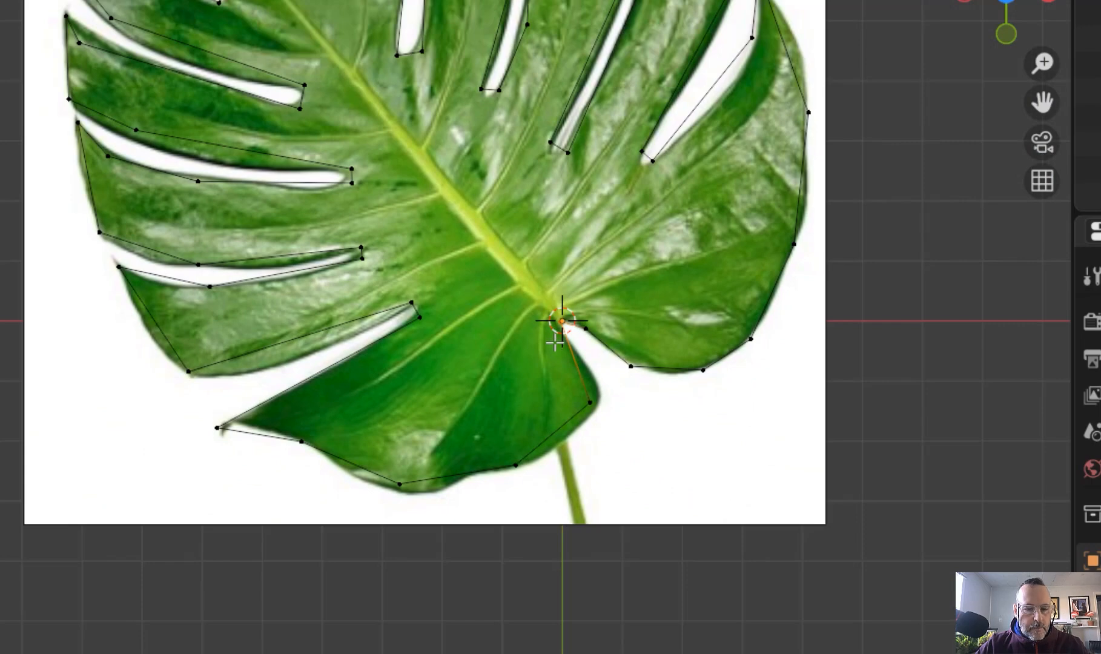
scroll(554, 342, down, 4)
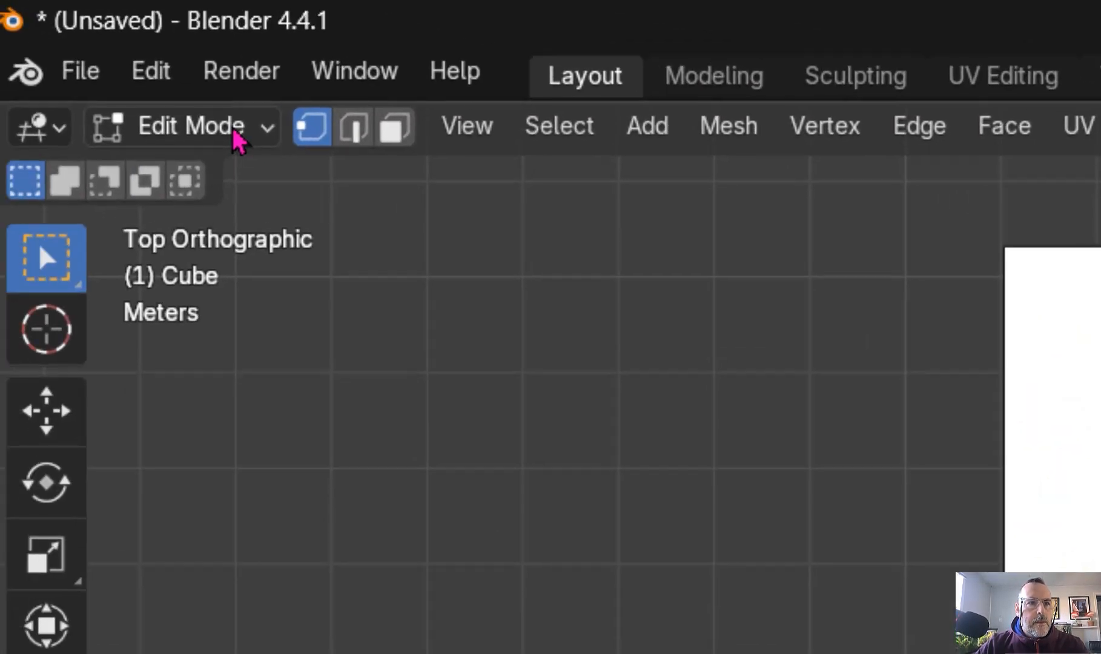
click(239, 139)
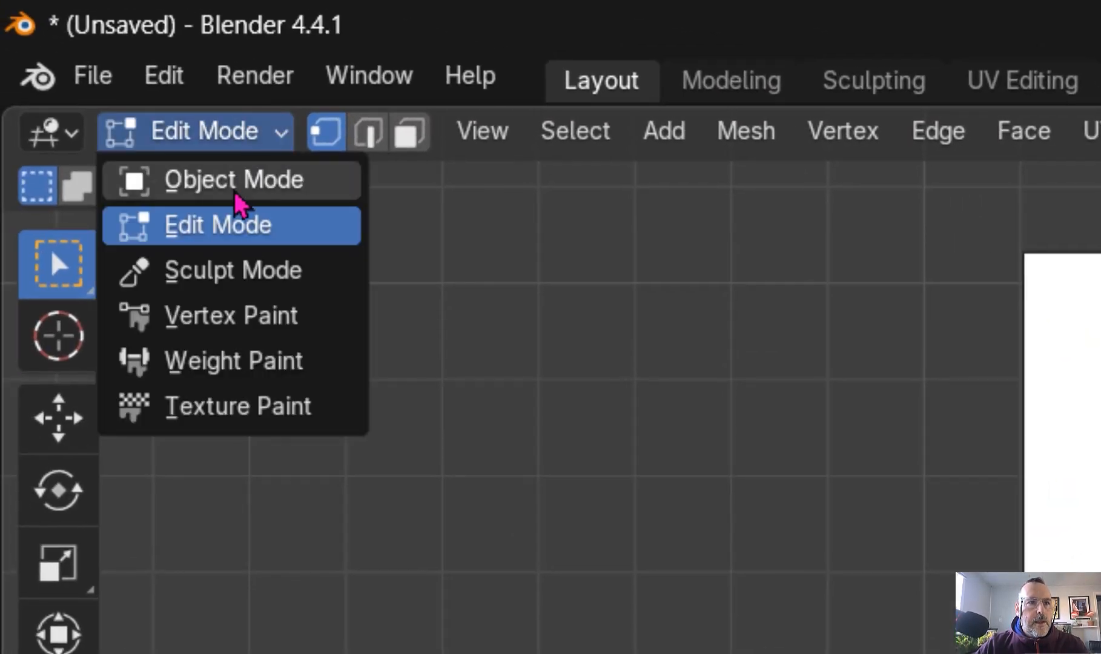
click(236, 193)
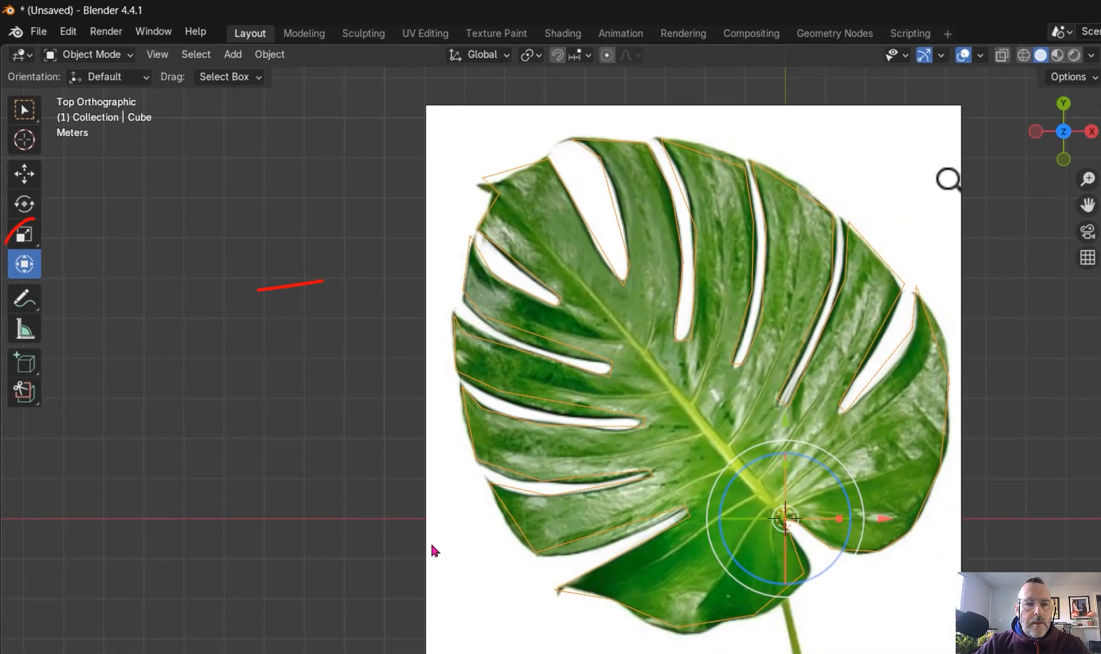
click(484, 582)
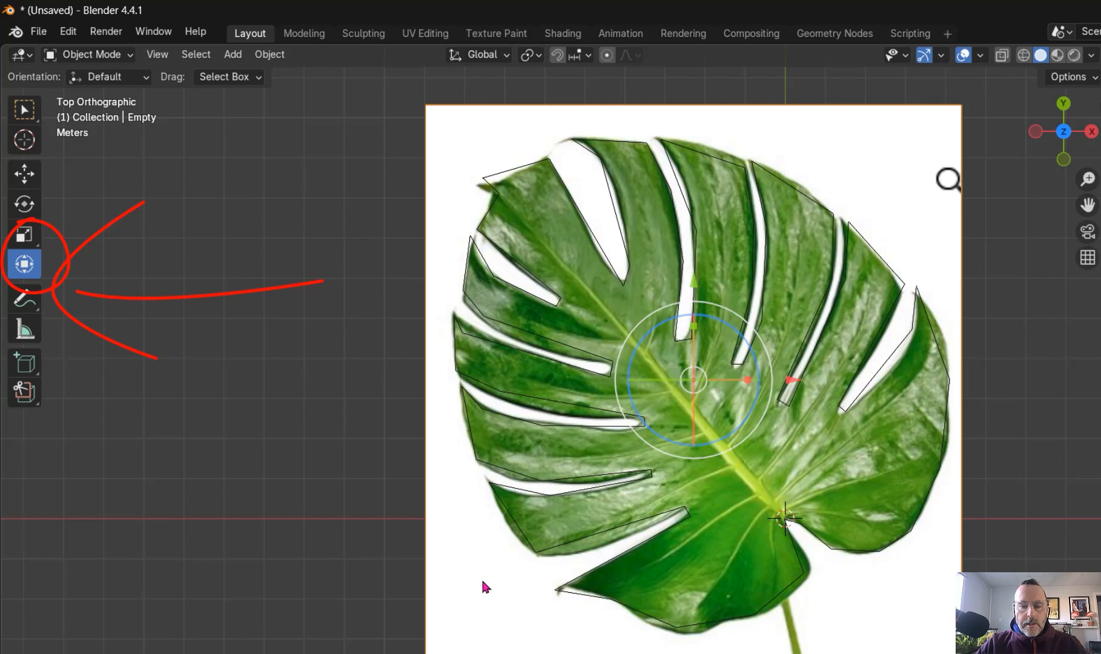
key(Delete)
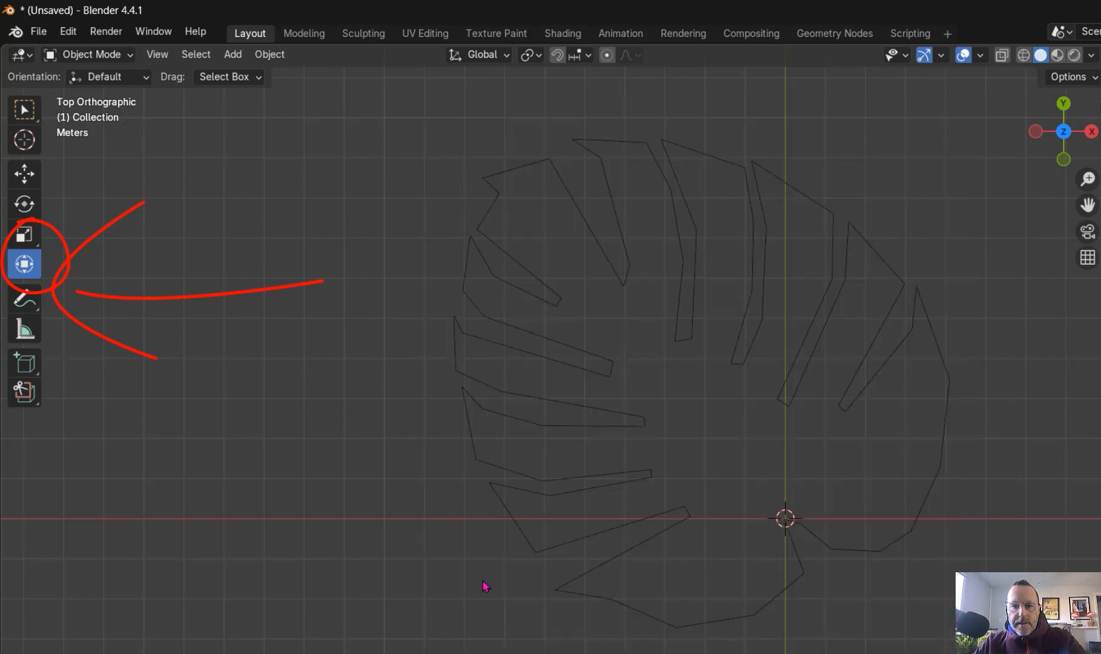
- Select the leaf outline, return to Edit Mode and fill the whole closed outline with a face
click(643, 616)
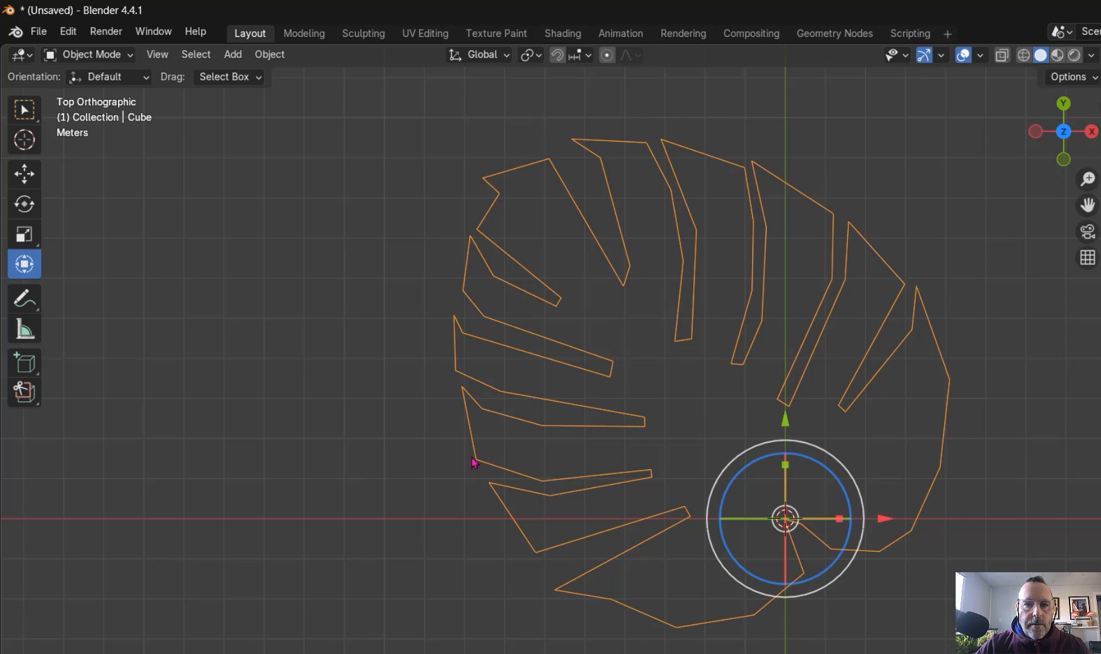
click(113, 57)
click(114, 92)
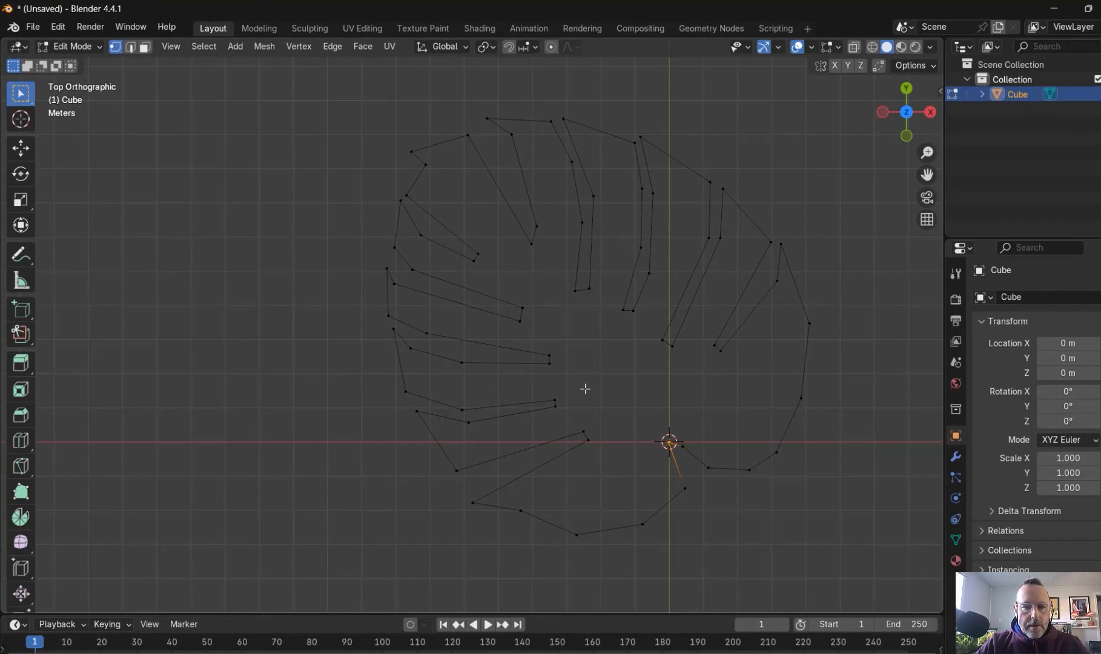
key(a)
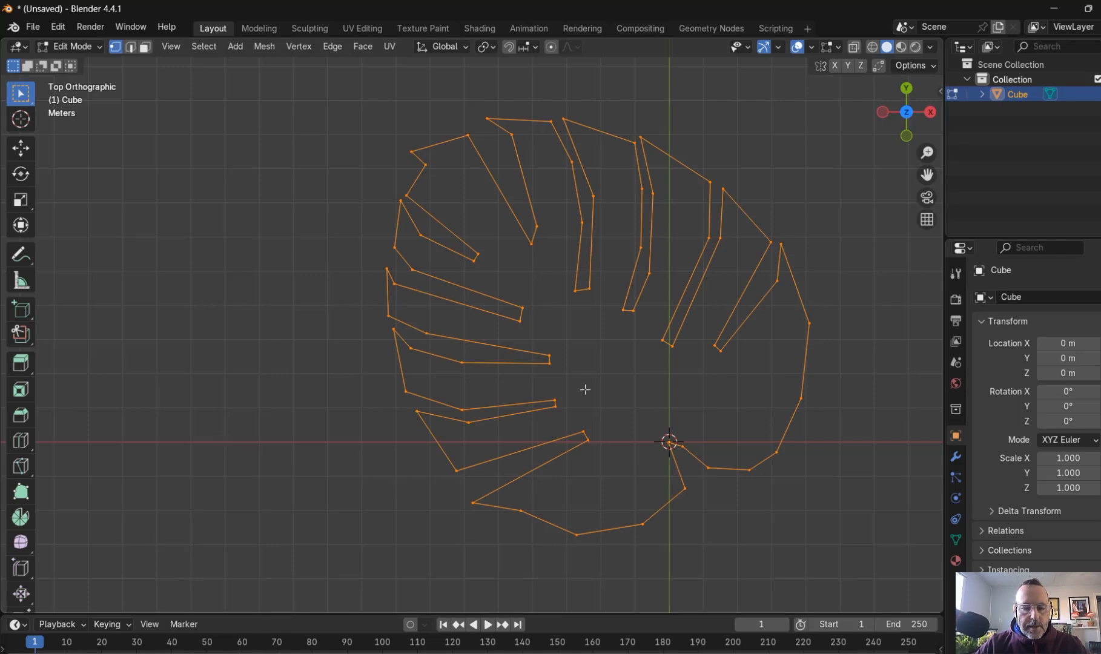
key(f)
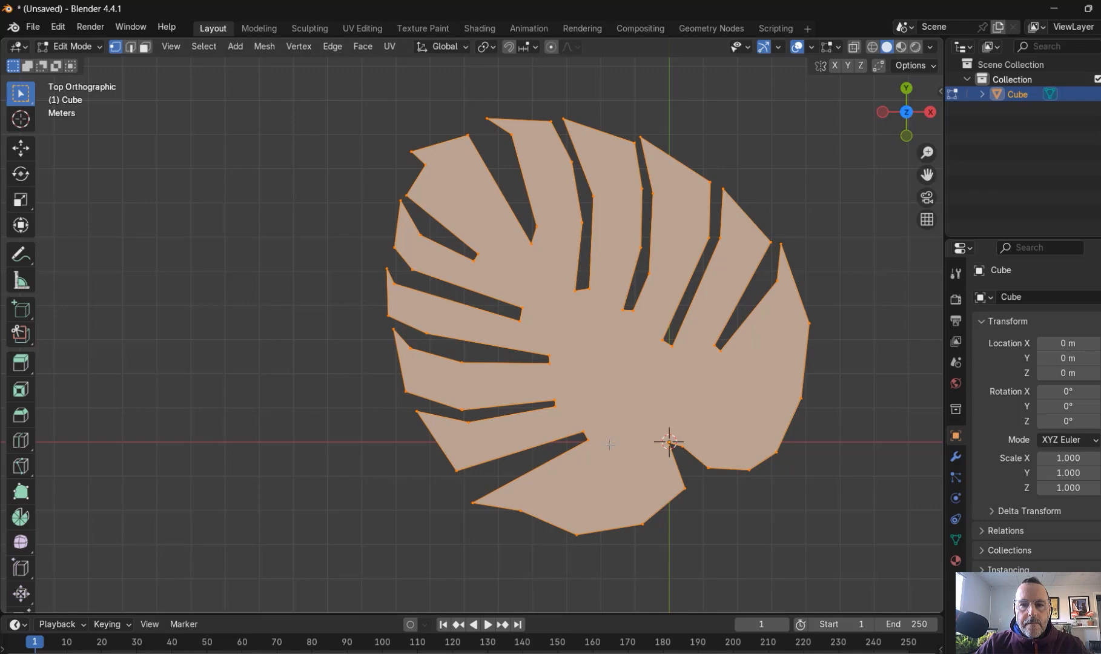
- Extrude the leaf face upward by about 0.7 m to give the leaf thickness
middle_drag(610, 445, 715, 340)
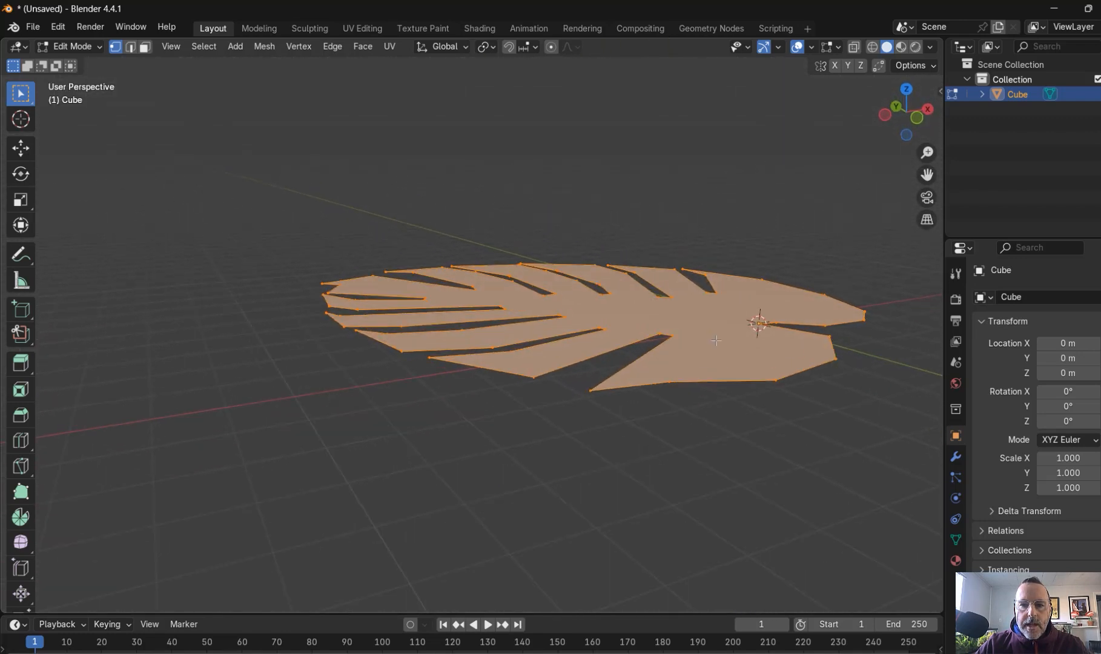
scroll(715, 340, up, 1)
key(e)
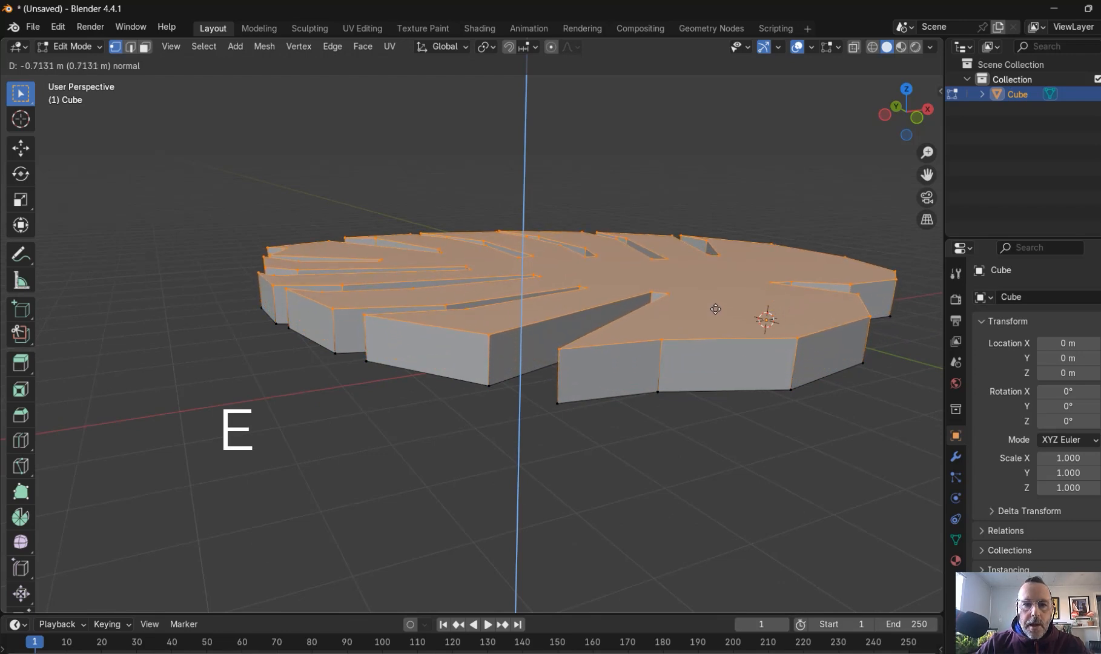
click(715, 302)
- Switch to edge selection and bevel the vertical edge at the middle of the lower lobe's outer side with 7 segments
middle_drag(714, 301, 604, 449)
scroll(603, 447, up, 2)
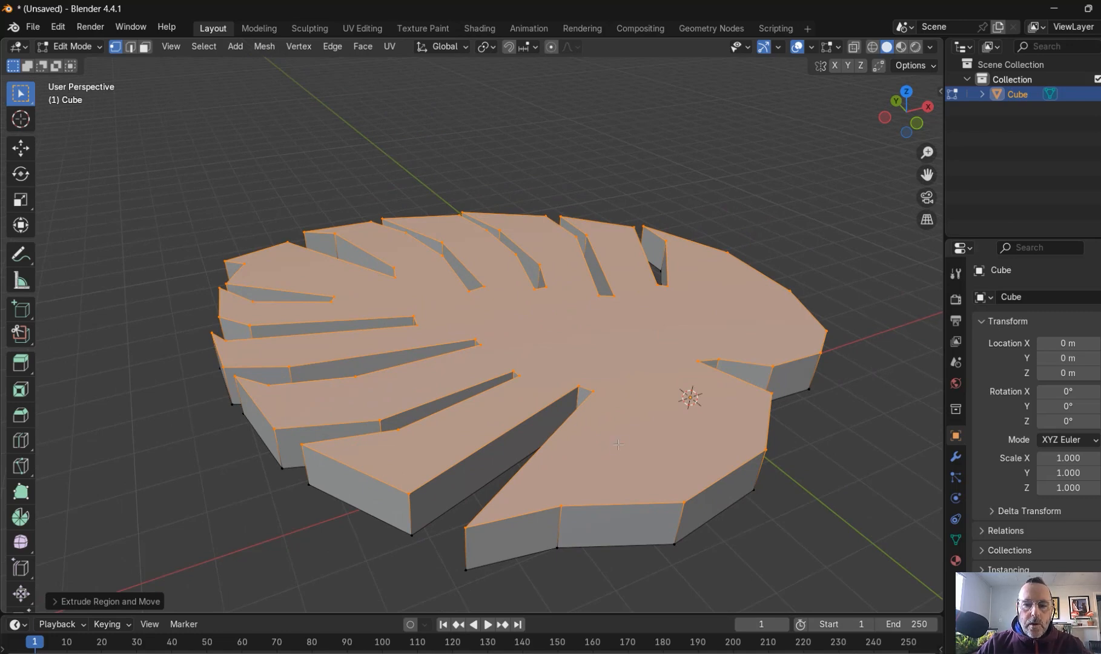
middle_drag(651, 440, 623, 382)
scroll(623, 382, up, 1)
middle_drag(587, 432, 432, 447)
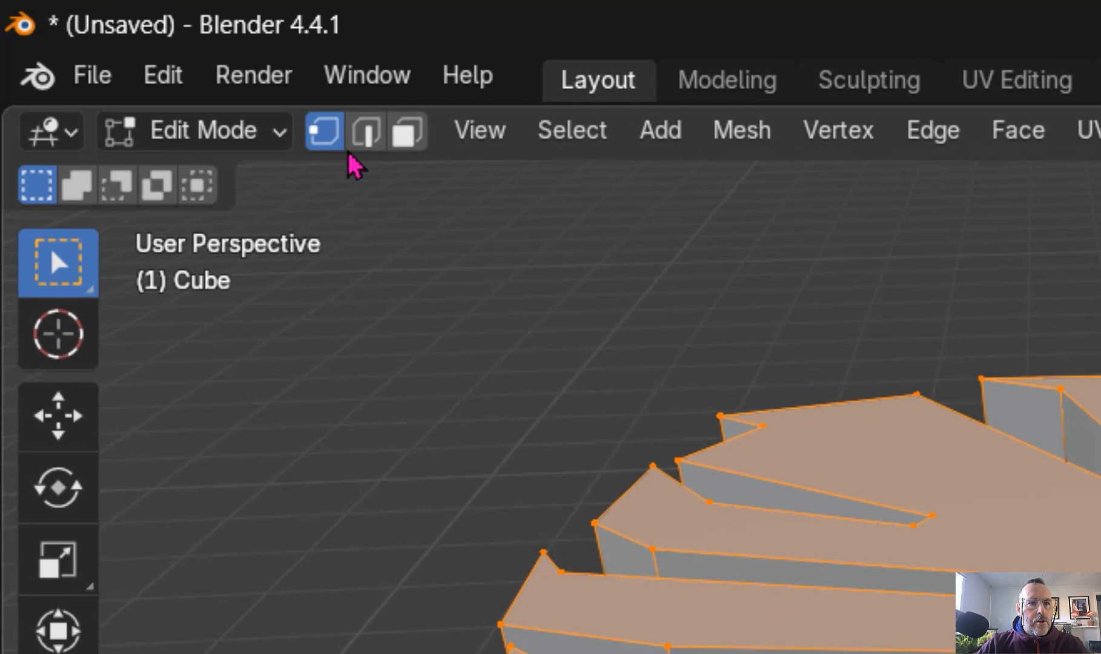
click(131, 47)
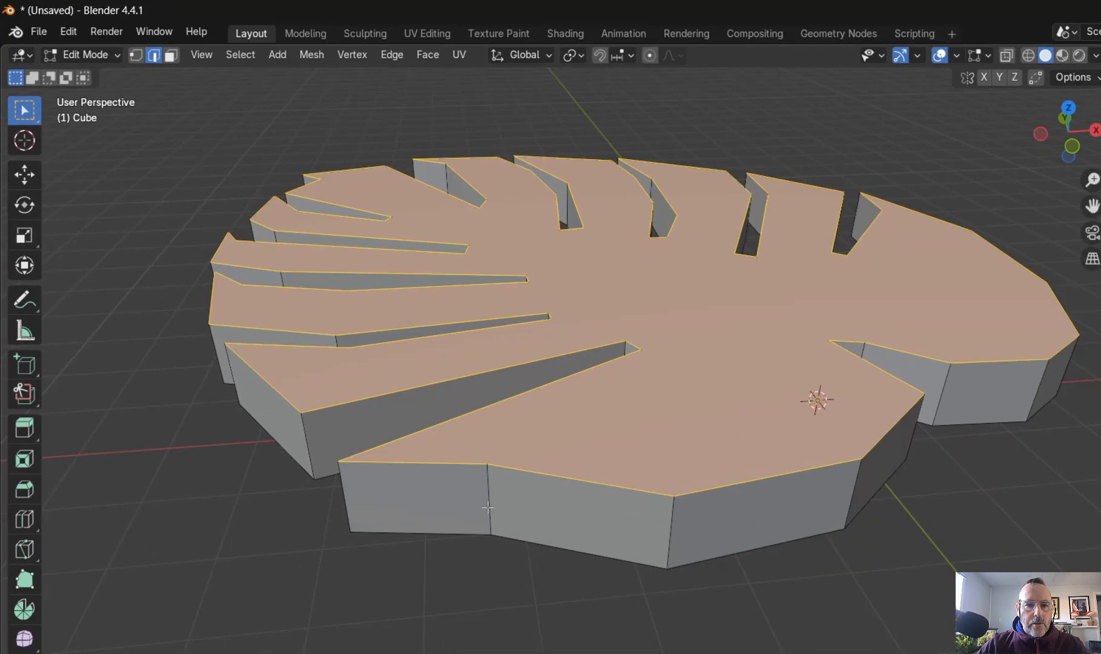
click(671, 532)
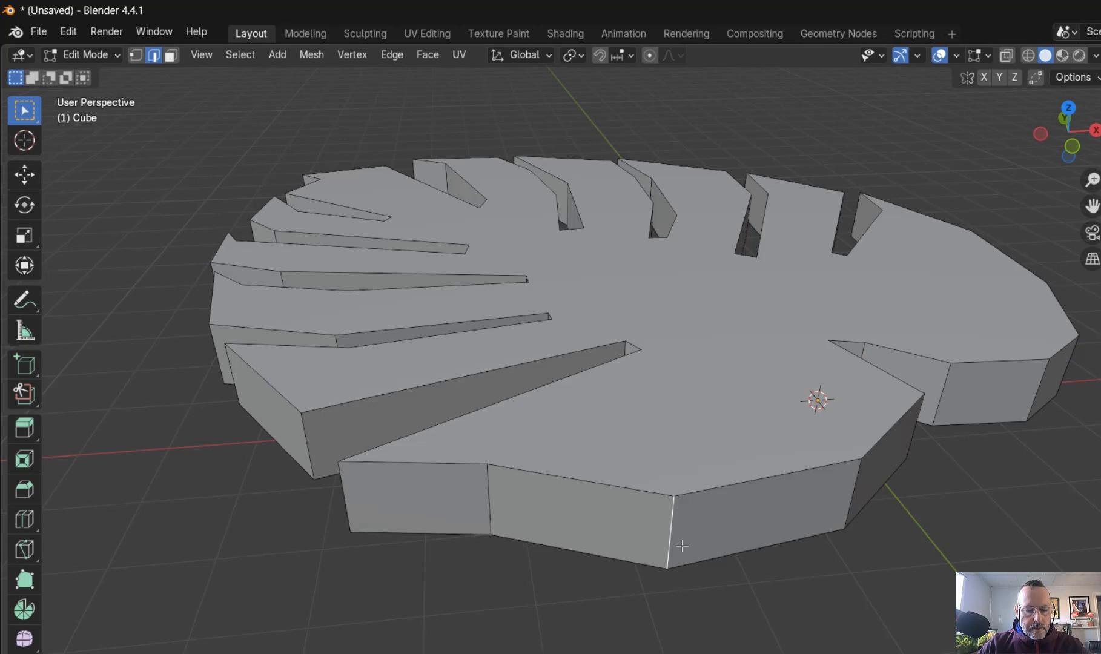
key(ctrl+b)
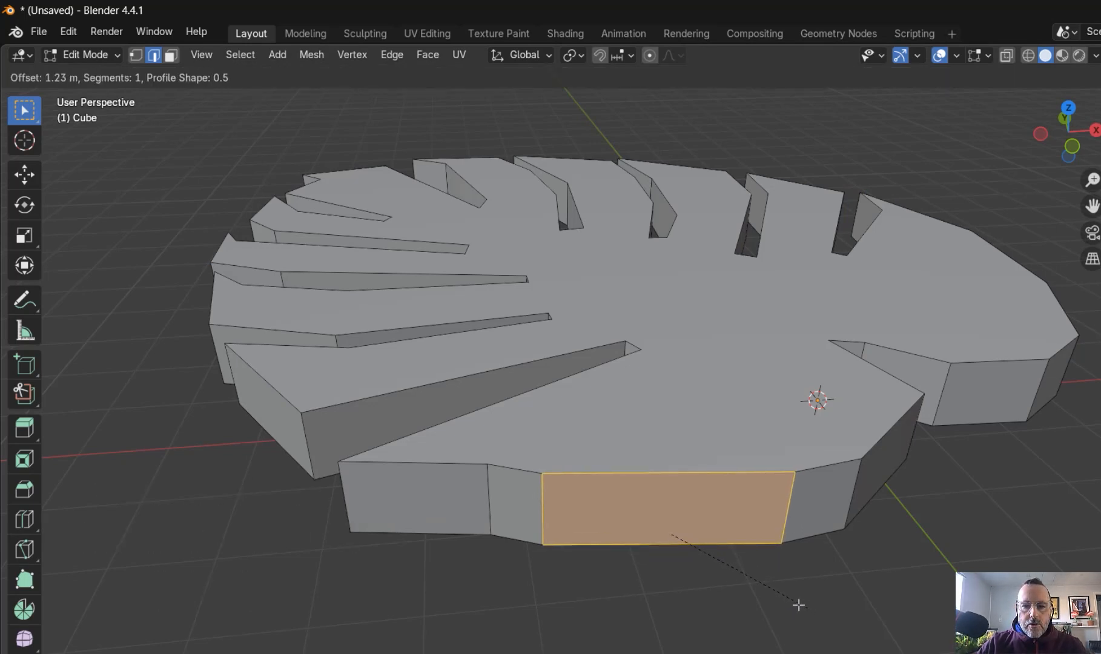
scroll(754, 595, up, 6)
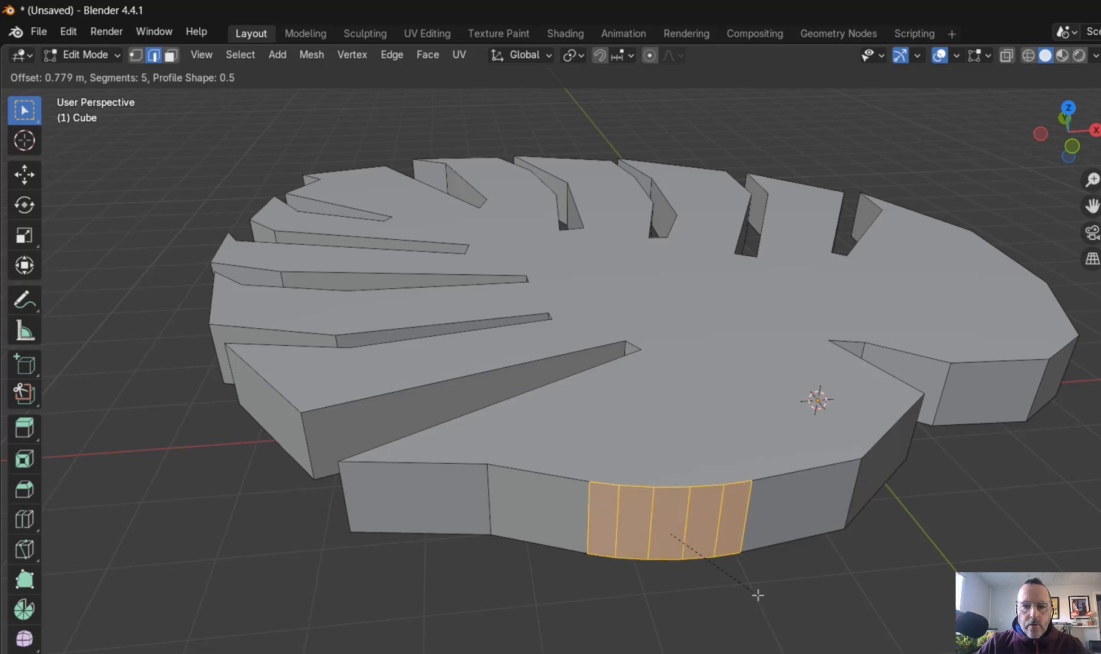
click(789, 593)
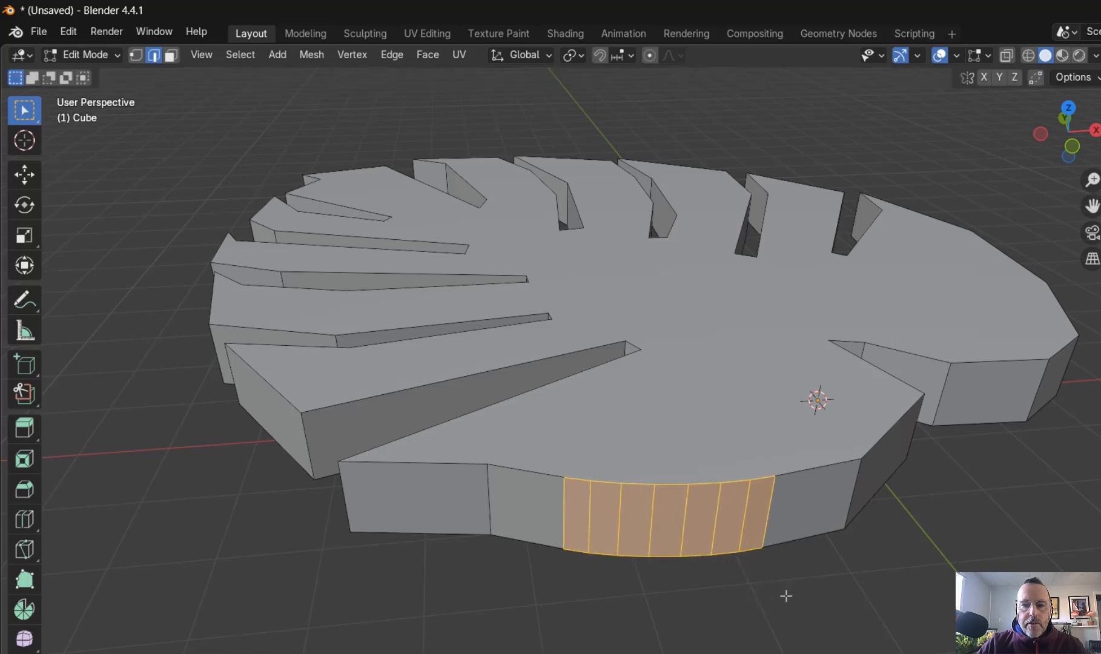
- Bevel the lower lobe's vertical edge nearest its pointed tip with 6 segments
click(489, 499)
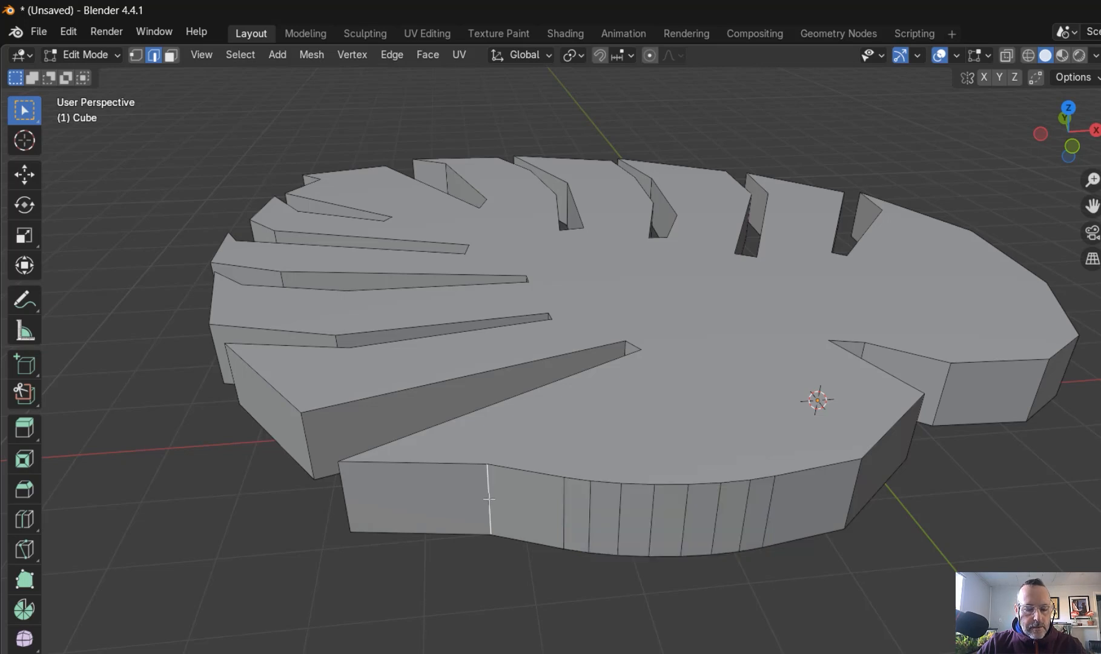
key(ctrl+b)
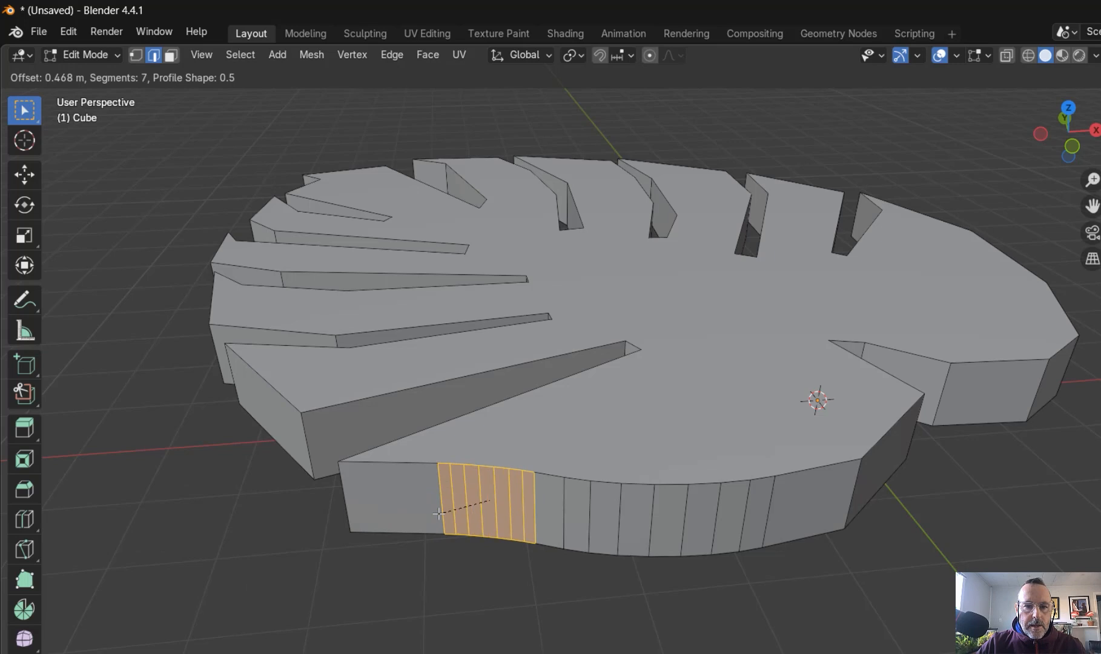
scroll(437, 513, down, 1)
click(443, 514)
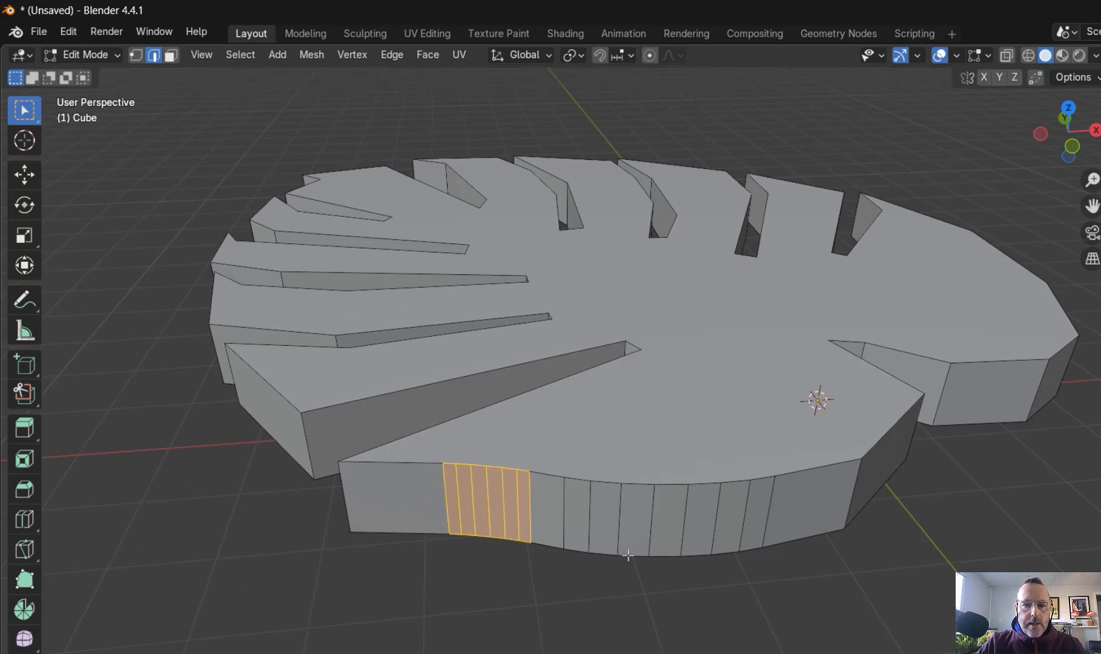
- Bevel the lower lobe's vertical corner edge on the side toward the base notch with 6 segments
shift+middle_drag(828, 537, 580, 521)
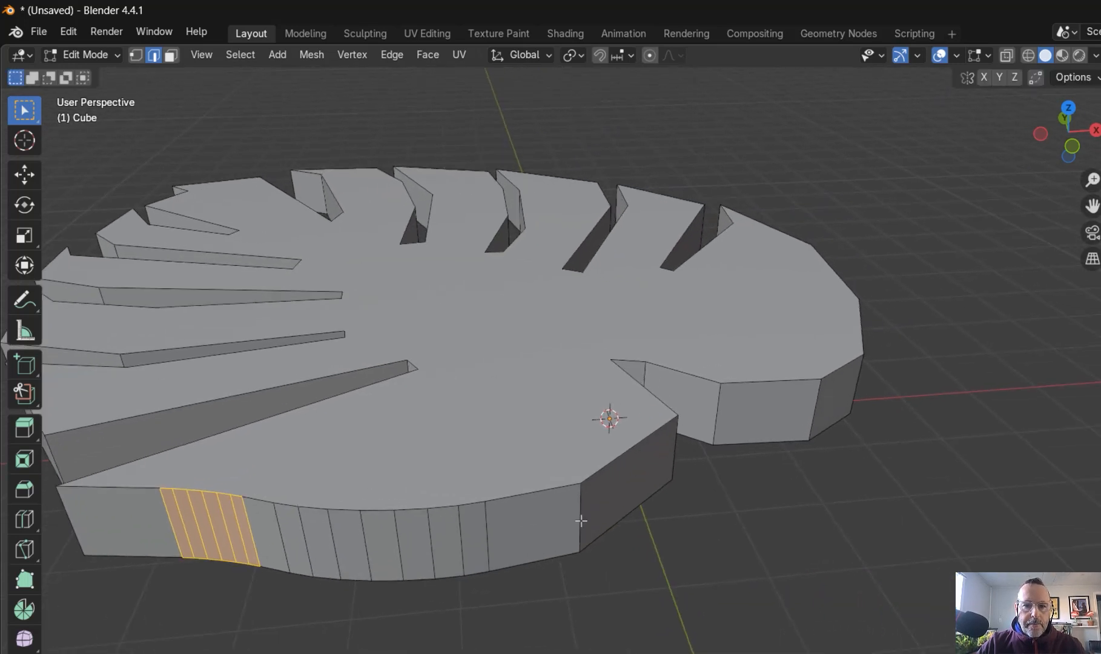
click(580, 518)
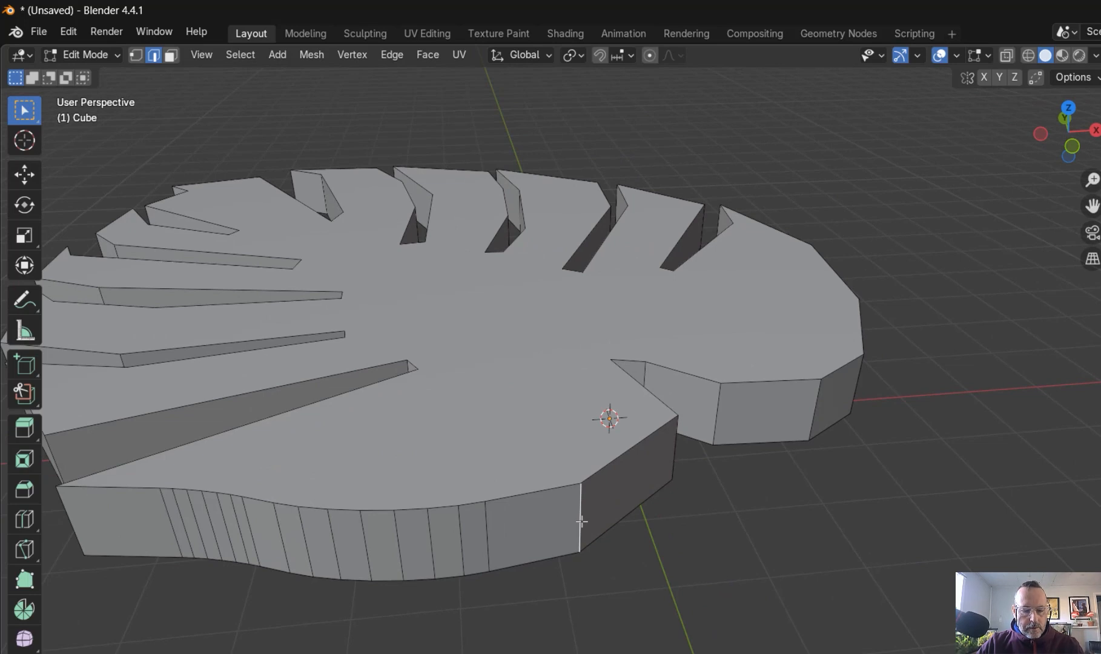
key(ctrl+b)
click(654, 521)
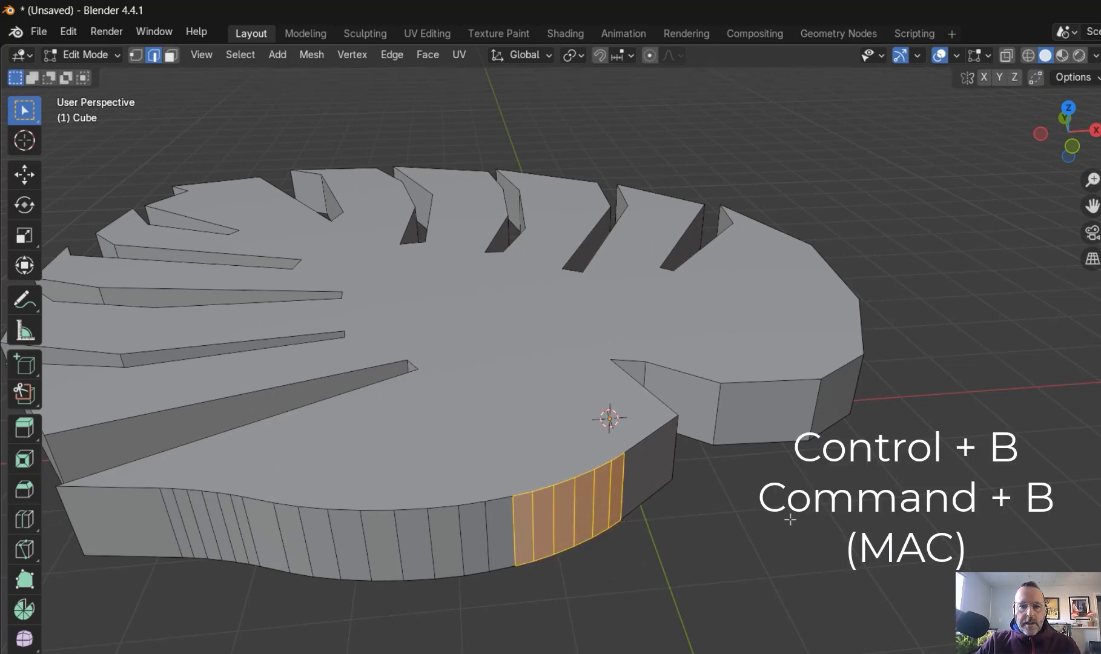
- Bevel two neighbouring vertical edges on the right lobe, starting beside the base notch, with 6 segments each
middle_drag(791, 518, 618, 591)
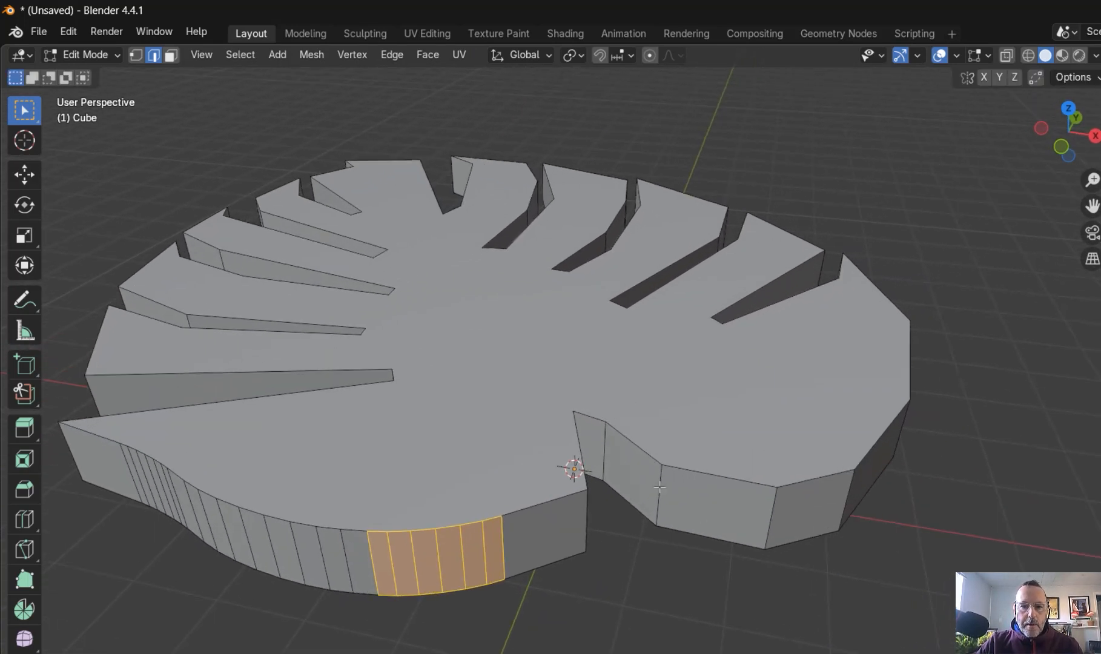
click(660, 506)
key(ctrl+b)
click(700, 524)
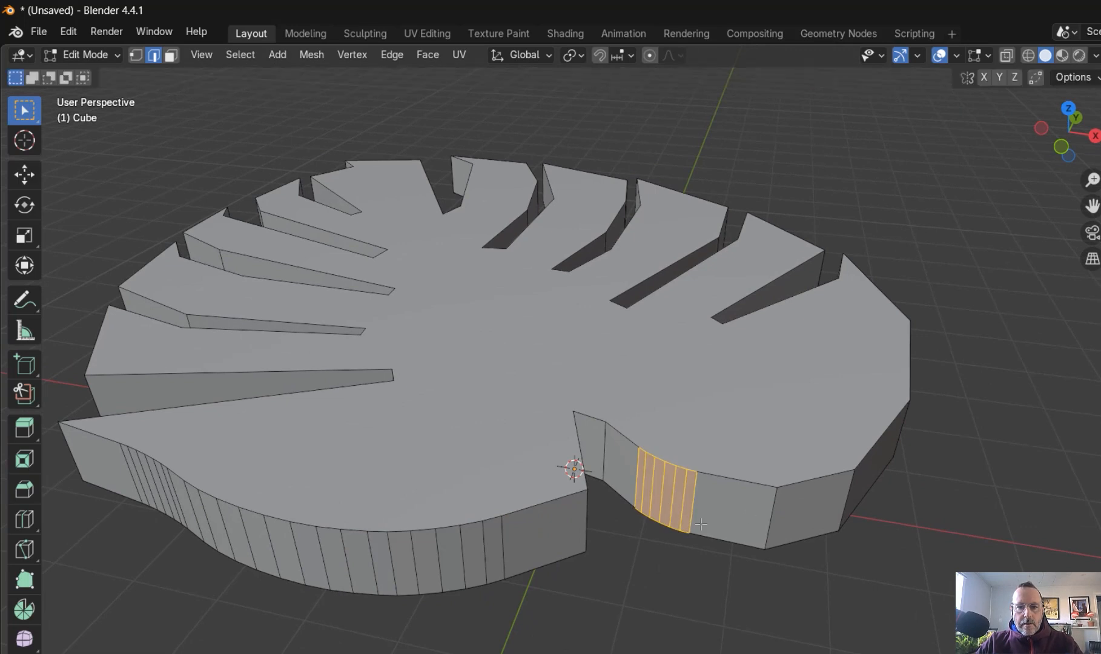
click(770, 515)
key(ctrl+b)
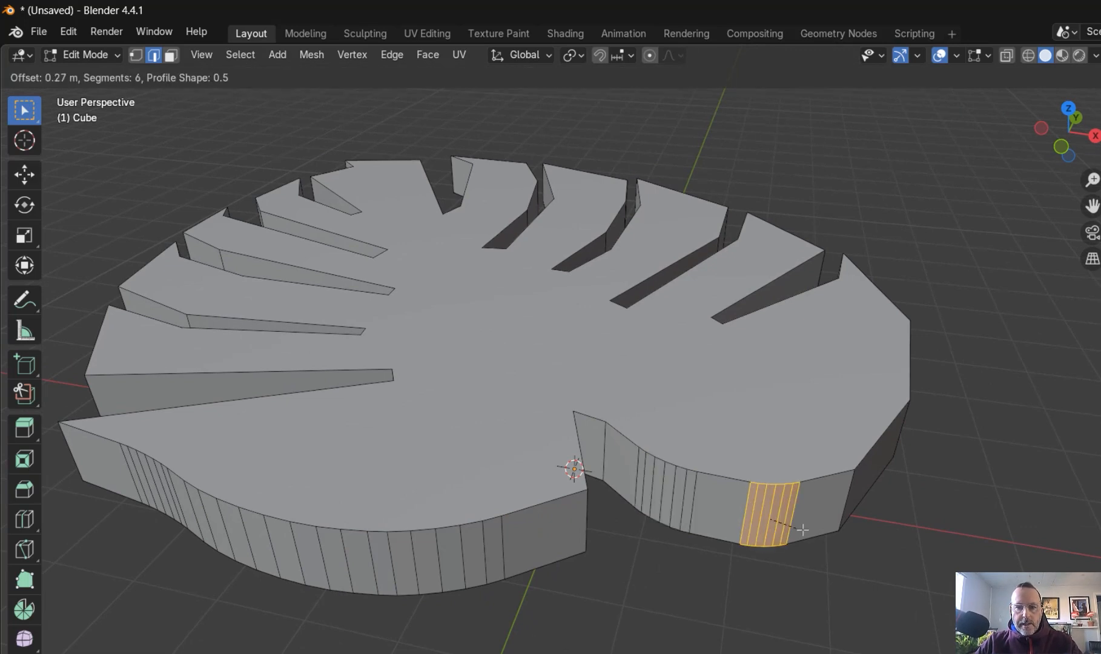
click(809, 527)
- Bevel the next two vertical corner edges along the right lobe's outer rim with 6 segments each
click(846, 499)
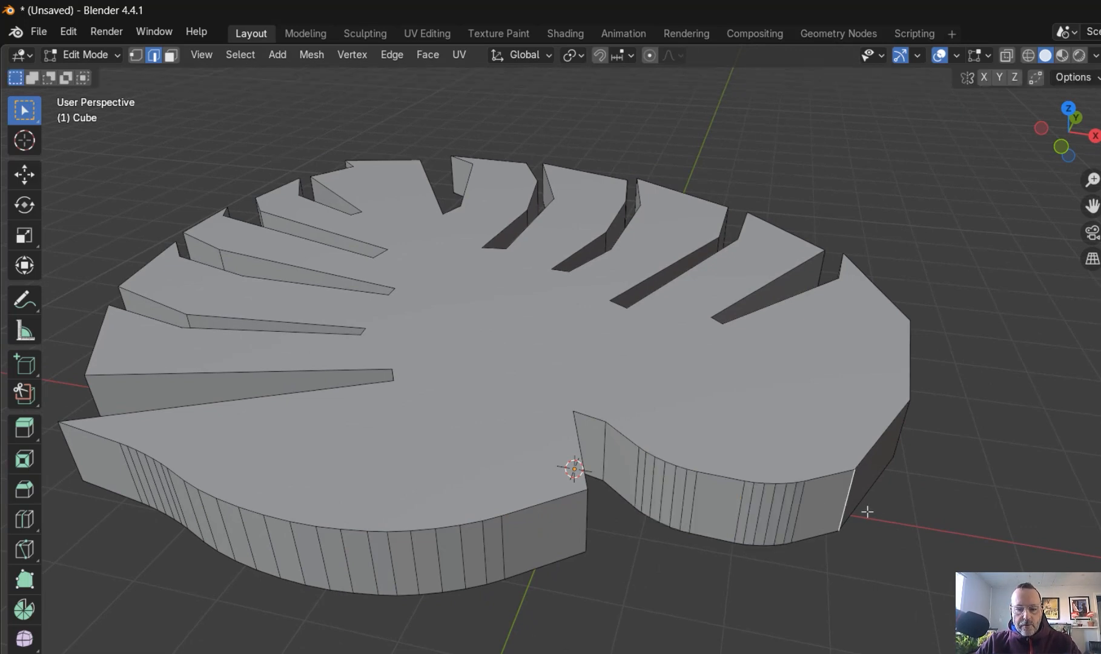
key(ctrl+b)
click(923, 508)
middle_drag(923, 522, 781, 541)
middle_drag(597, 543, 467, 482)
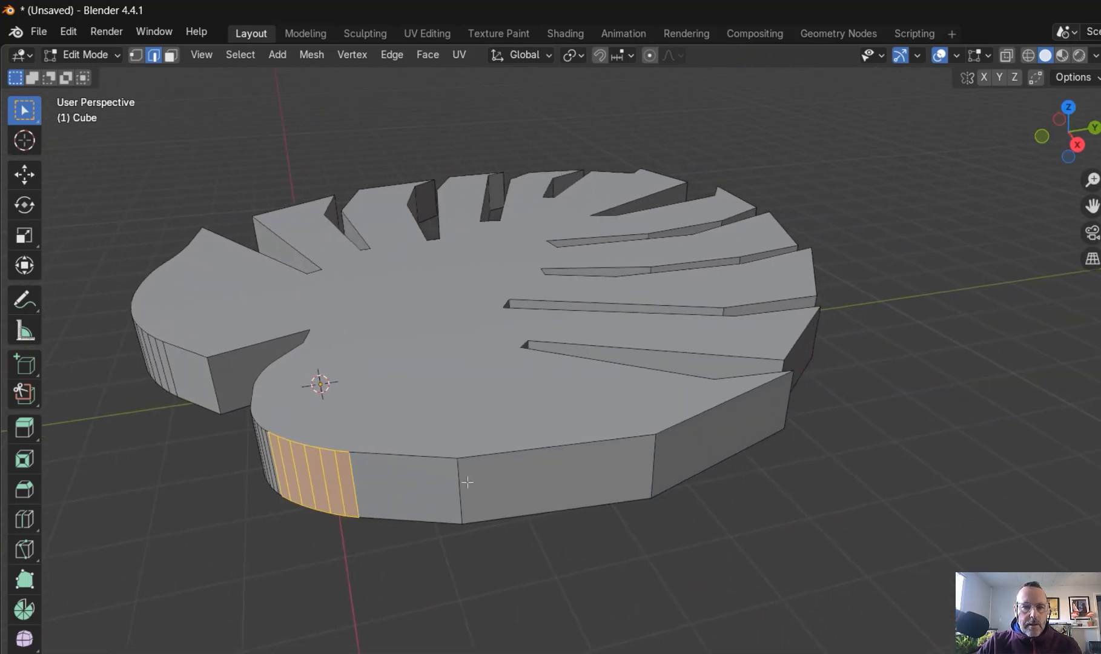
click(456, 488)
key(ctrl+b)
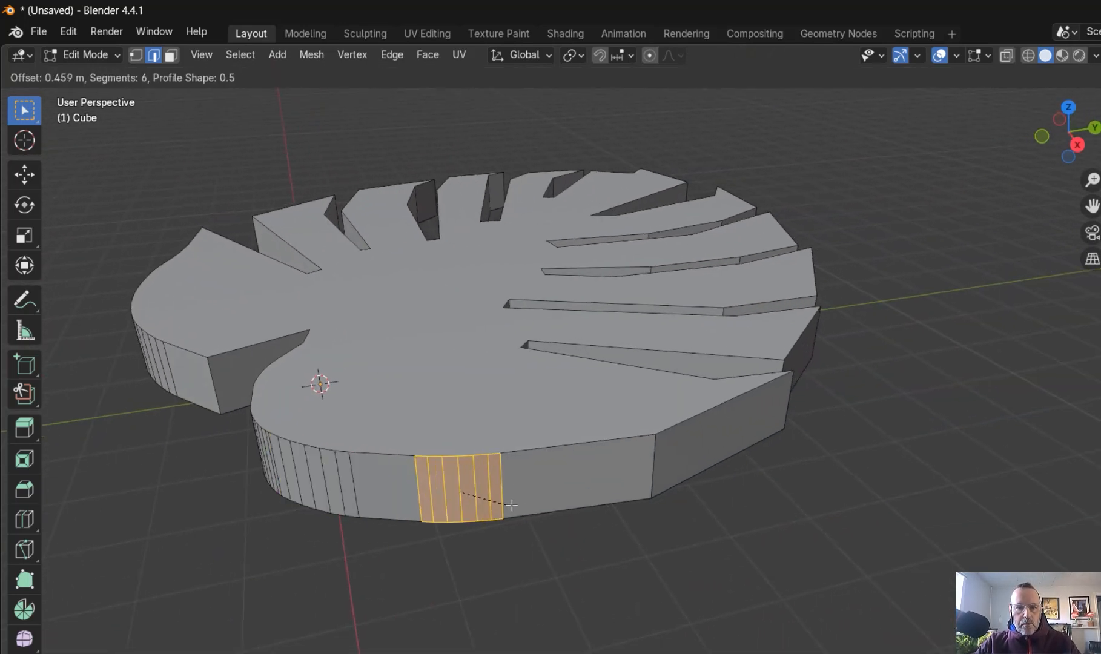
click(607, 478)
key(ctrl+b)
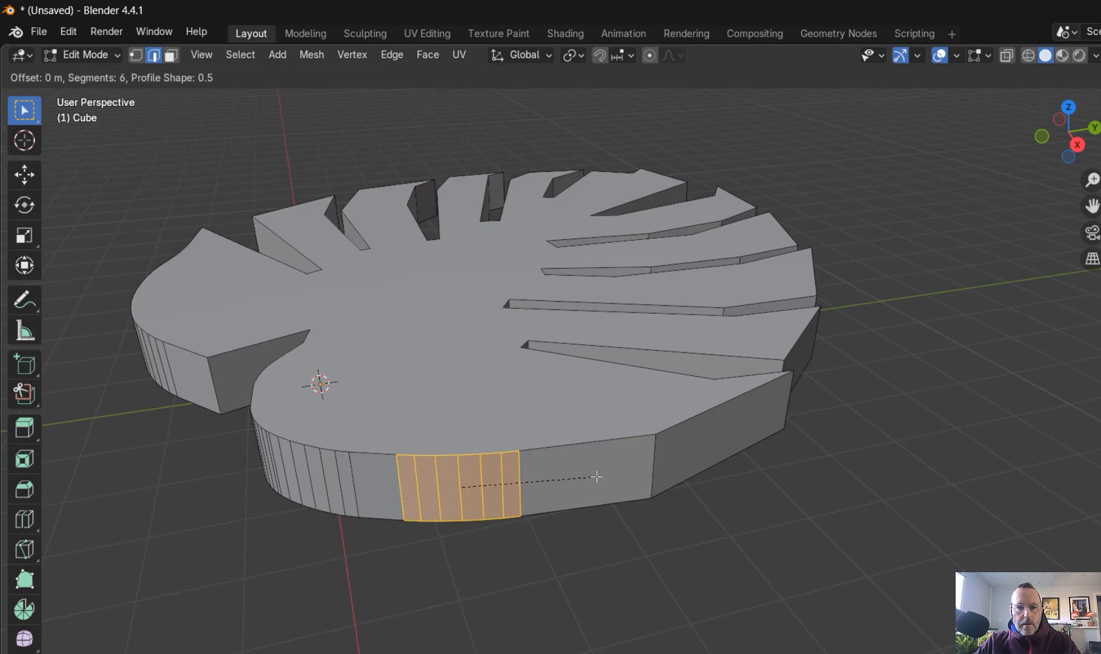
key(Escape)
- Bevel the right lobe's last rounded-side vertical edge before its pointed tip with 6 segments
click(653, 465)
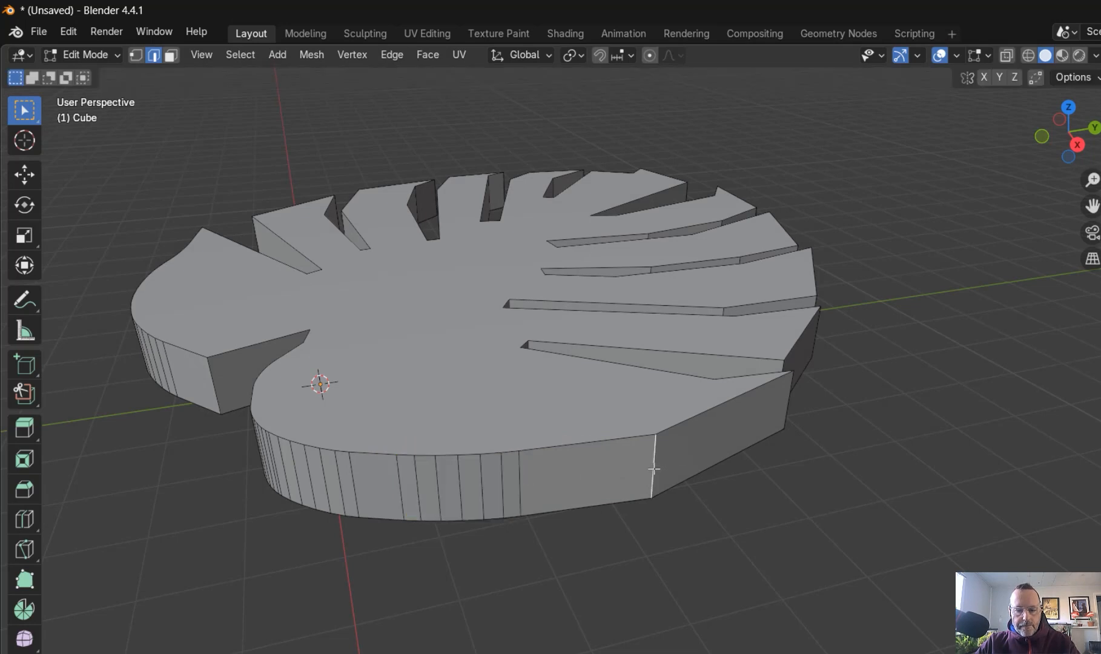
key(ctrl+b)
click(711, 459)
middle_drag(710, 459, 881, 570)
scroll(762, 510, down, 2)
scroll(741, 523, down, 1)
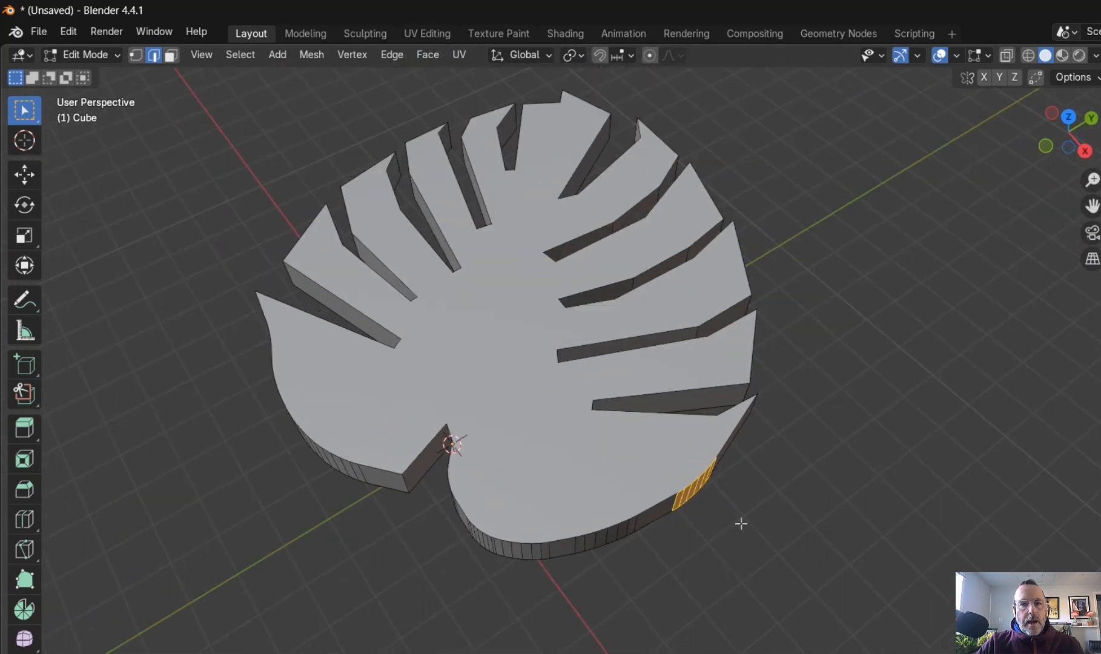
- Switch to Object Mode and move the leaf along the negative X axis, clear of the world origin
middle_drag(741, 523, 862, 506)
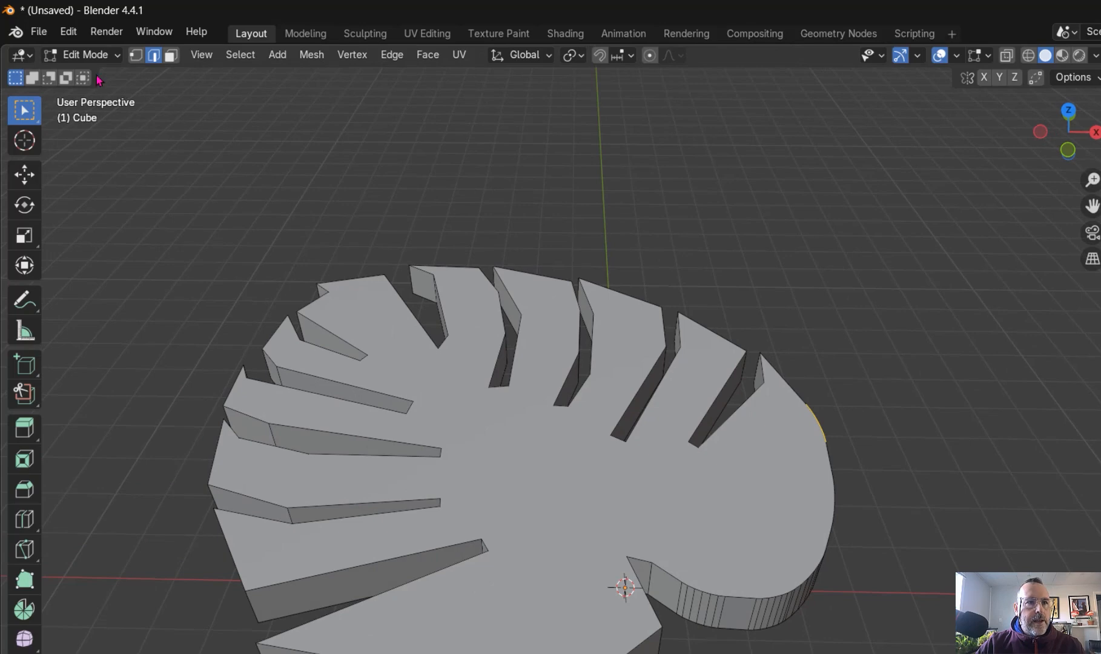
click(86, 54)
click(90, 75)
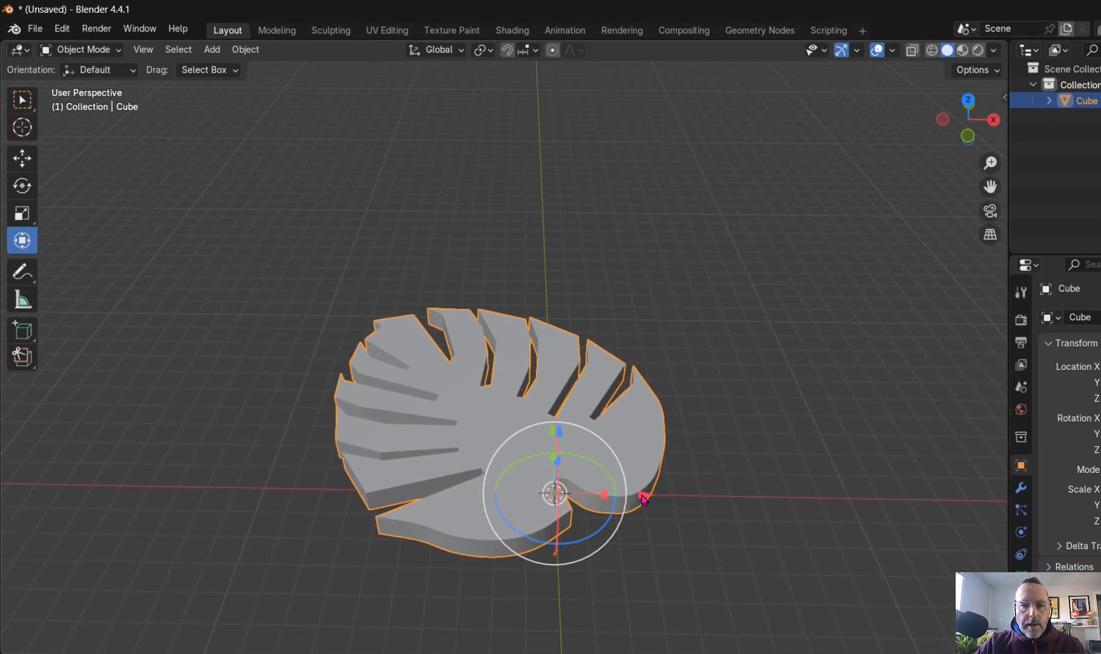
drag(643, 497, 358, 496)
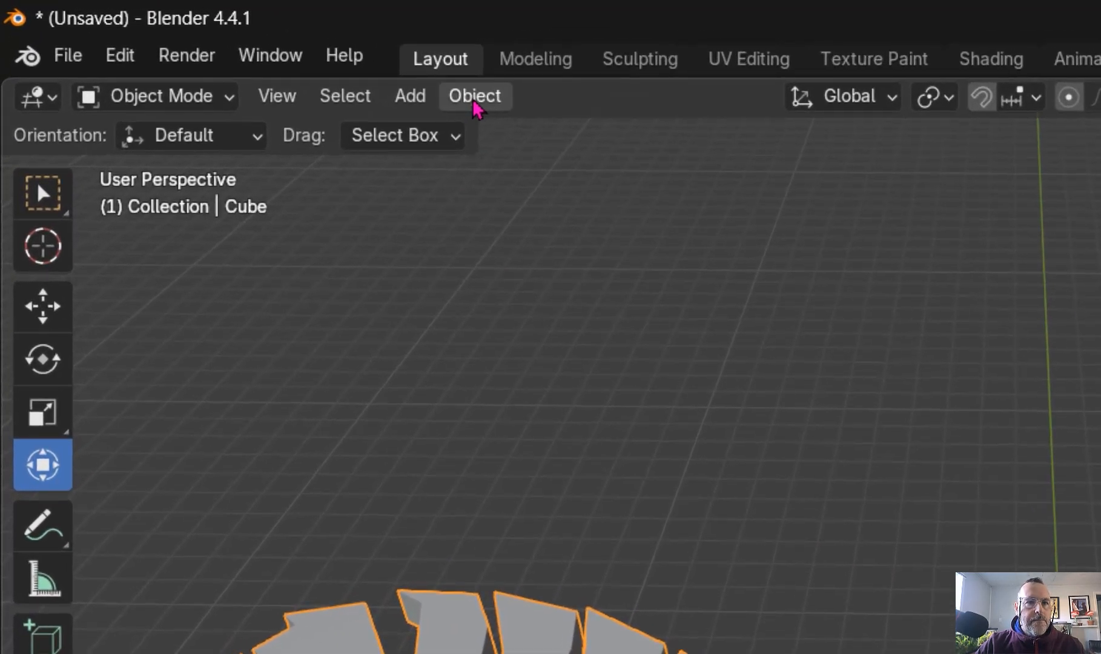
- Add a mesh cylinder at the 3D cursor and stretch it taller along the Z axis
click(411, 97)
mouse_move(421, 138)
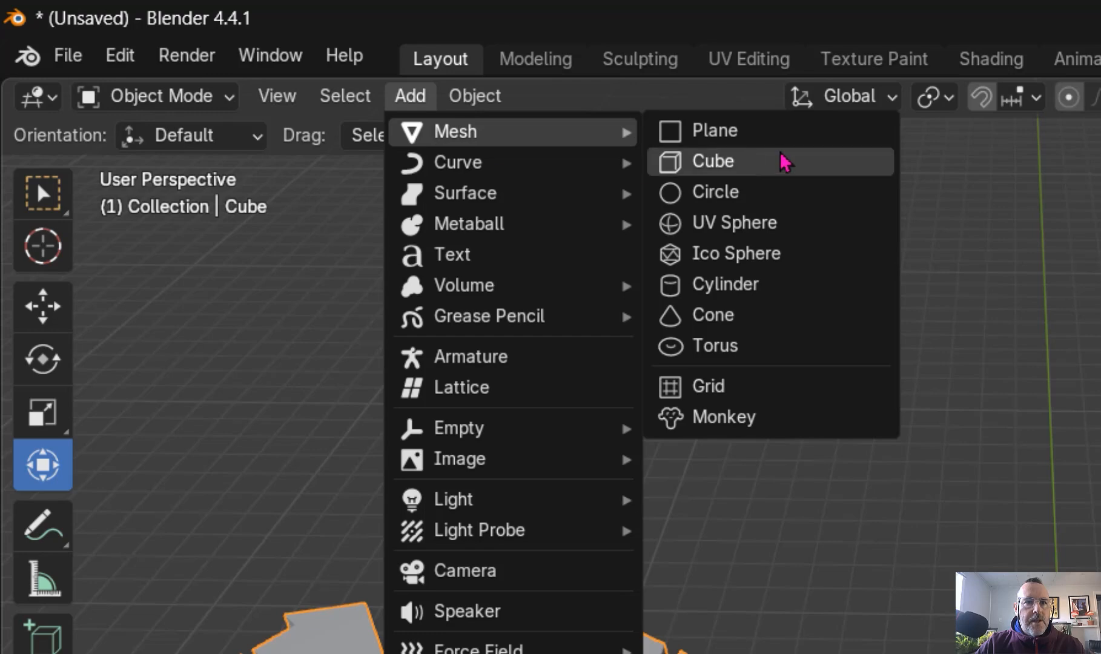
click(750, 289)
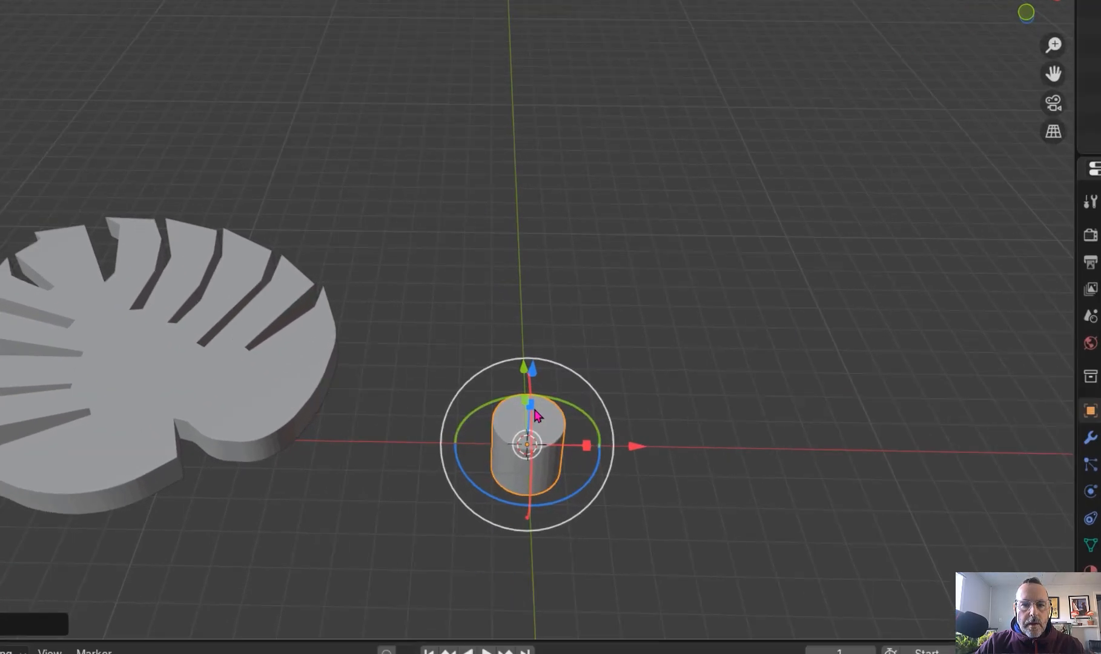
drag(519, 425, 519, 383)
drag(599, 181, 603, 188)
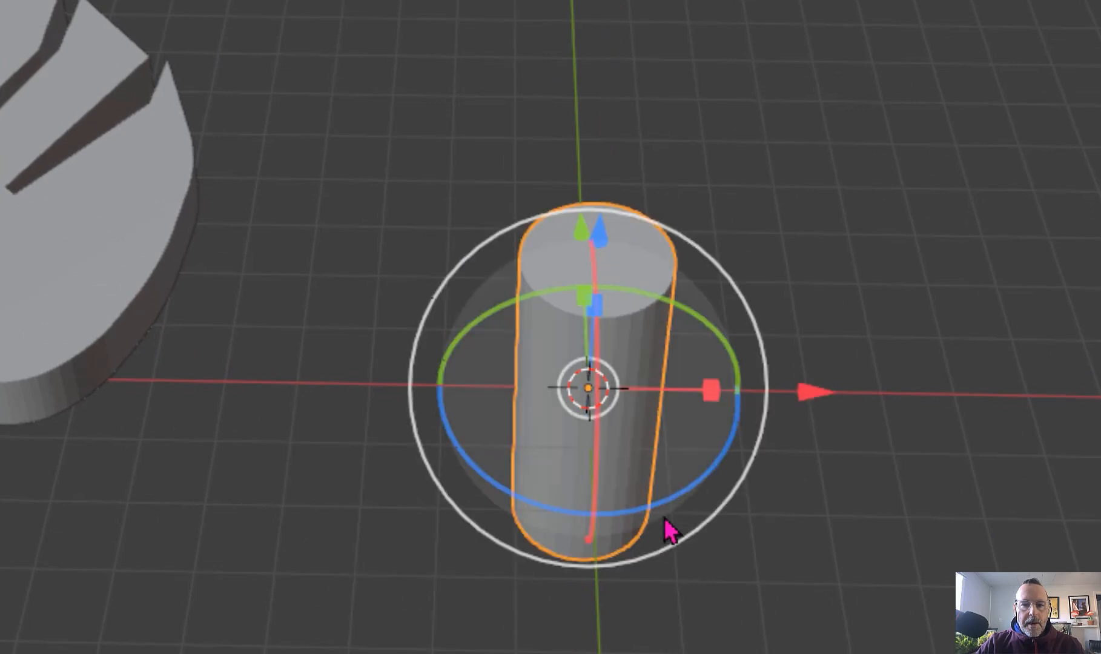
- Stretch the cylinder along the Y axis into a long oval and scale it down uniformly
middle_drag(669, 528, 847, 434)
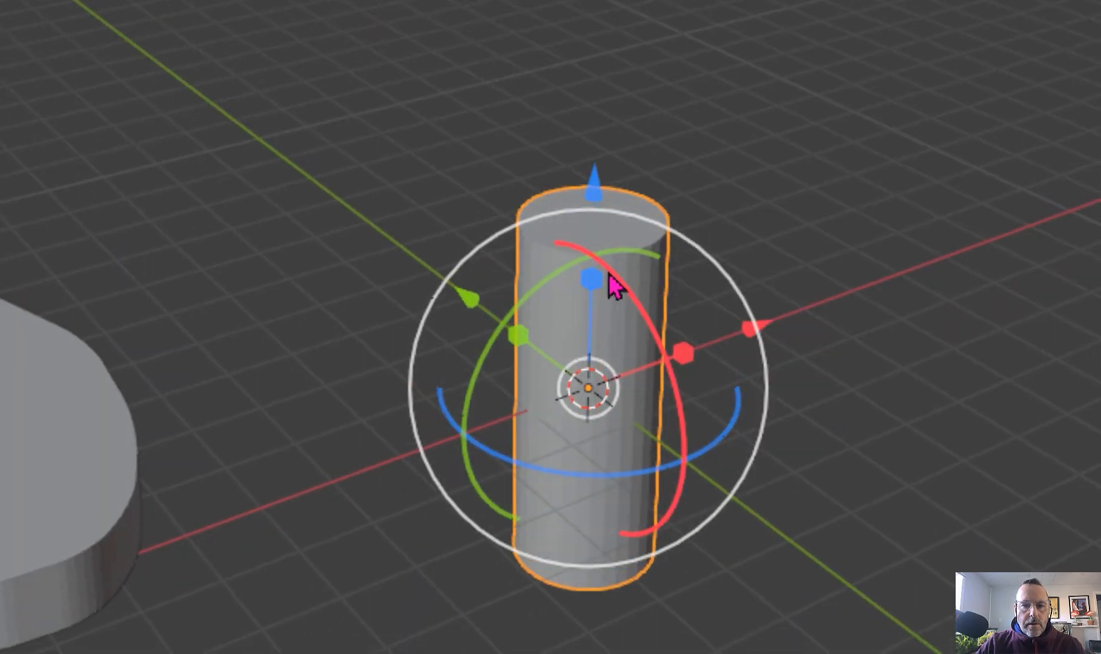
drag(521, 348, 432, 307)
middle_drag(846, 525, 787, 545)
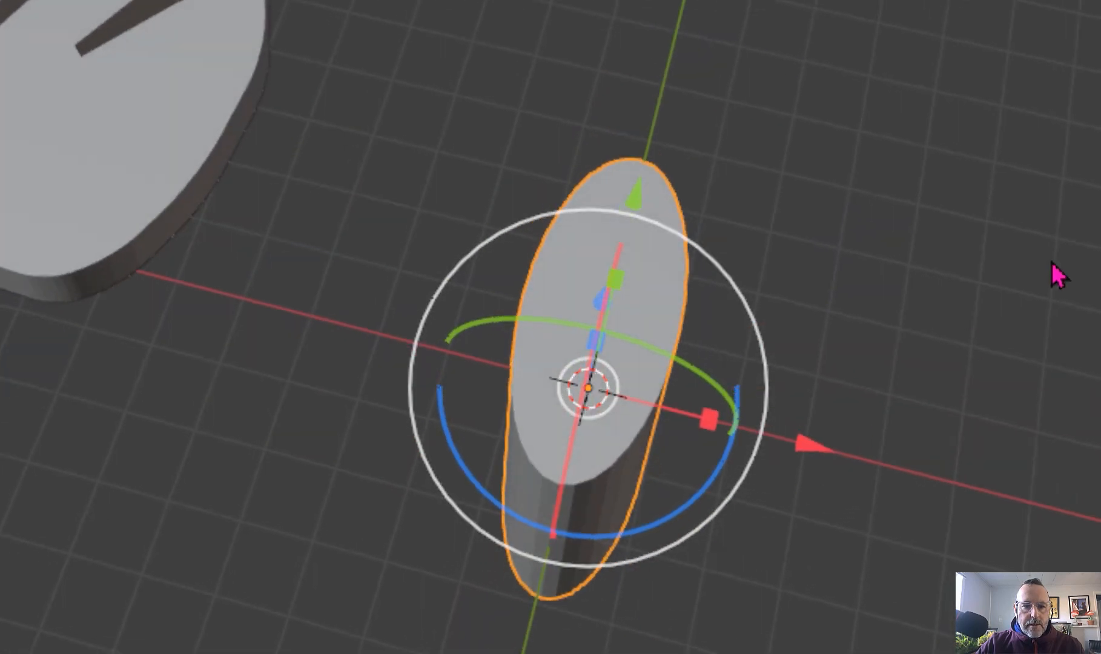
key(s)
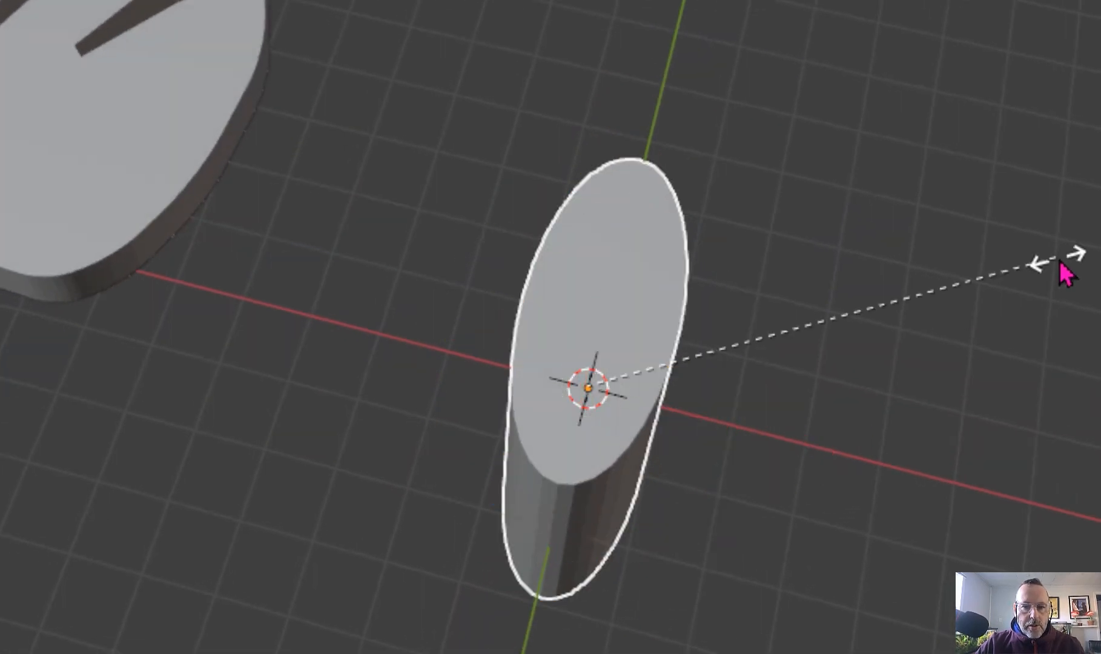
click(897, 356)
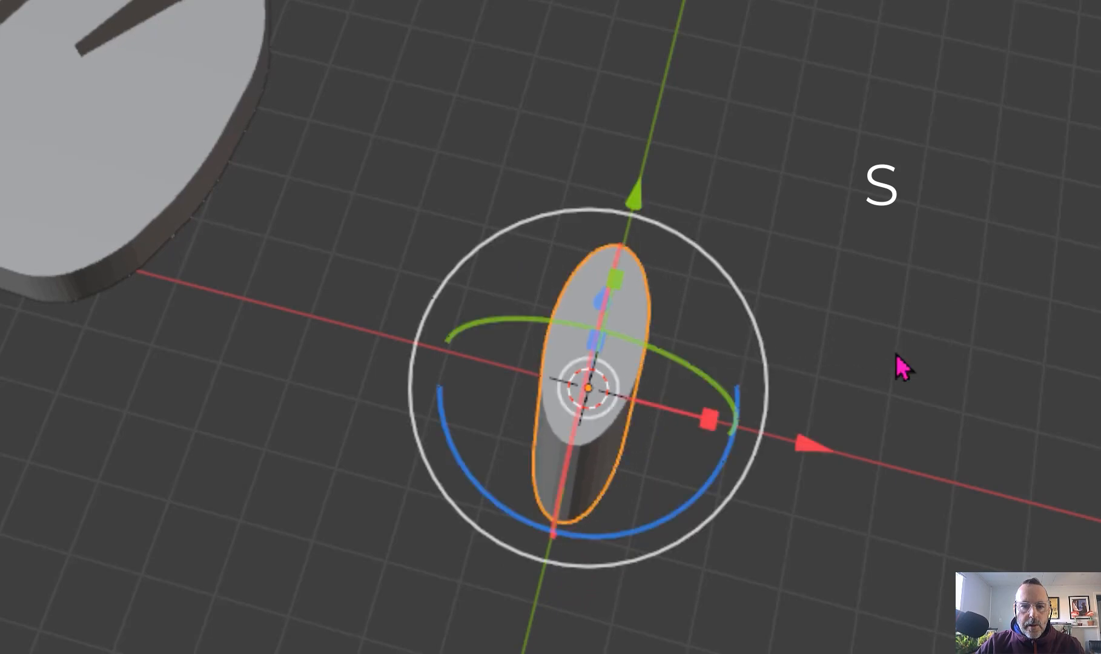
- Move the leaf back along the X and Y axes so its right lobe surrounds the oval cylinder
click(104, 149)
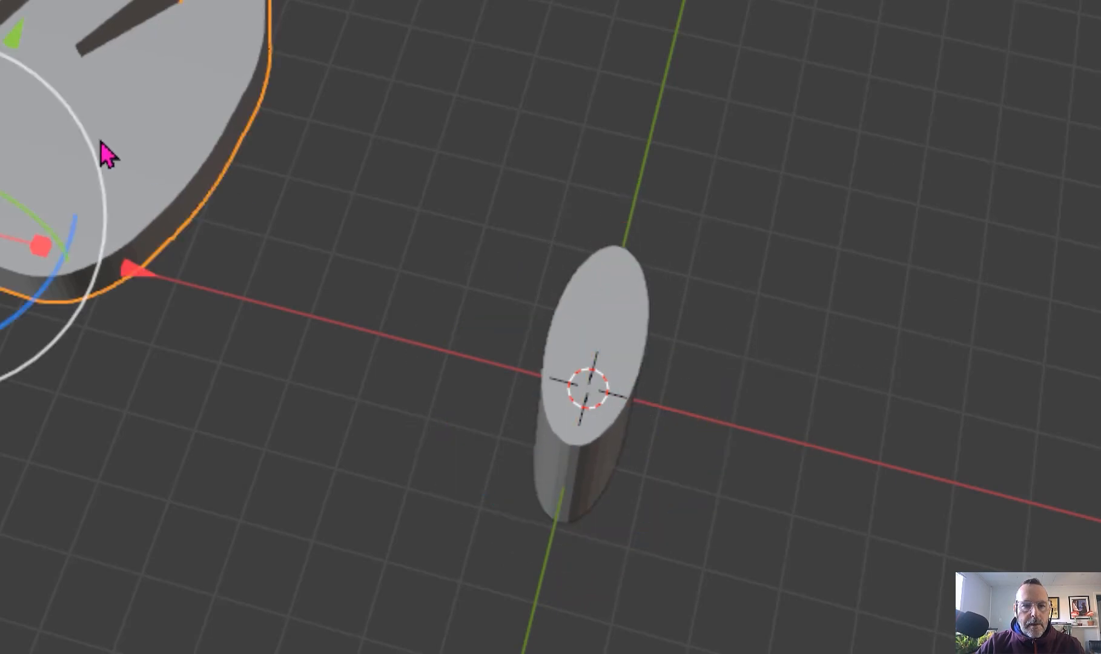
drag(131, 274, 684, 560)
drag(566, 195, 515, 284)
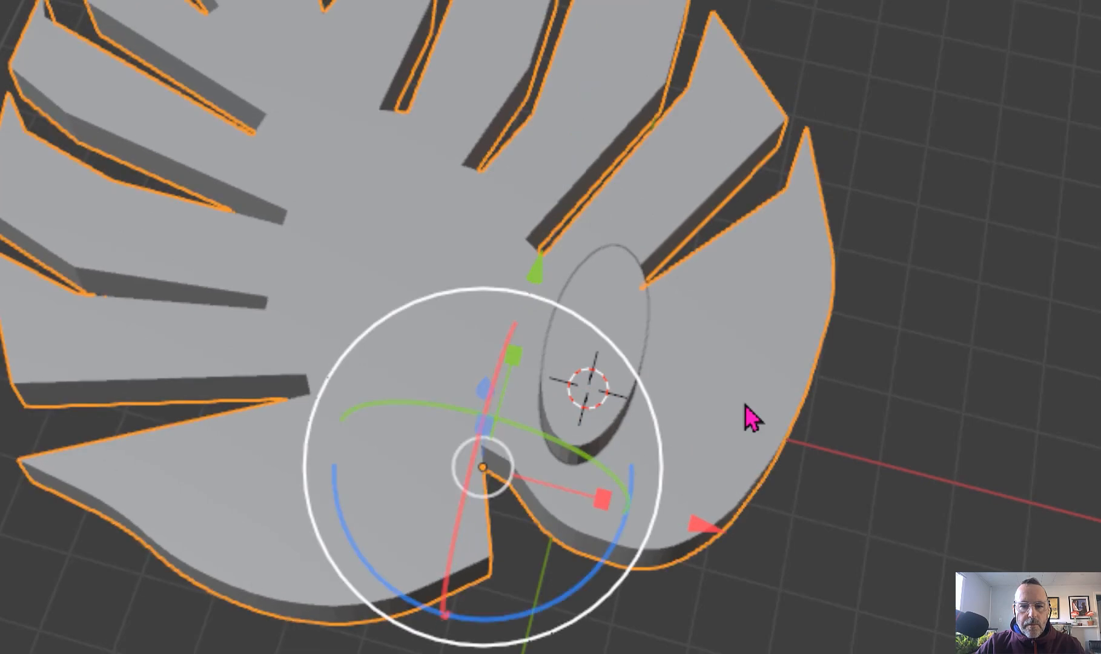
- Rotate the oval cylinder about Z and move it along X and Y so it sits diagonally just above the leaf's base notch
click(619, 290)
drag(625, 548, 702, 487)
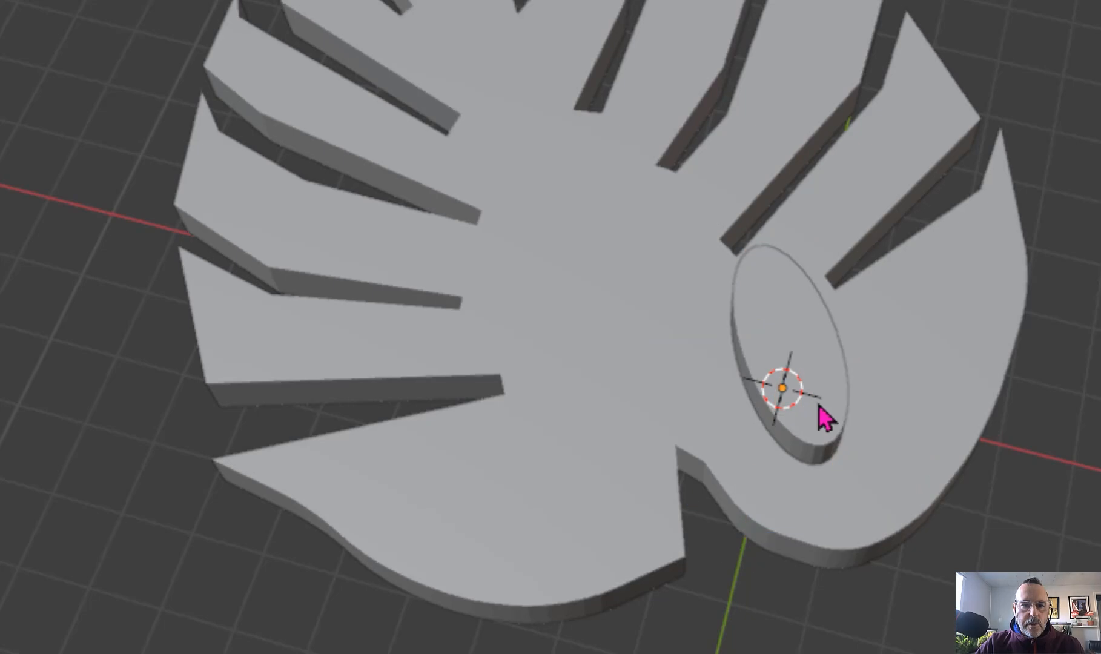
middle_drag(799, 427, 816, 437)
scroll(811, 424, up, 2)
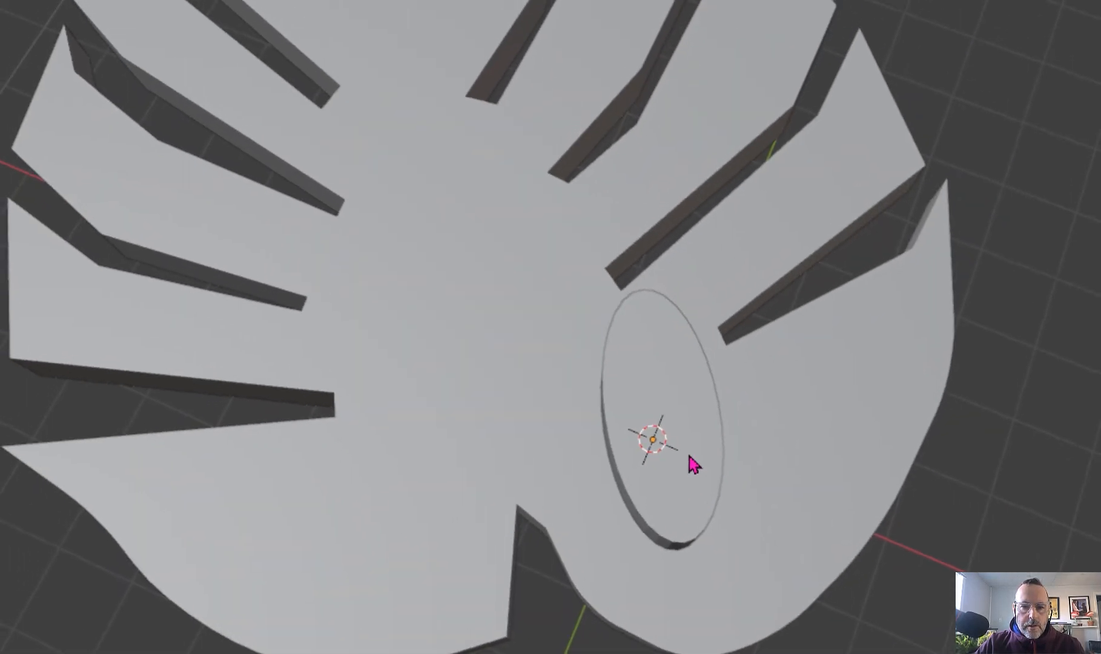
click(800, 341)
drag(733, 473, 673, 497)
drag(791, 515, 720, 459)
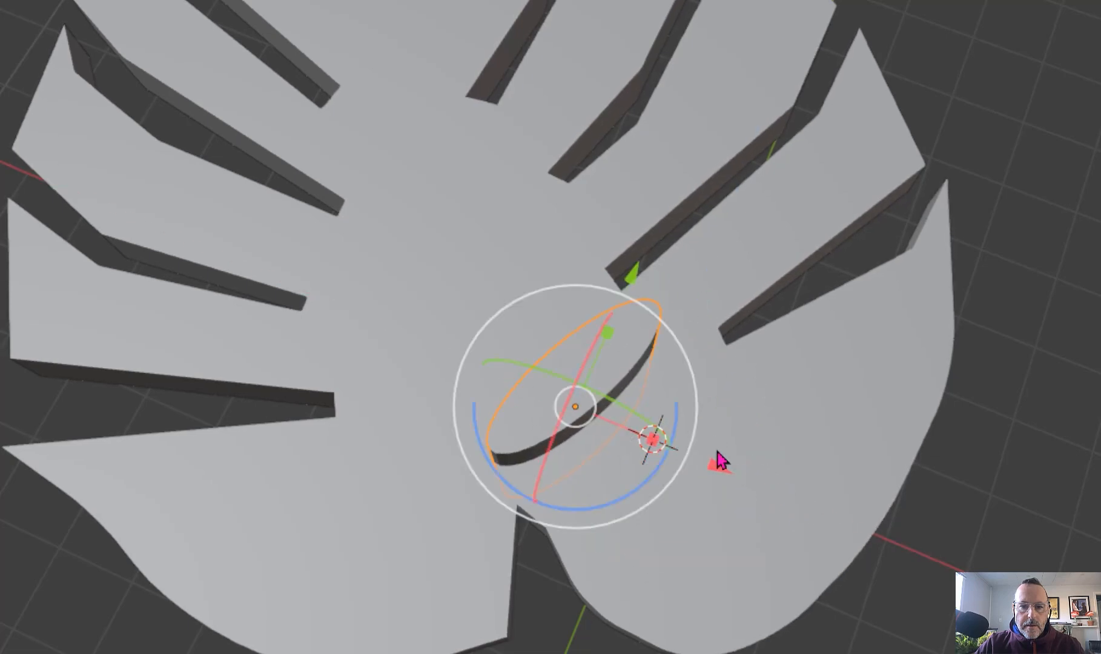
drag(635, 267, 647, 240)
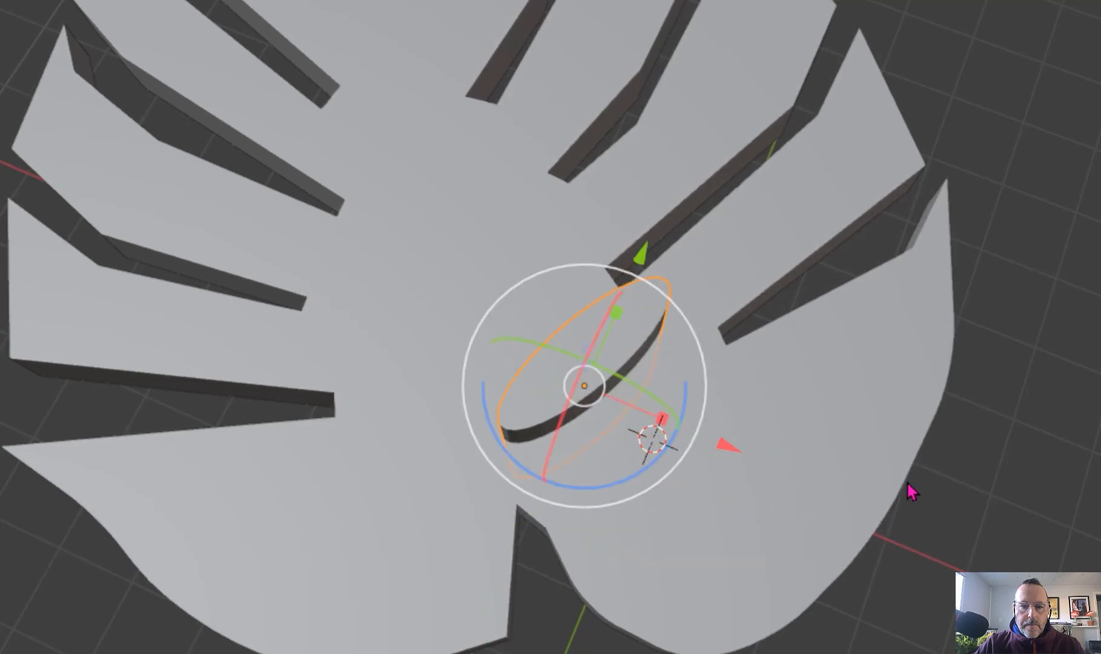
- Duplicate the oval cylinder, place the copy beside the leaf's right lobe, and reselect the original
middle_drag(907, 482, 560, 385)
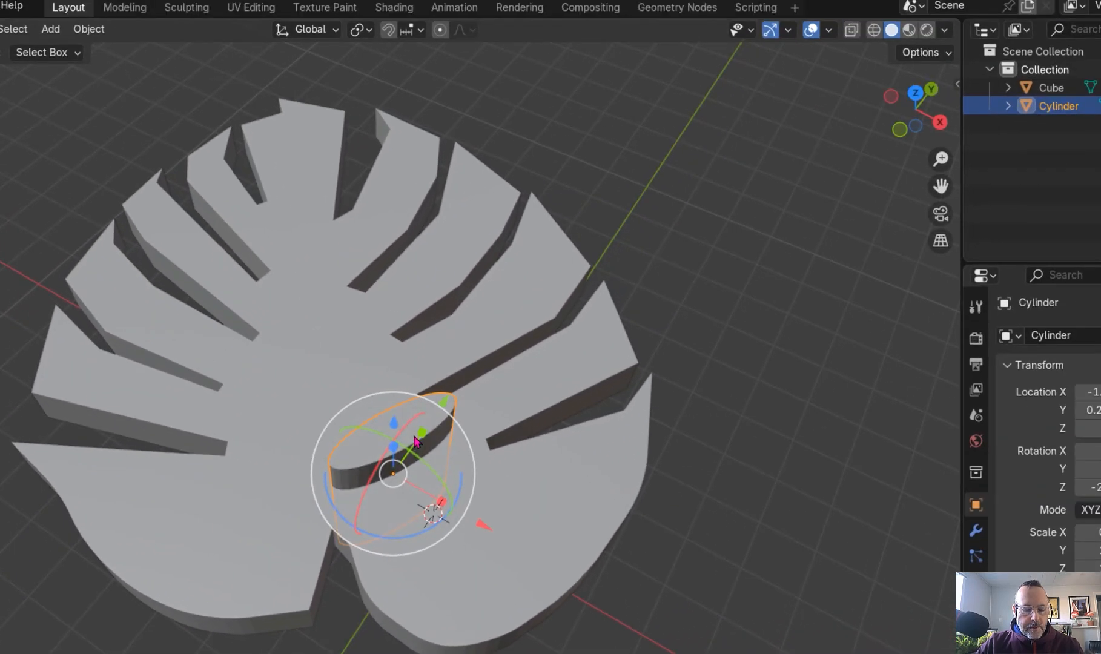
key(shift+d)
click(813, 461)
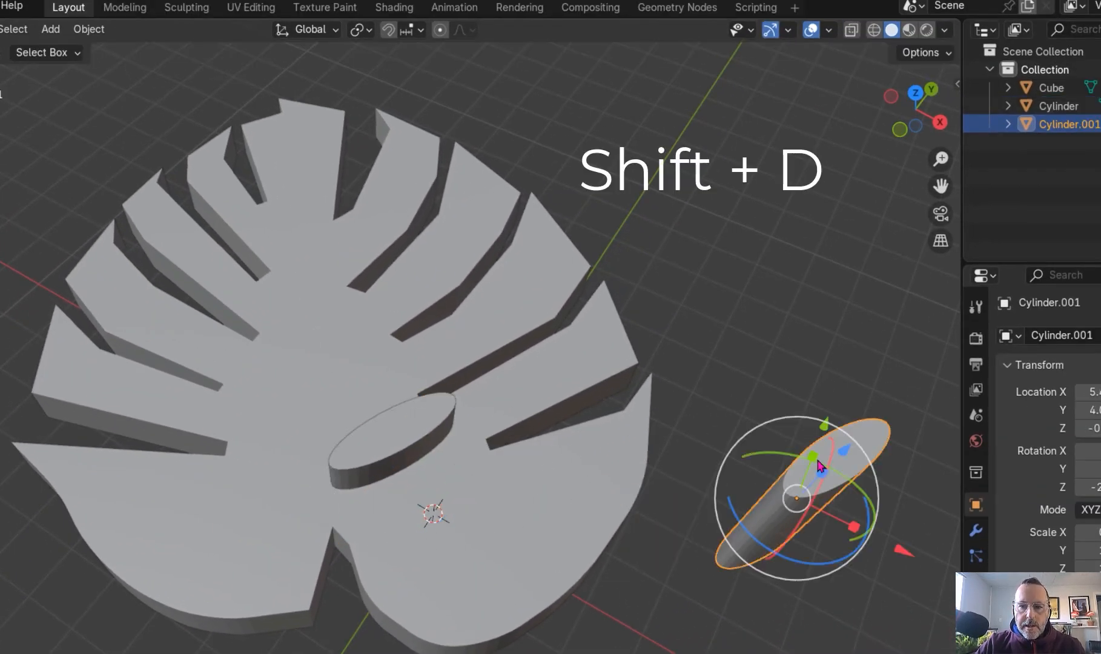
middle_drag(815, 456, 424, 436)
click(390, 424)
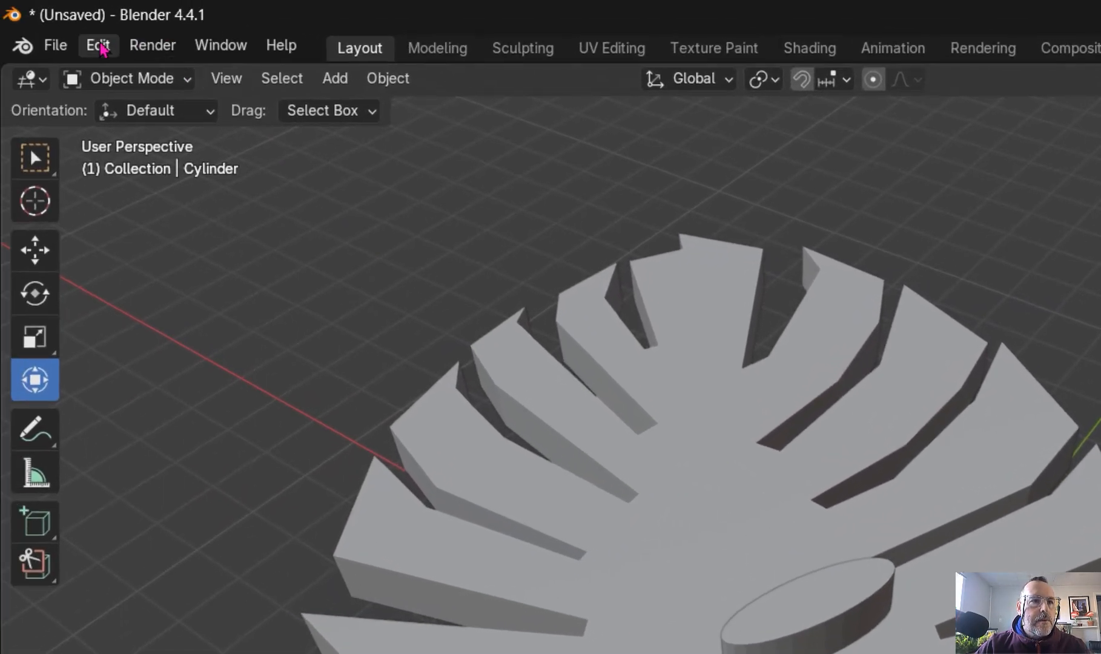
- Search the add-ons in Preferences for "bool" to check that Bool Tool is enabled, and close Preferences
click(100, 46)
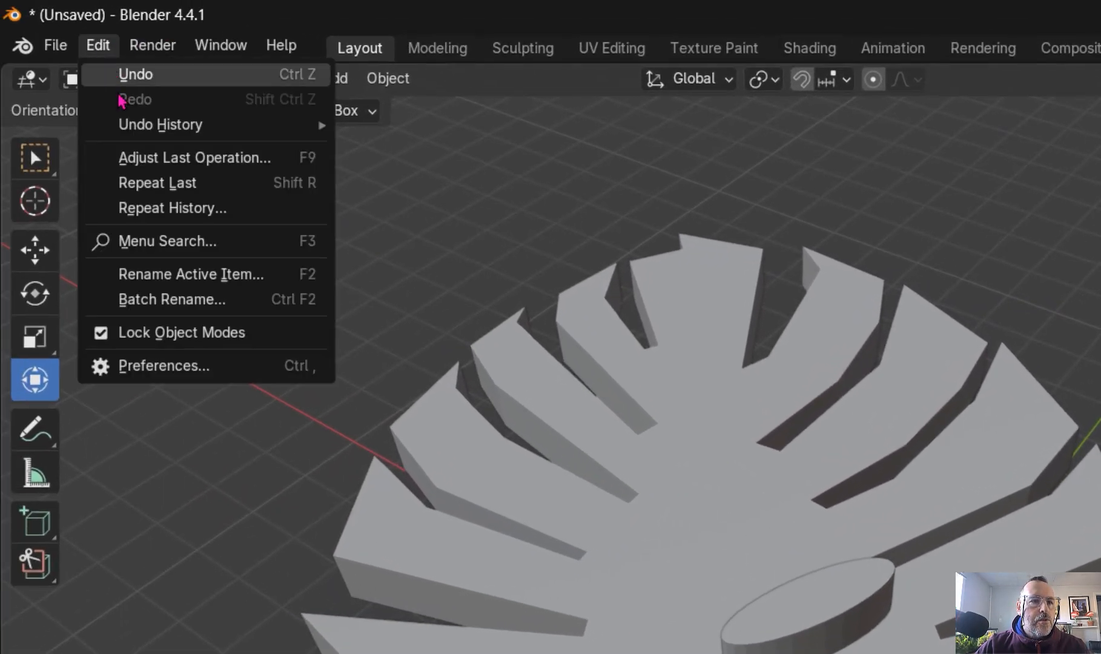
click(149, 368)
click(109, 278)
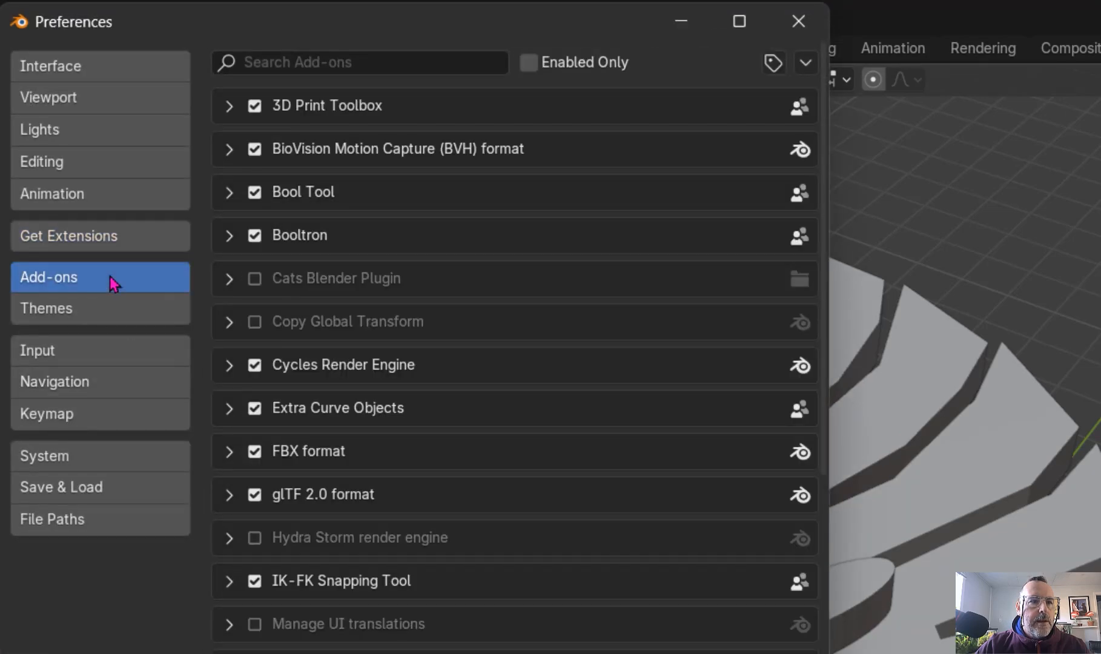
click(398, 61)
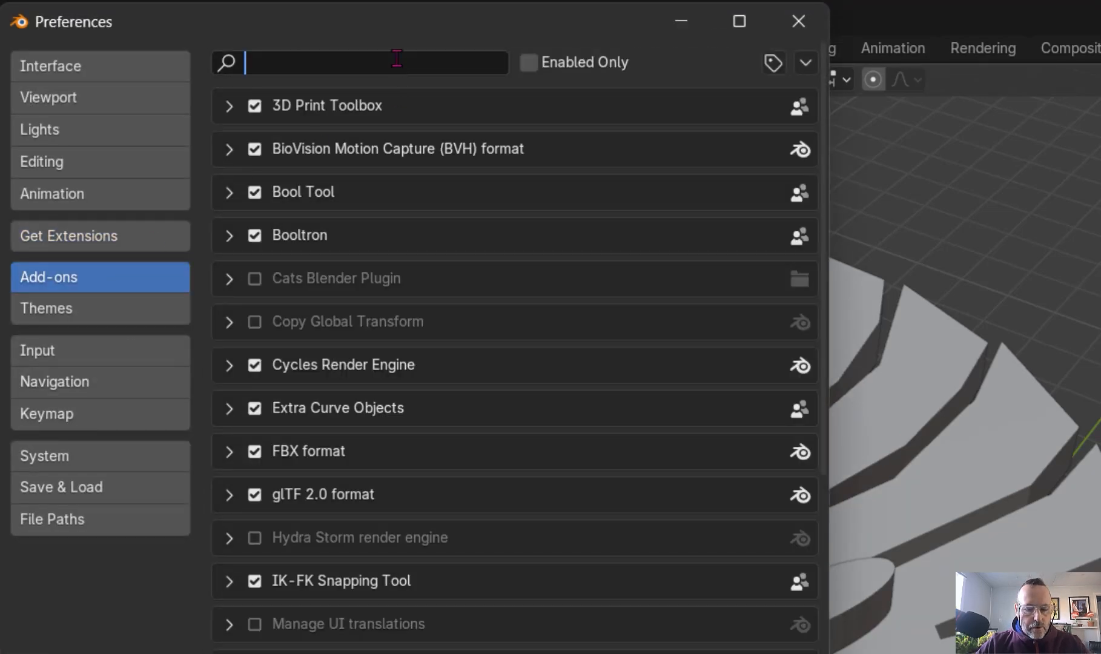
text(bool)
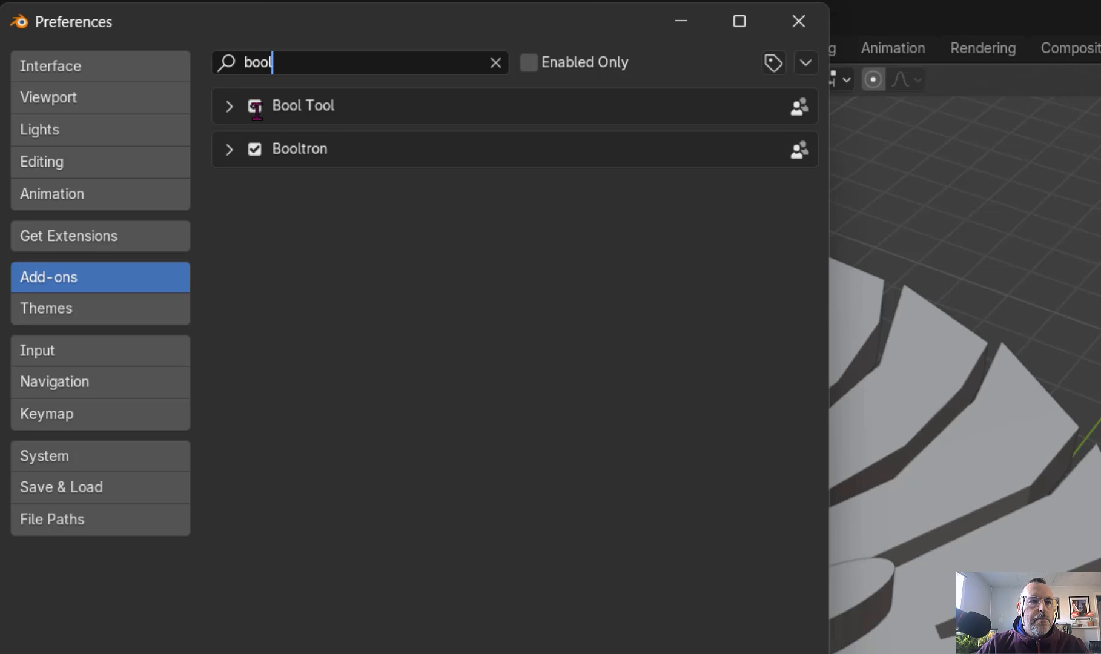
click(798, 21)
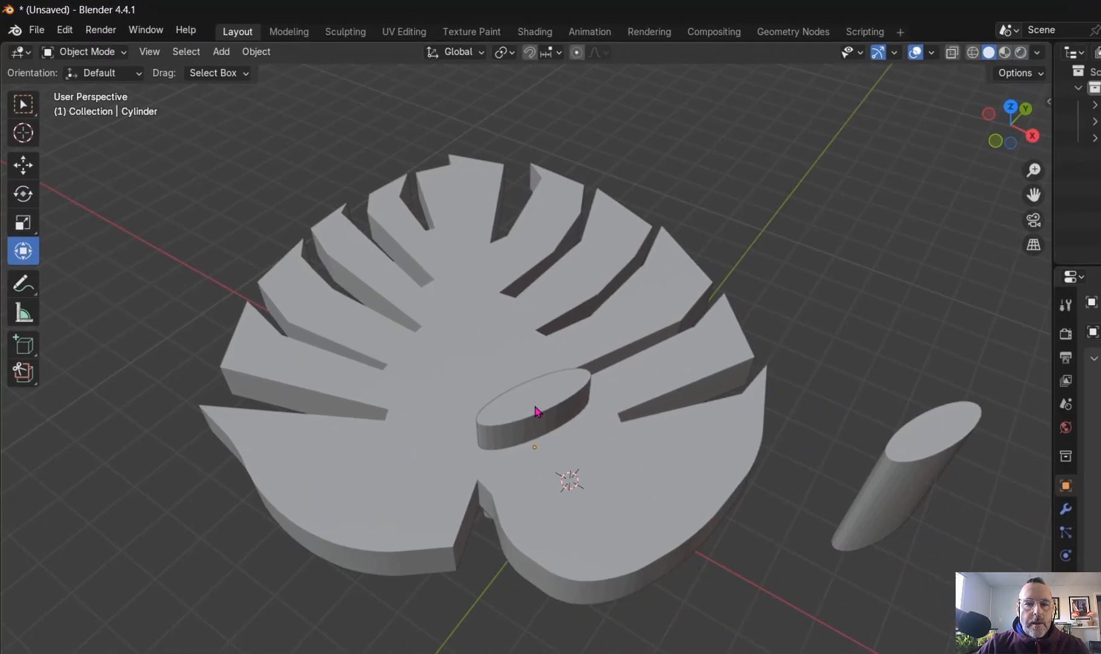
- Cut the oval cylinder out of the leaf with an Auto Boolean Difference, keeping the leaf as the active object
click(624, 482)
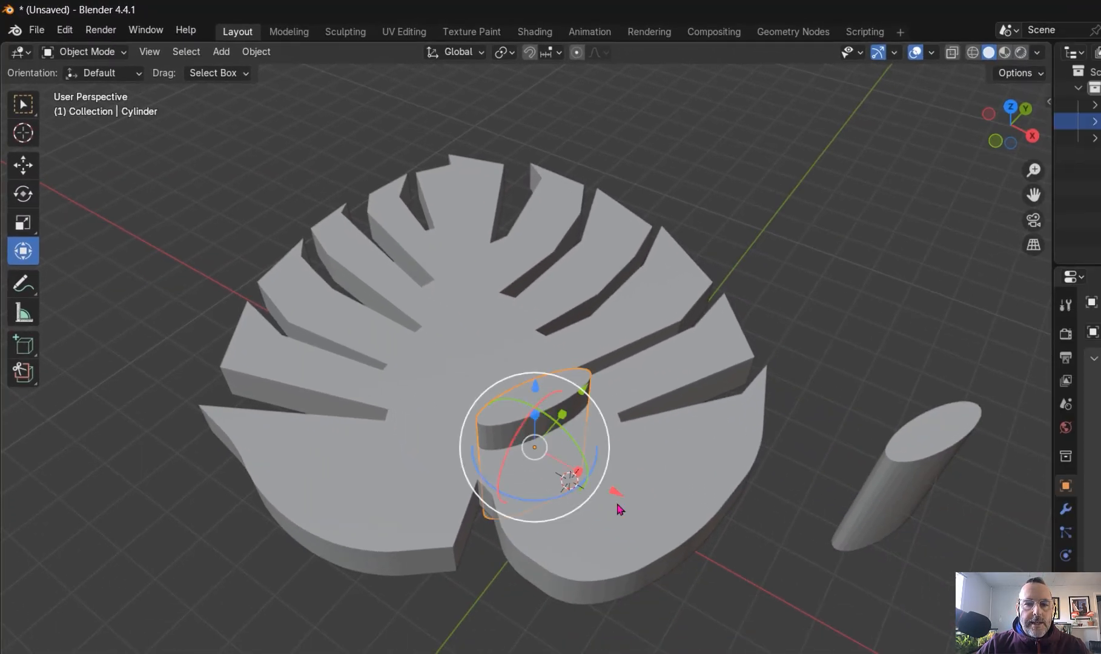
shift+click(655, 487)
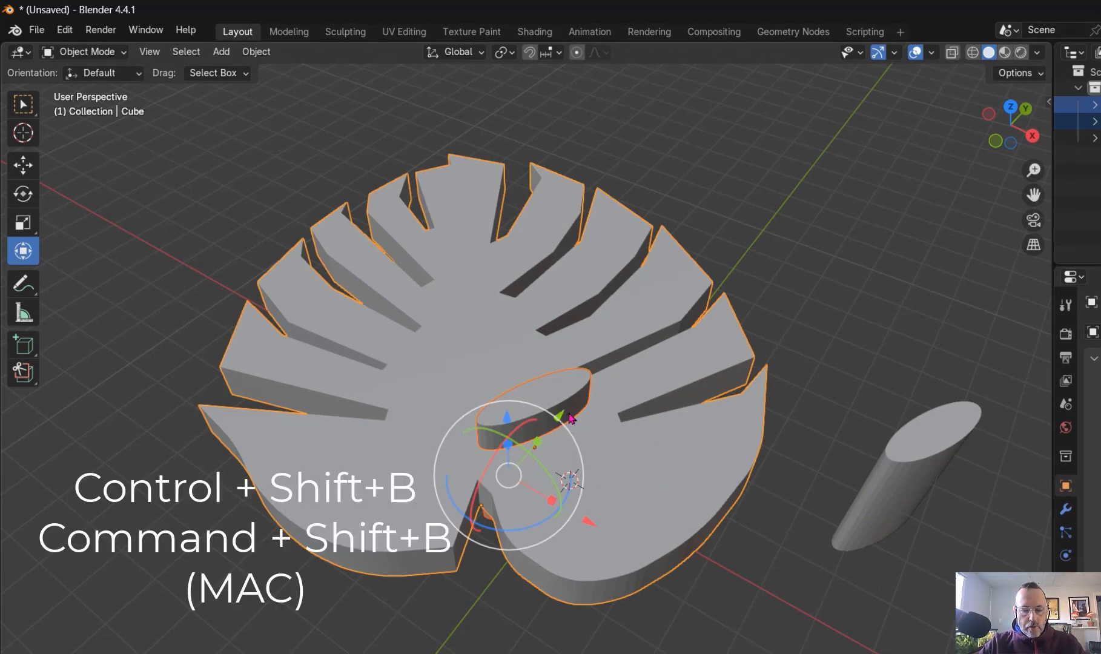
key(ctrl+shift+b)
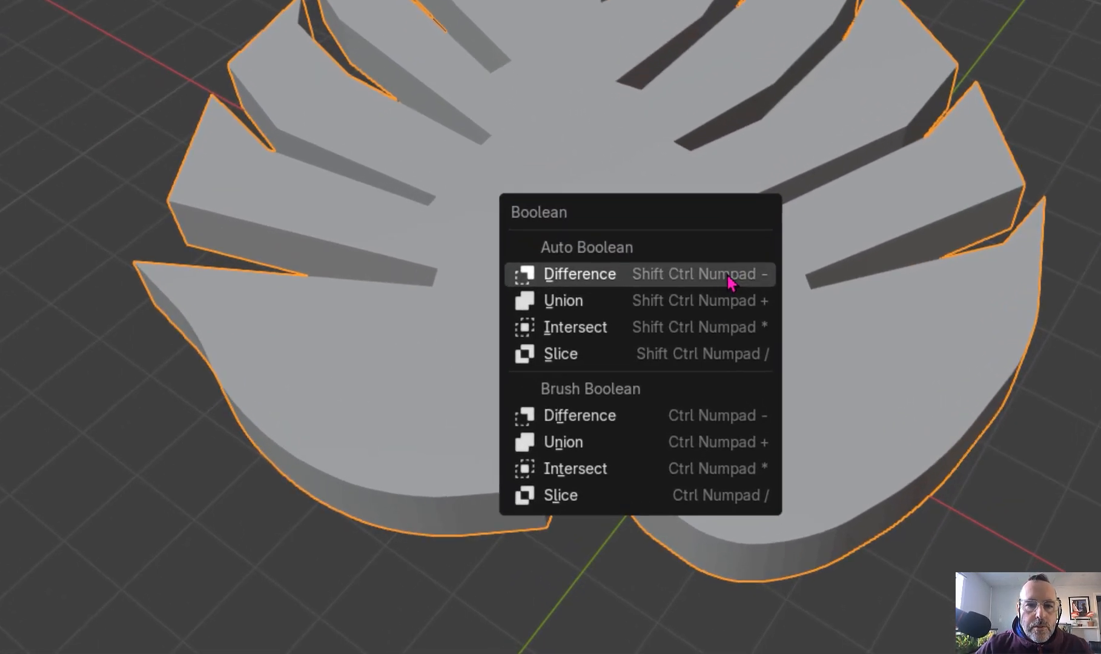
click(730, 282)
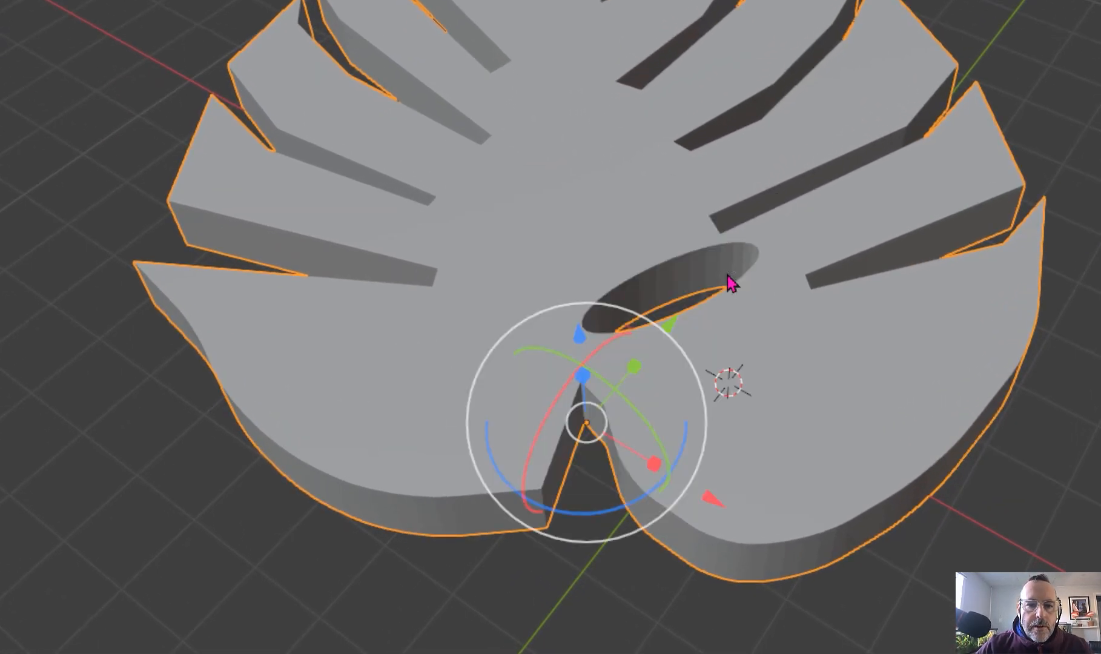
middle_drag(757, 301, 833, 391)
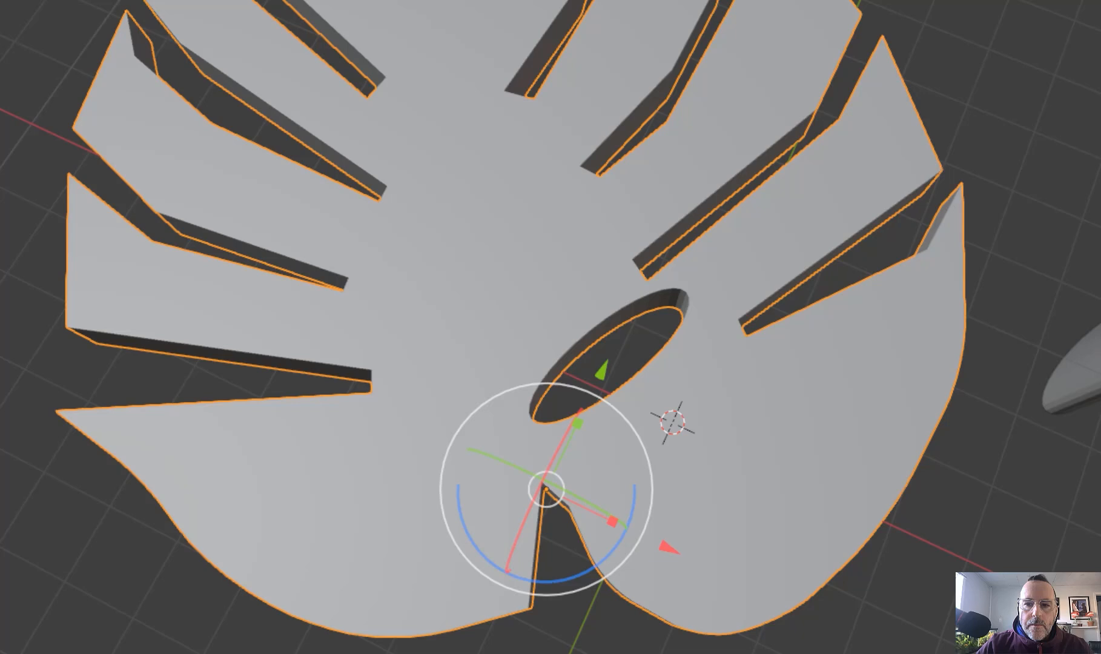
- Shrink the duplicate oval cylinder, move it along X onto the leaf, and stretch it in Z through the leaf's thickness
click(858, 428)
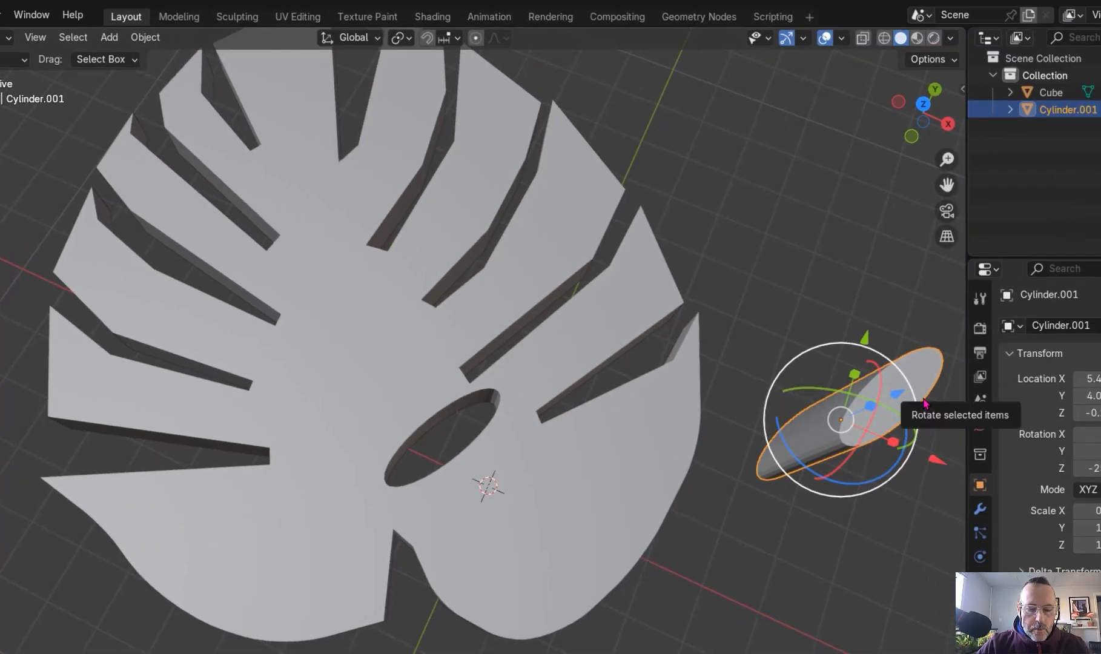
key(s)
click(897, 416)
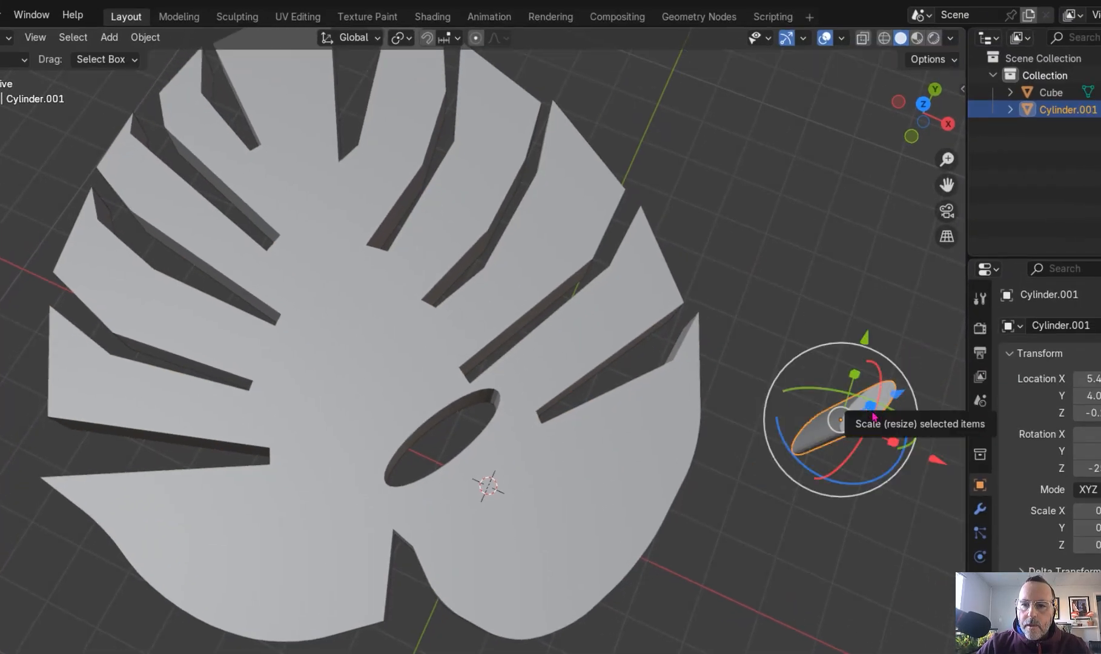
drag(941, 462, 661, 418)
middle_drag(666, 464, 588, 387)
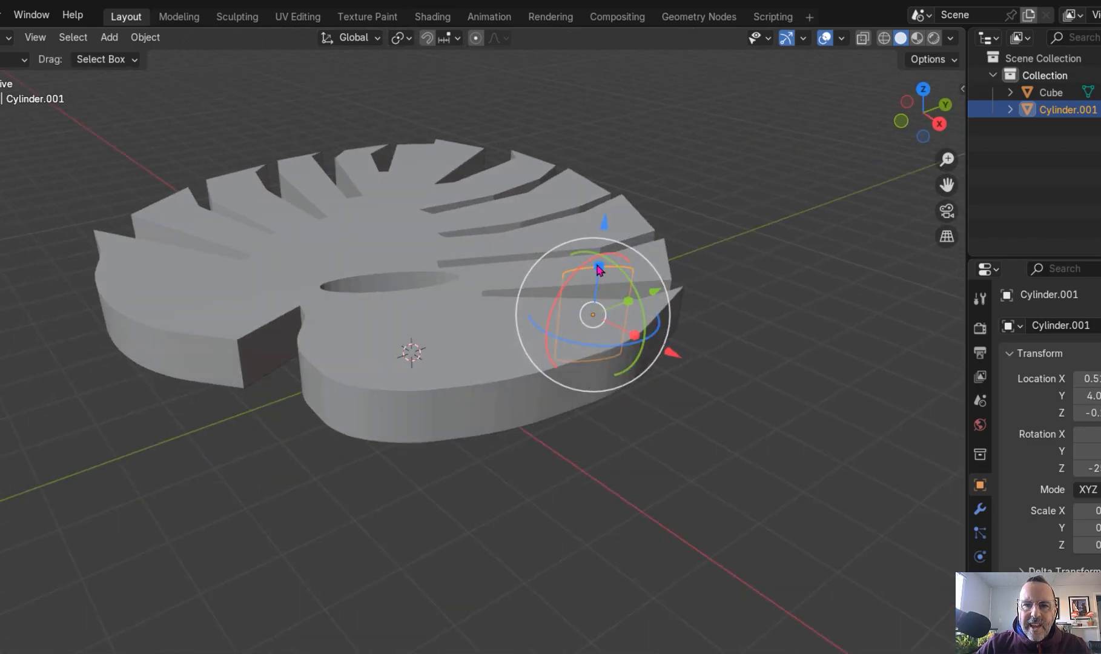
drag(598, 269, 618, 233)
- Move the small oval cylinder along Y and X onto the lobe between the two lowest right-hand slits
middle_drag(757, 458, 720, 503)
drag(676, 289, 613, 335)
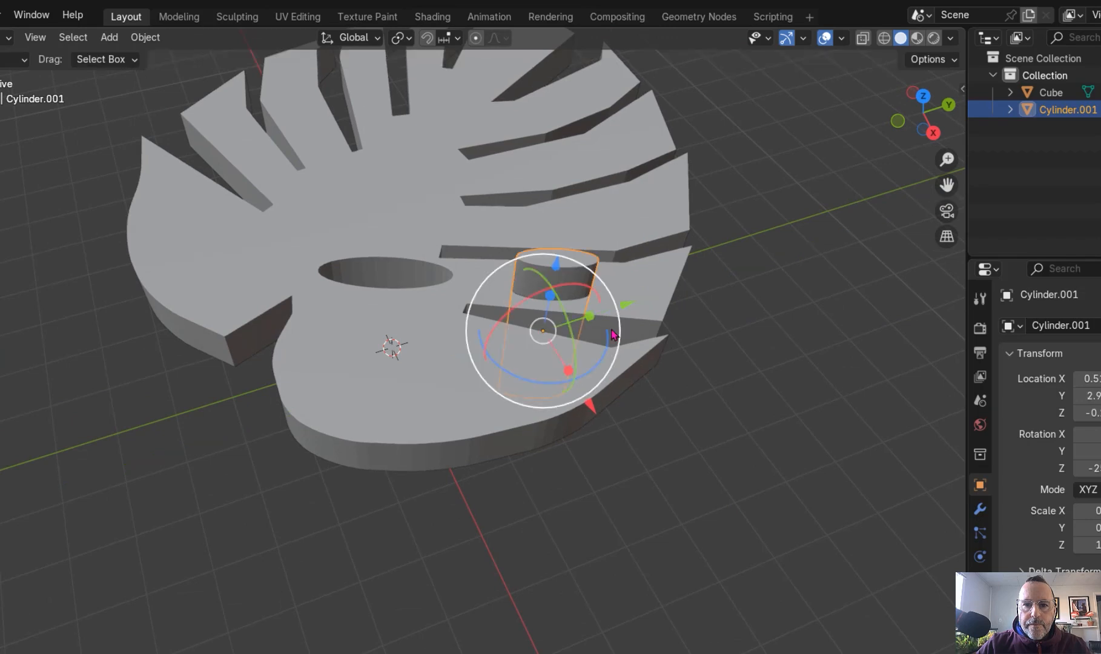
drag(587, 403, 579, 393)
drag(619, 294, 612, 296)
middle_drag(492, 444, 592, 436)
- Cut the small oval cylinder out of the leaf with an Auto Boolean Difference, keeping the leaf as the active object
shift+click(592, 436)
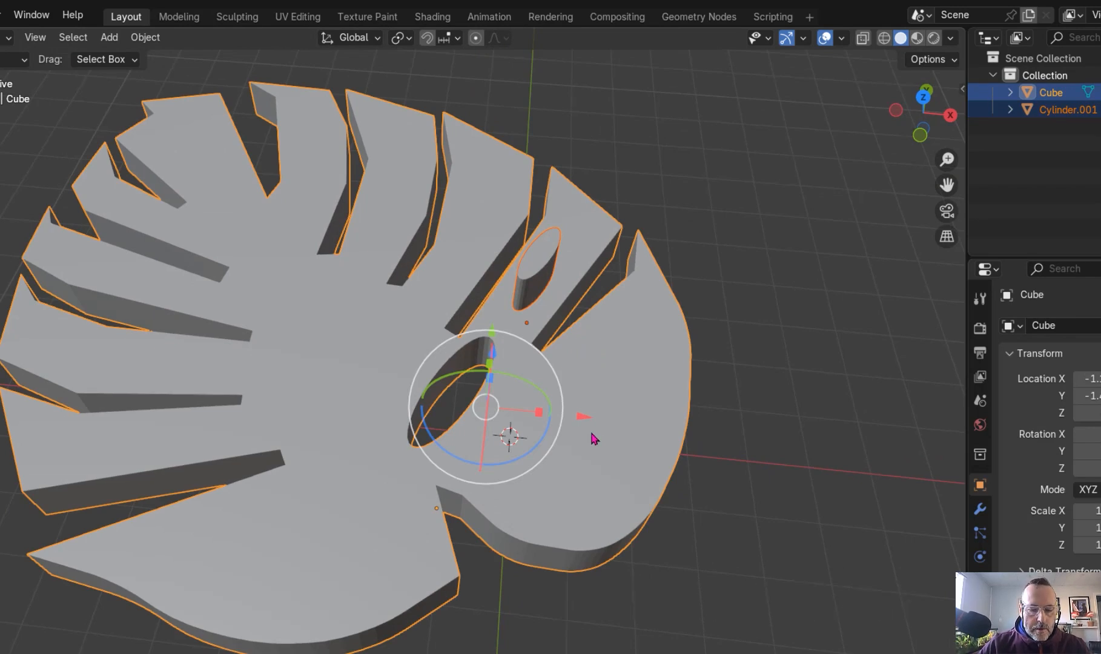
key(ctrl+shift+b)
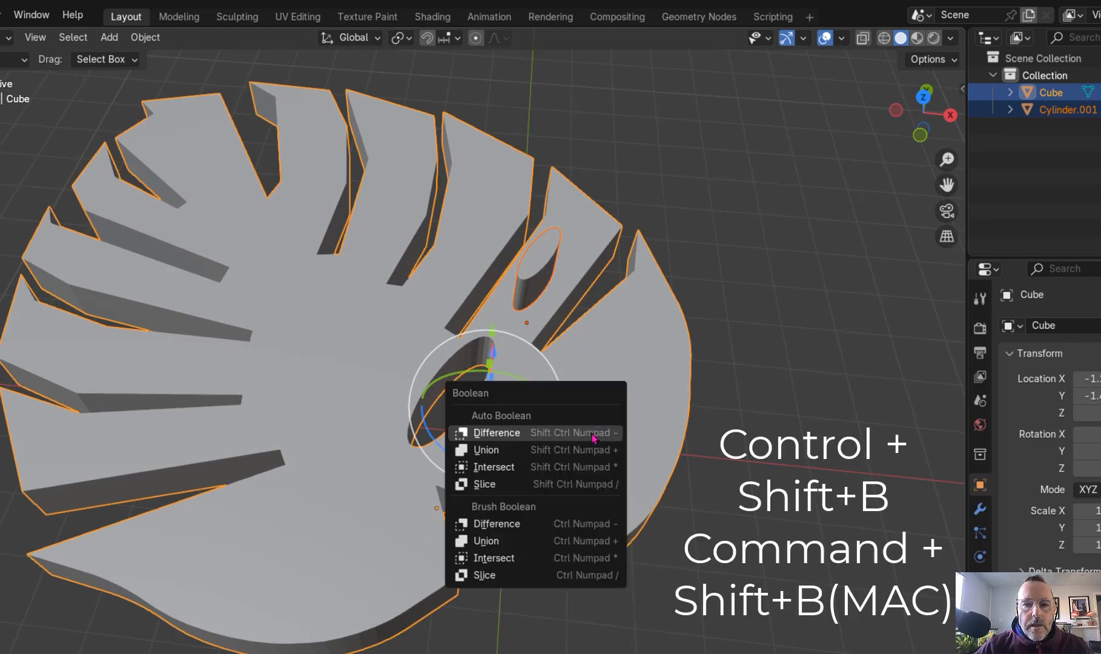
click(569, 433)
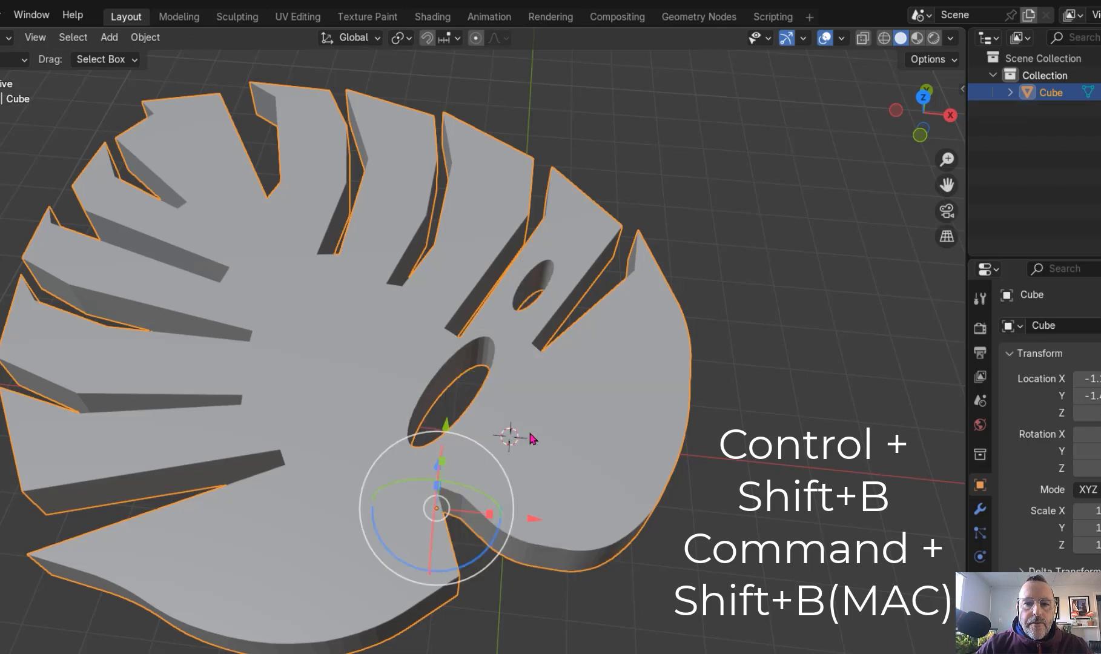
- Export the finished leaf as an STL file
scroll(735, 559, down, 5)
middle_drag(735, 558, 696, 536)
scroll(695, 535, down, 3)
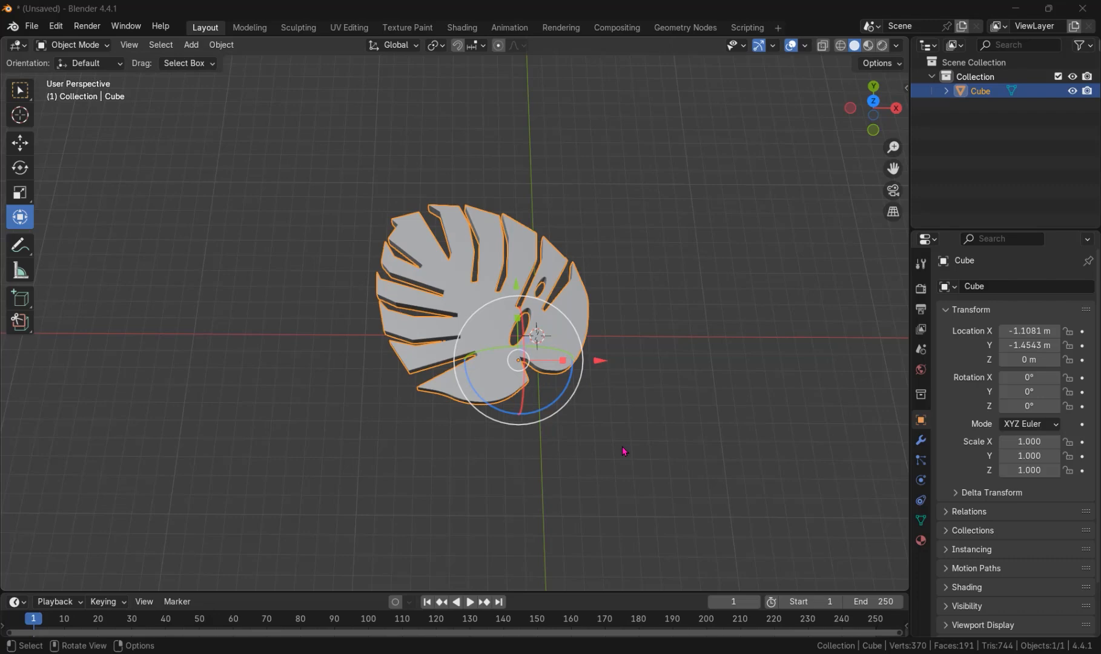
shift+middle_drag(638, 478, 682, 548)
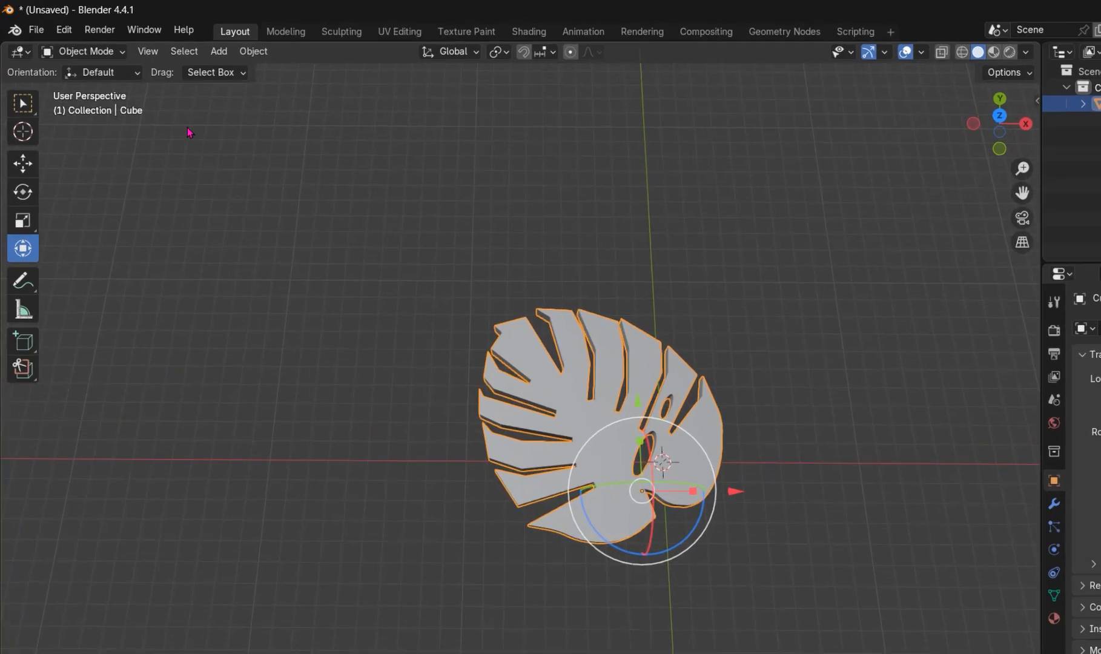
click(37, 33)
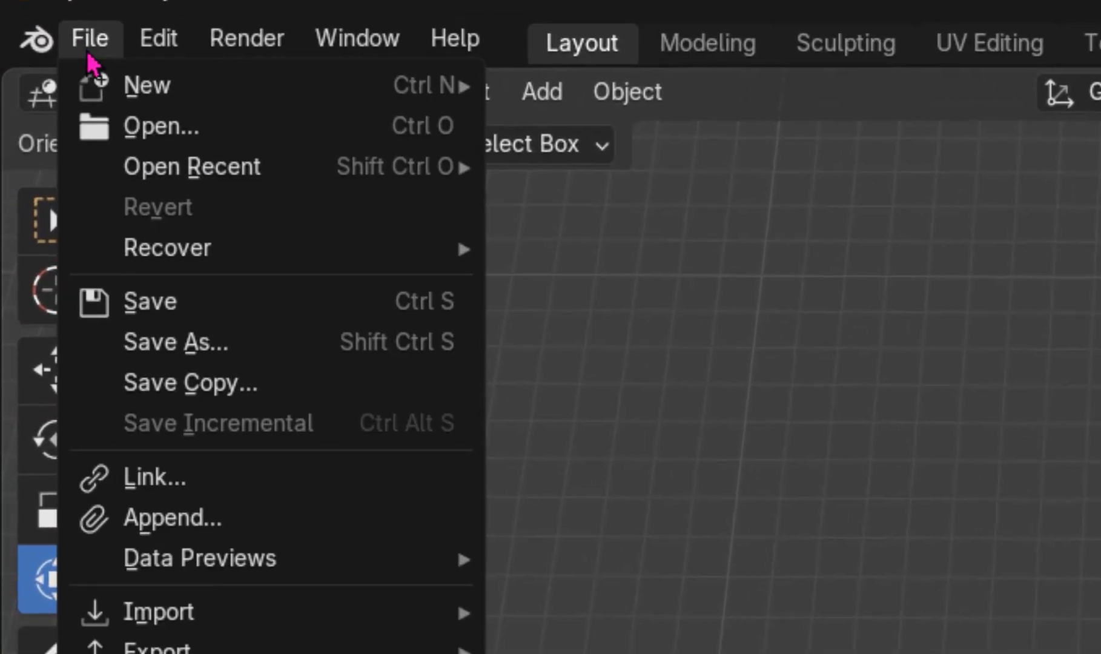
mouse_move(206, 387)
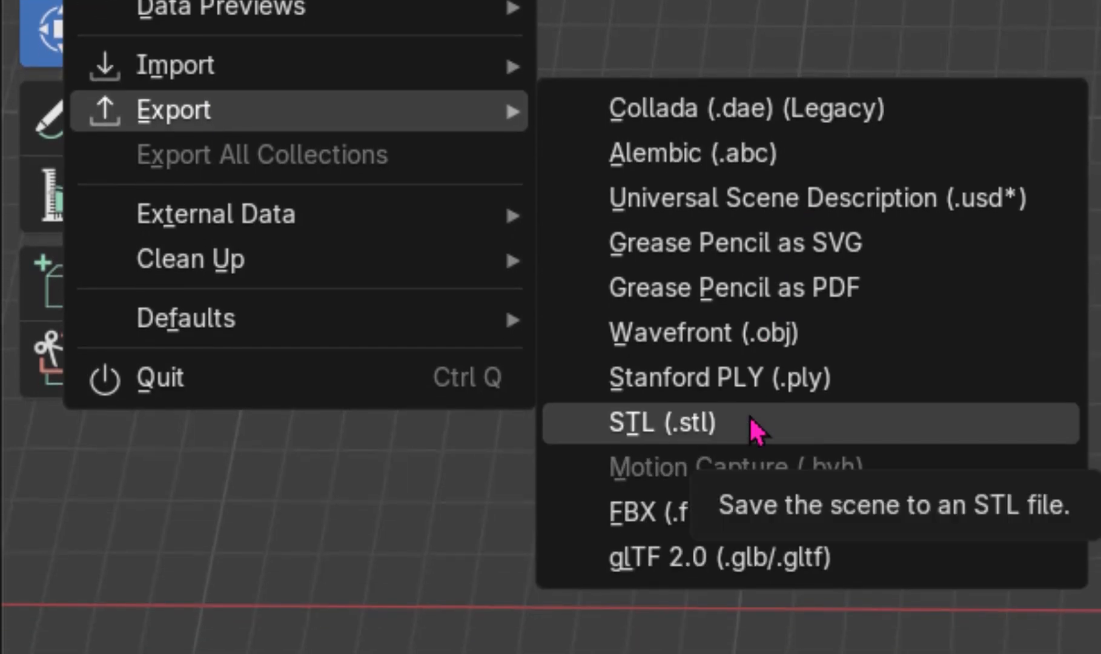
click(754, 427)
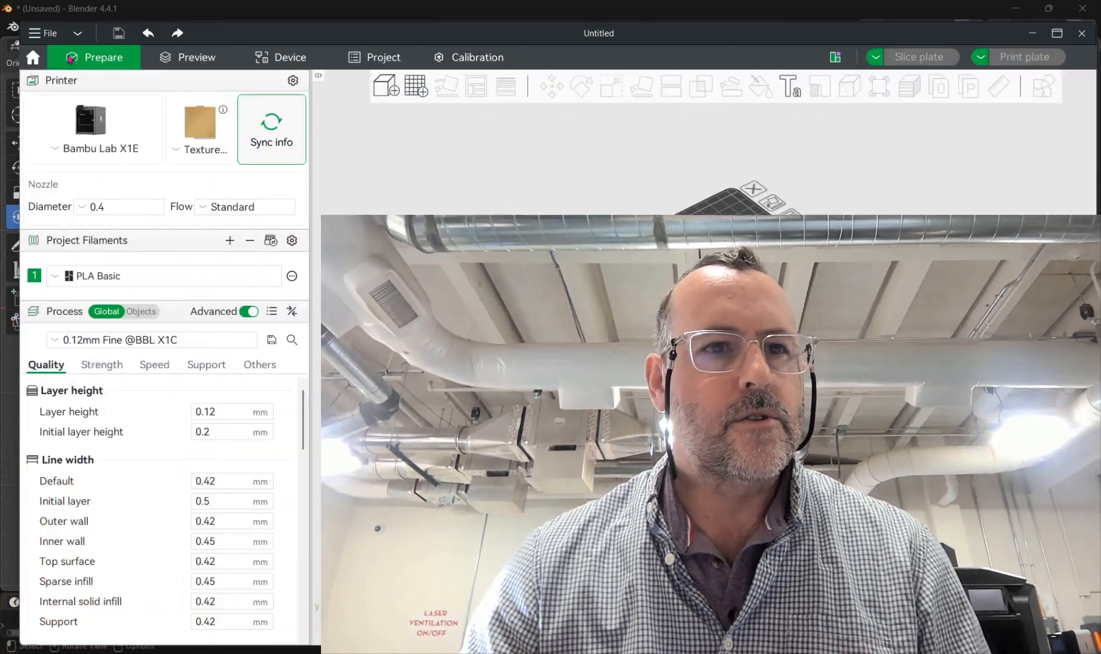
- Switch to Bambu Studio and import the Leaf_Monstera file from the Leaf folder inside CHESS BOARD
click(41, 37)
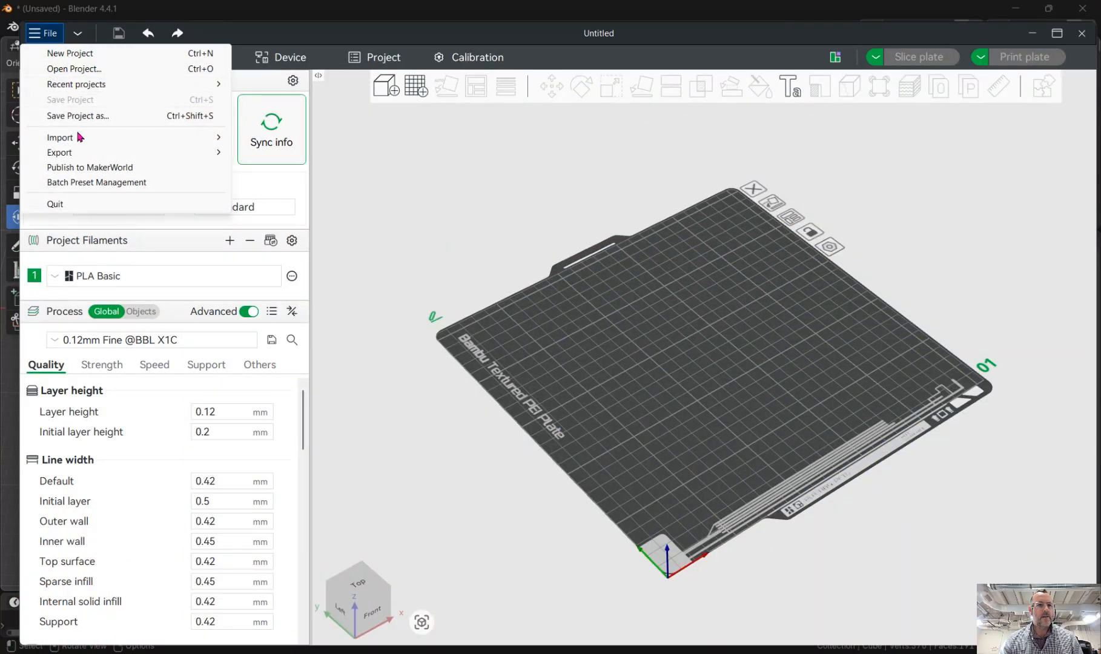
mouse_move(185, 140)
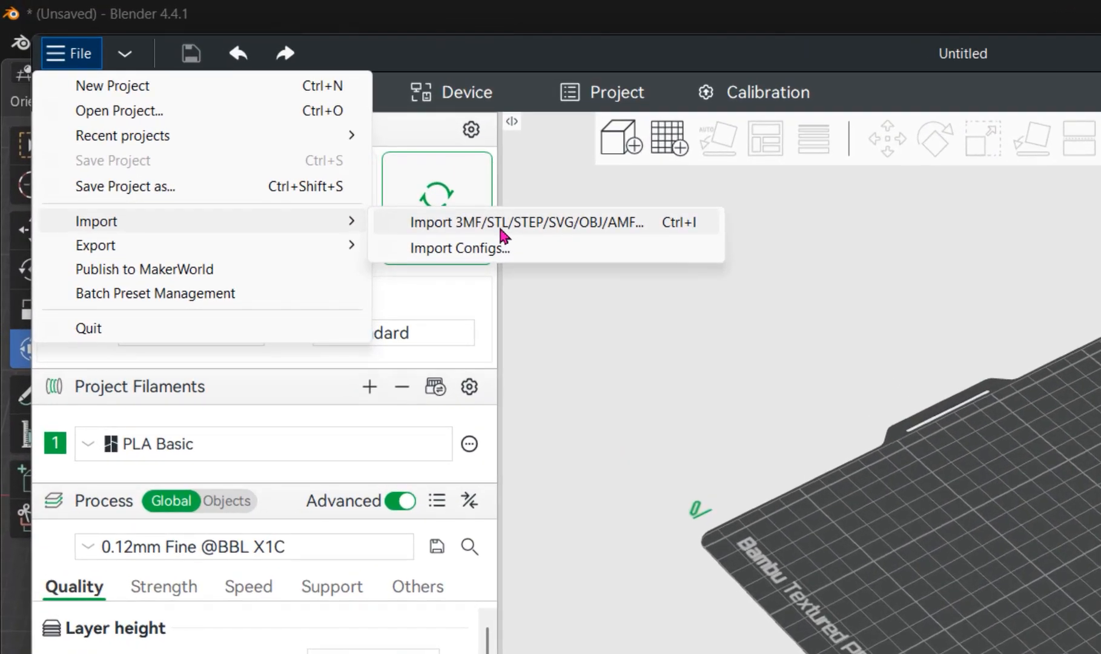
click(501, 235)
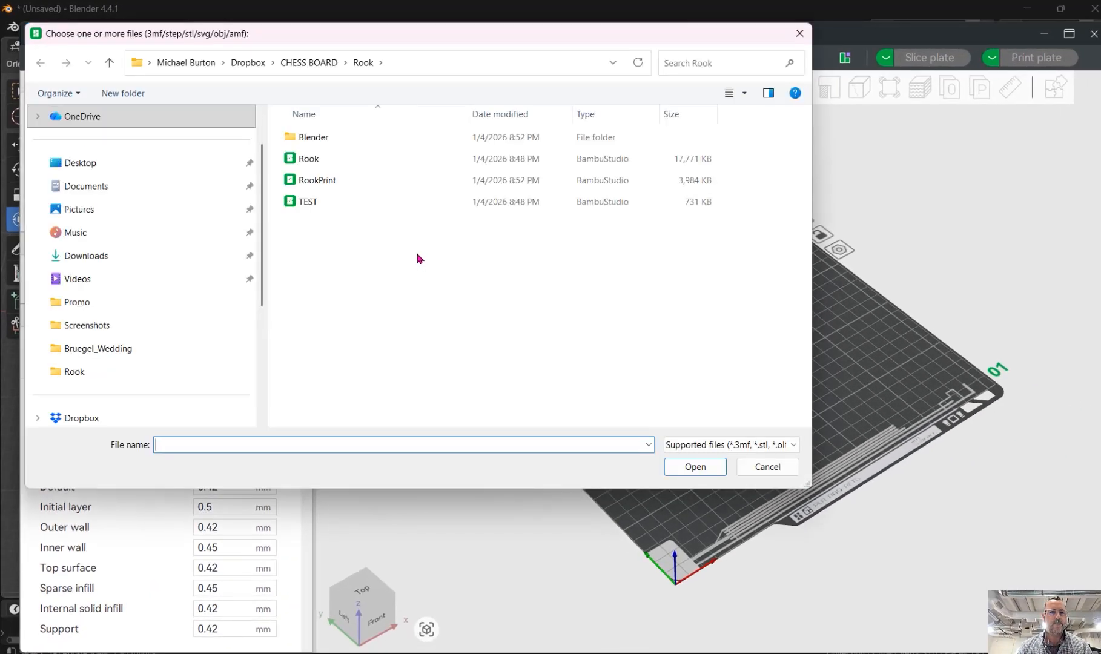
click(337, 64)
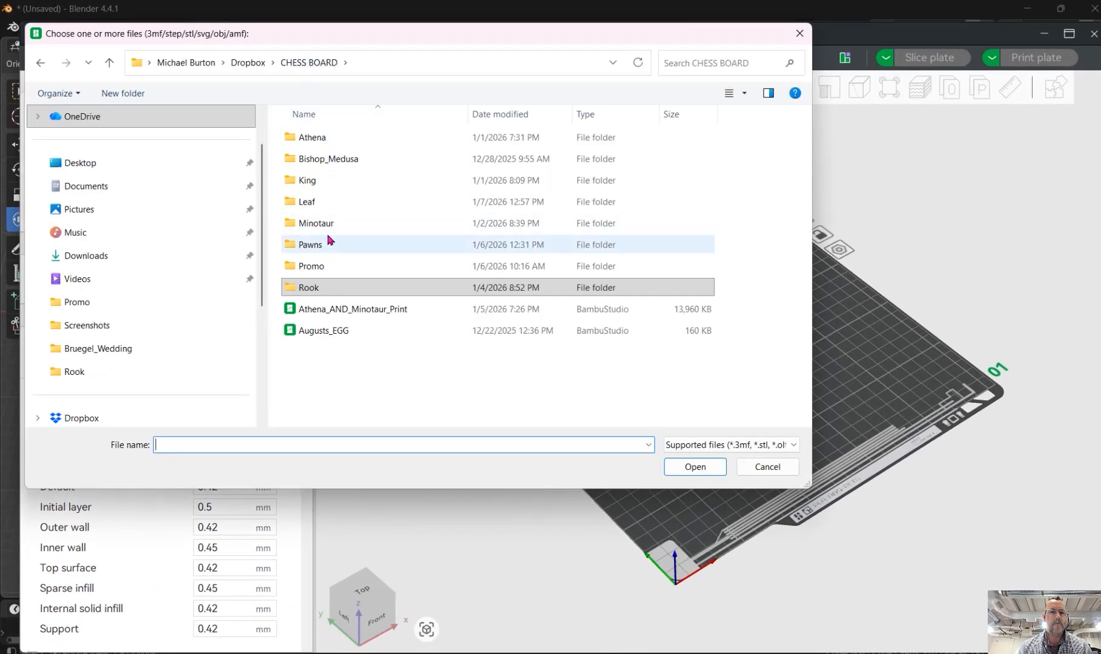
double_click(325, 205)
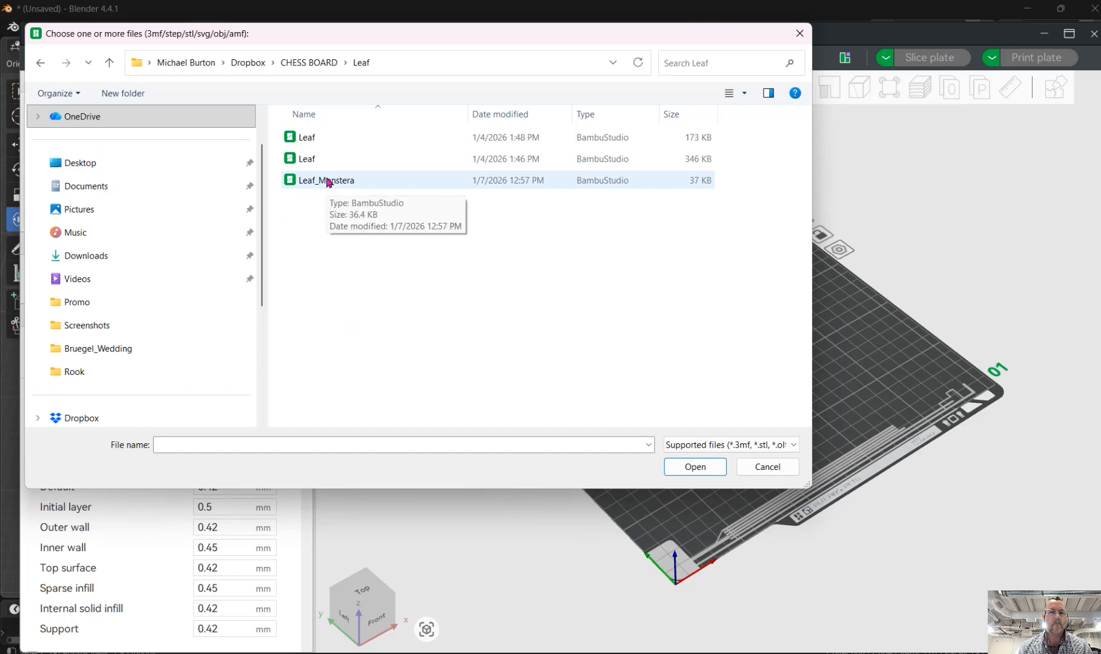
double_click(327, 180)
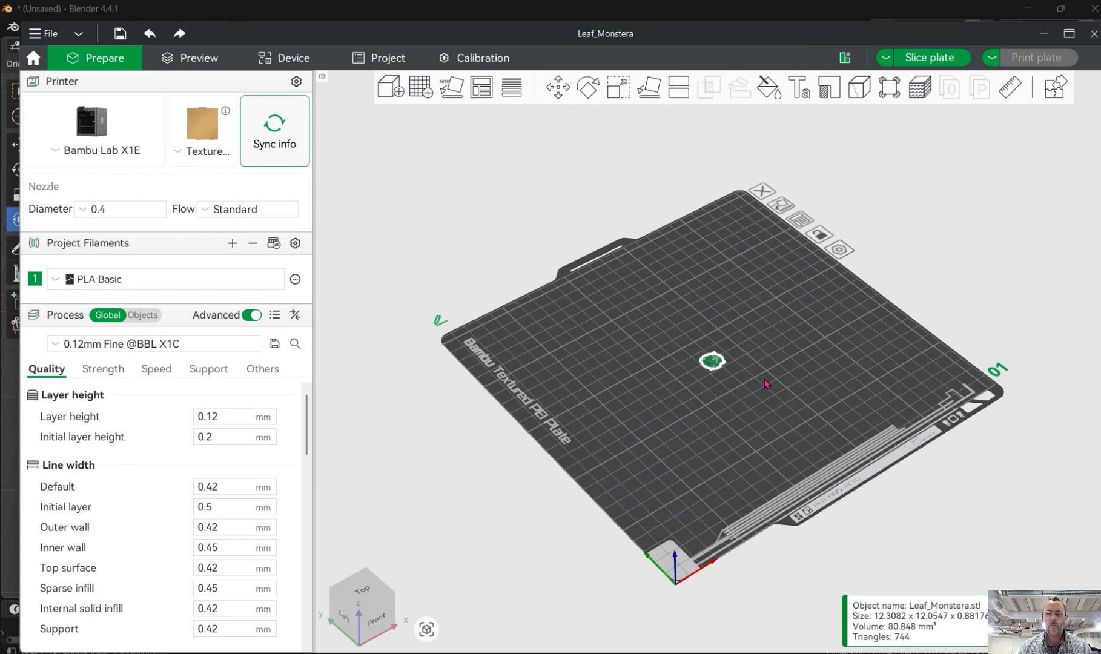
- Scale the imported leaf uniformly to an X size of 55 mm
drag(764, 381, 739, 384)
scroll(720, 377, up, 14)
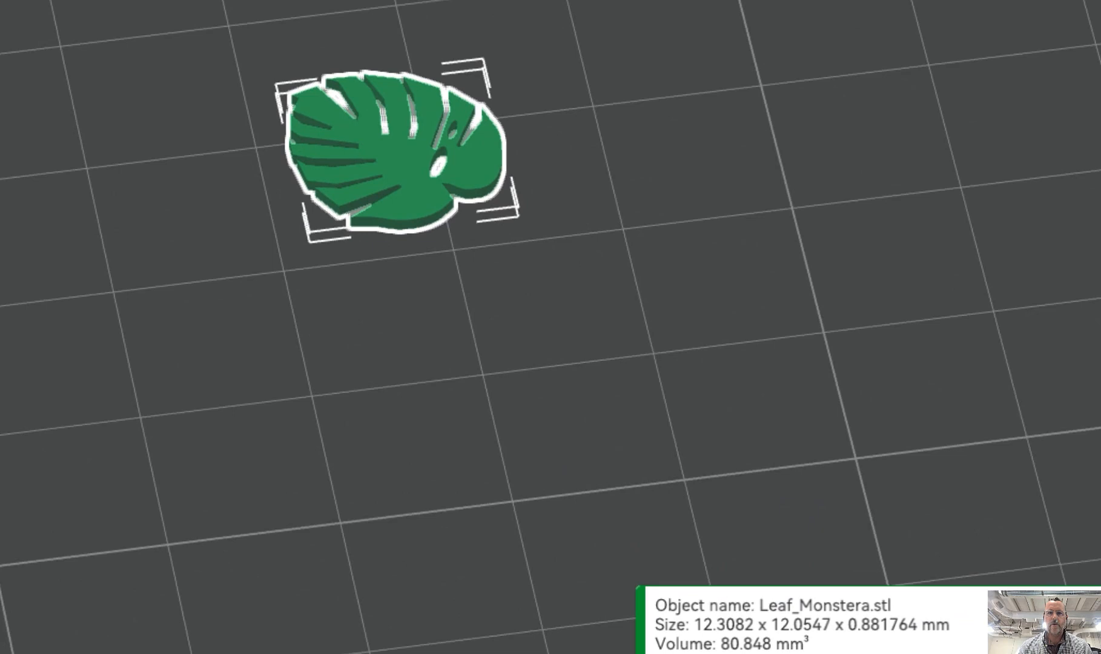
click(362, 118)
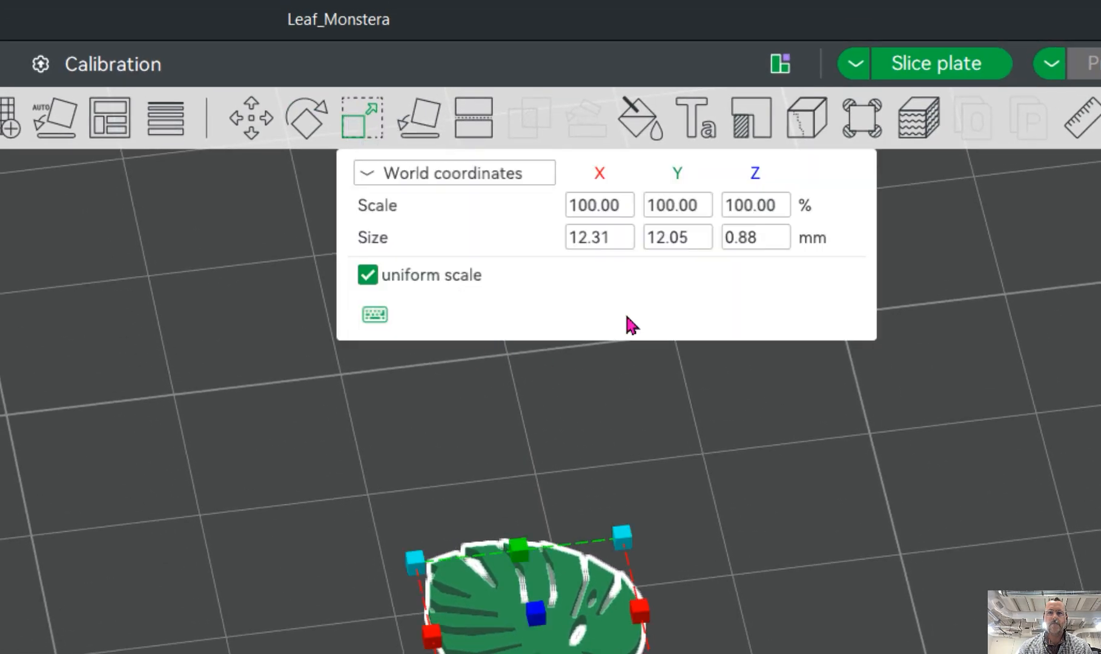
click(623, 245)
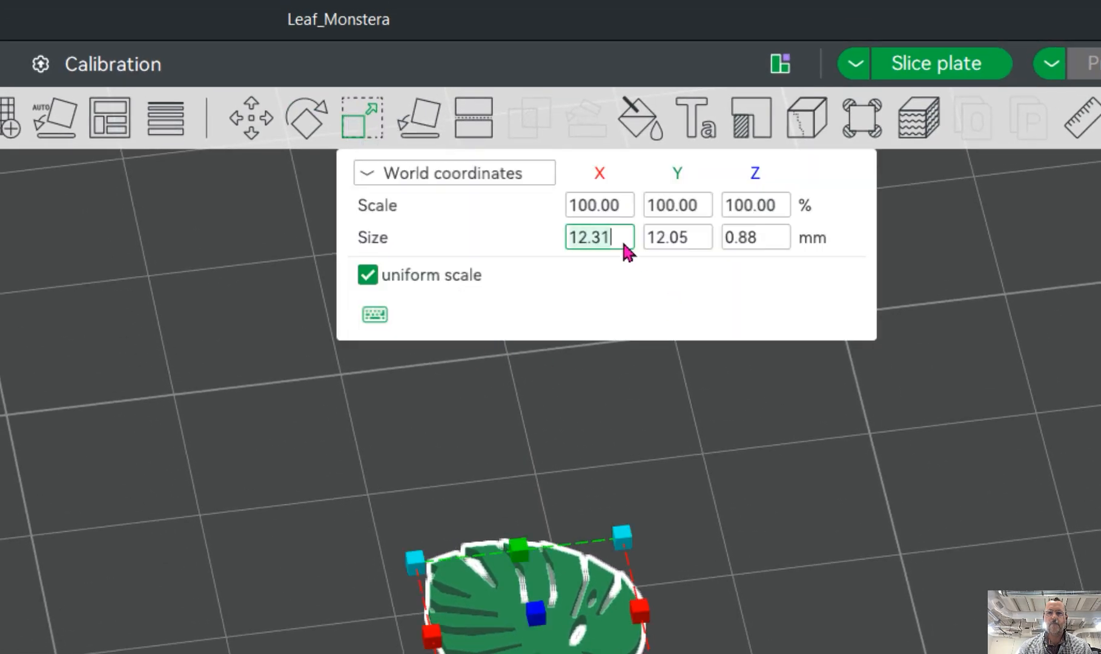
key(BackSpace)
key(BackSpace)
key(BackSpace)
key(BackSpace)
key(BackSpace)
text(55)
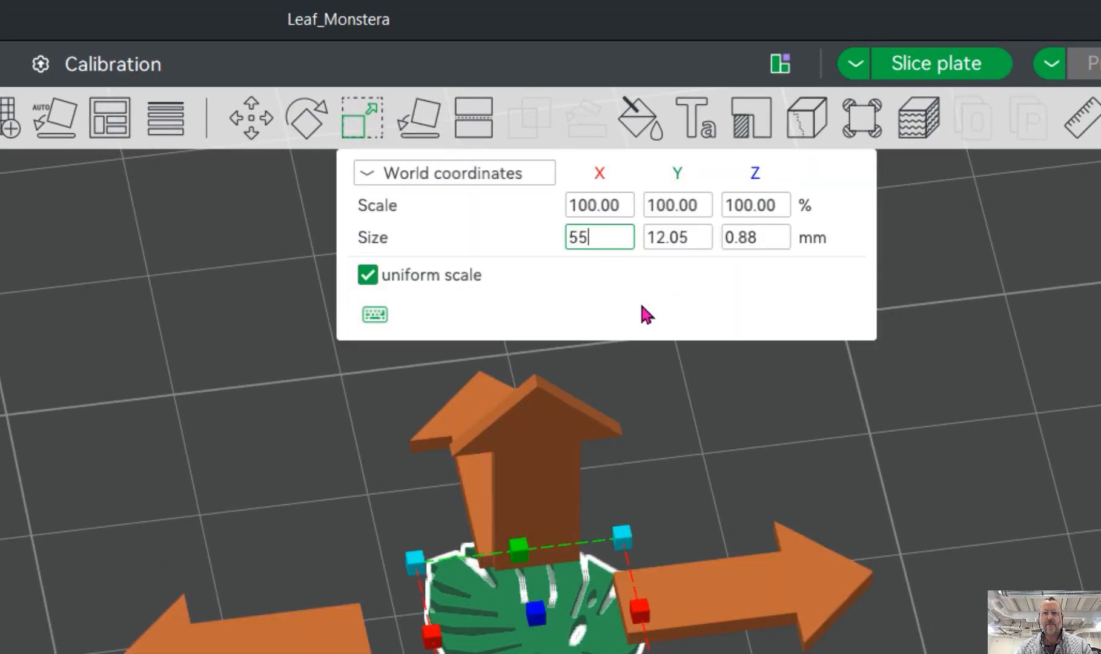
key(Return)
scroll(642, 472, down, 12)
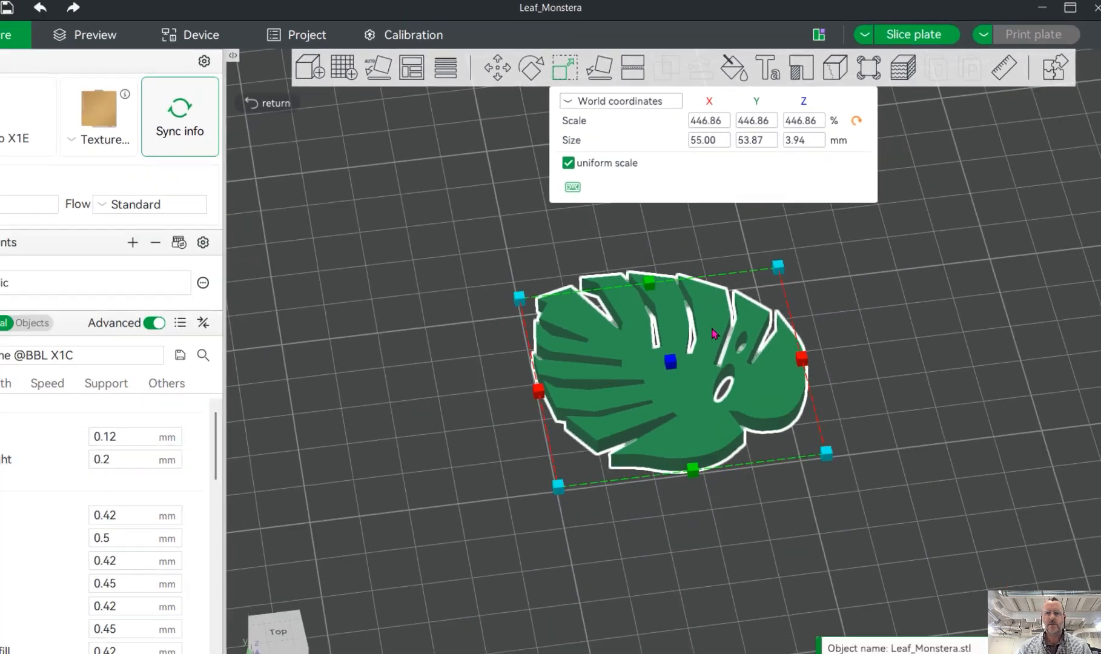
- Examine the colour painting options for the leaf with the Fill tool type, and return to the Move tool
scroll(561, 650, up, 2)
middle_drag(701, 367, 680, 422)
drag(679, 427, 688, 432)
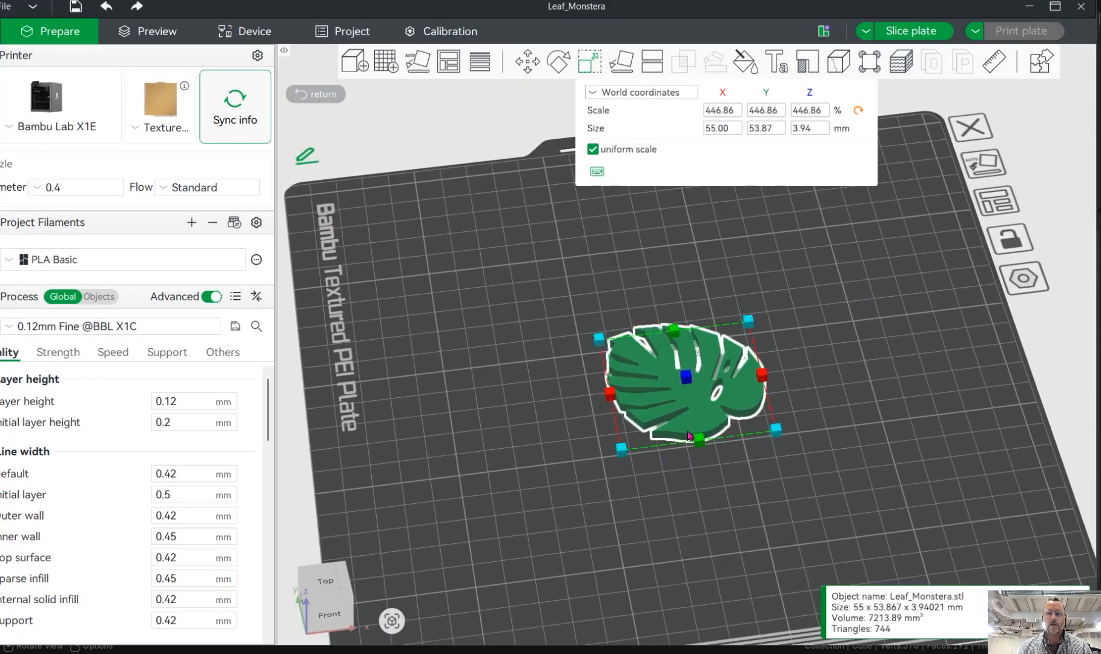
drag(674, 503, 695, 500)
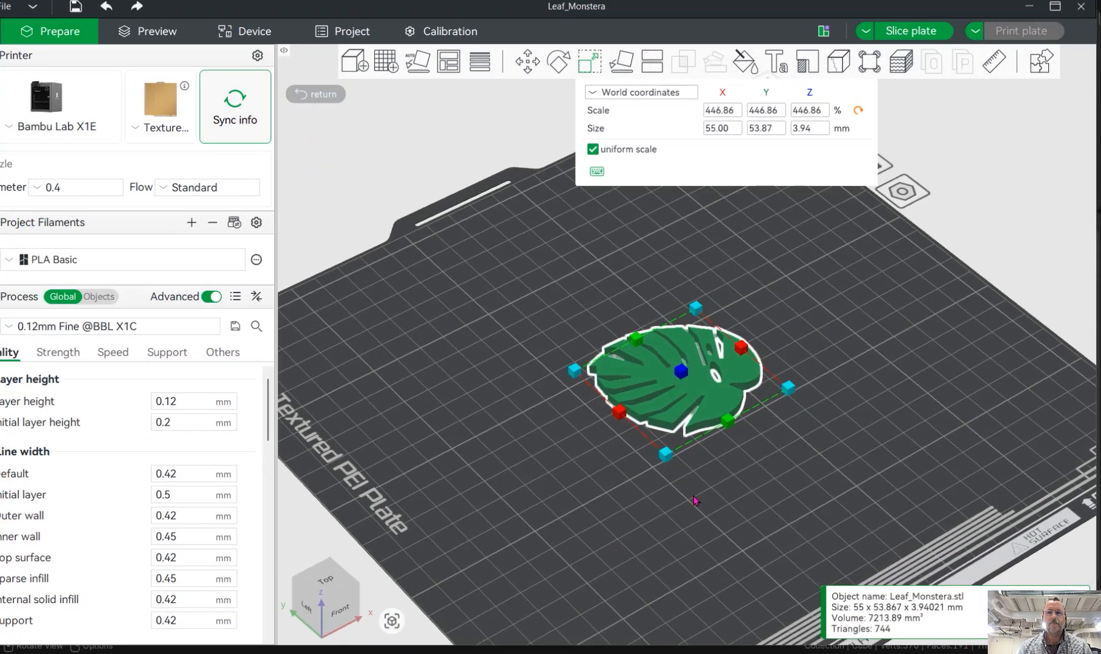
click(745, 61)
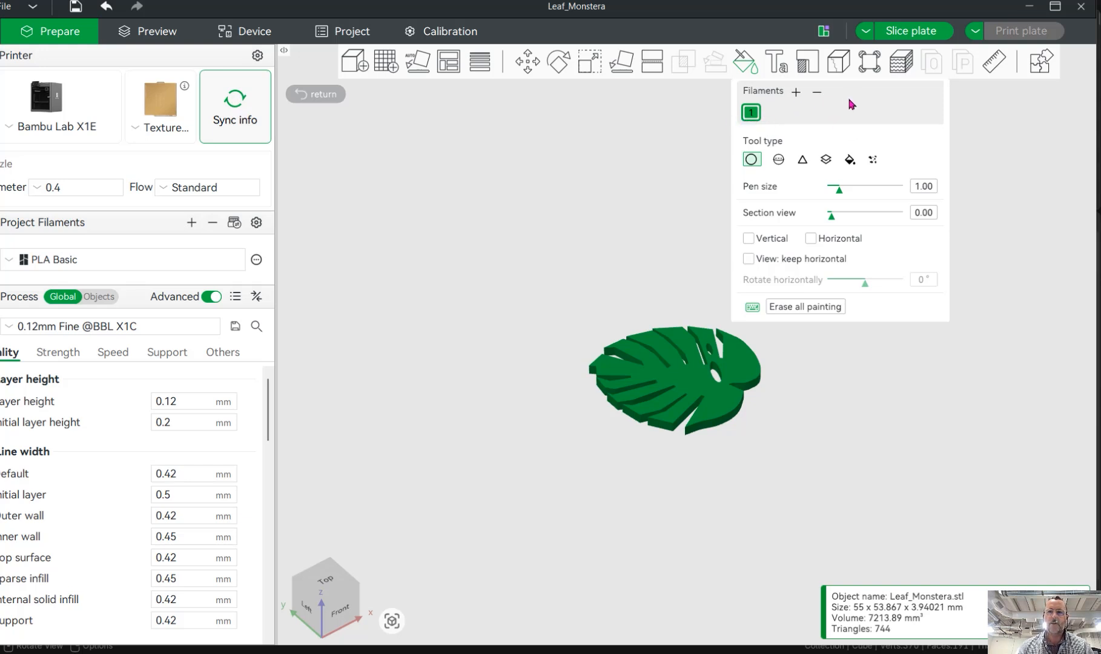
click(850, 159)
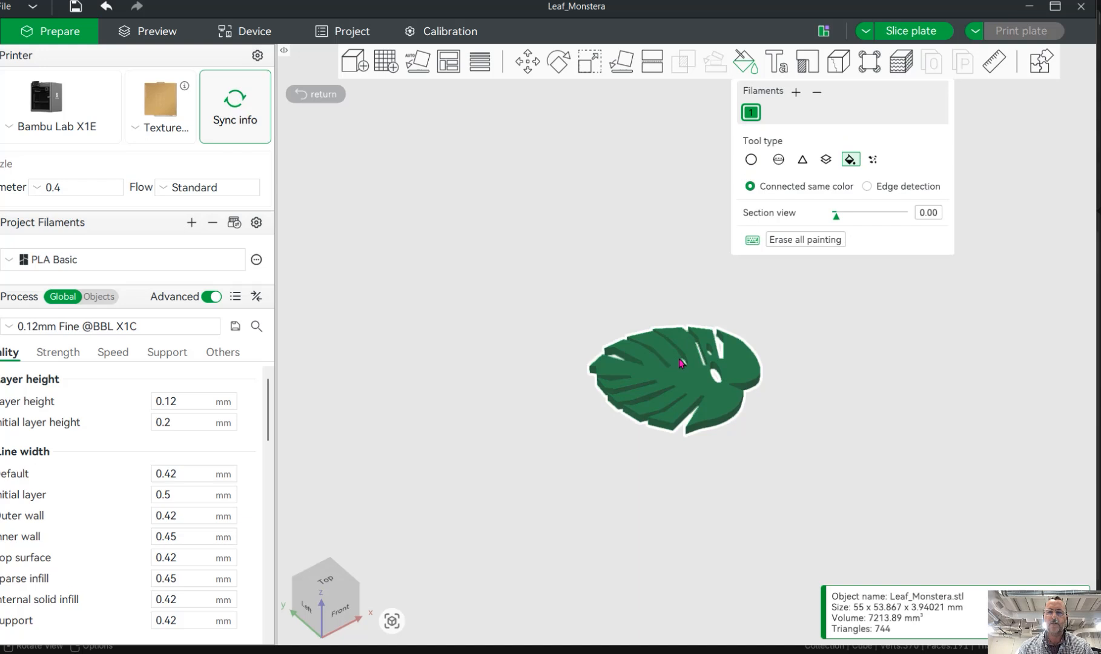
click(528, 61)
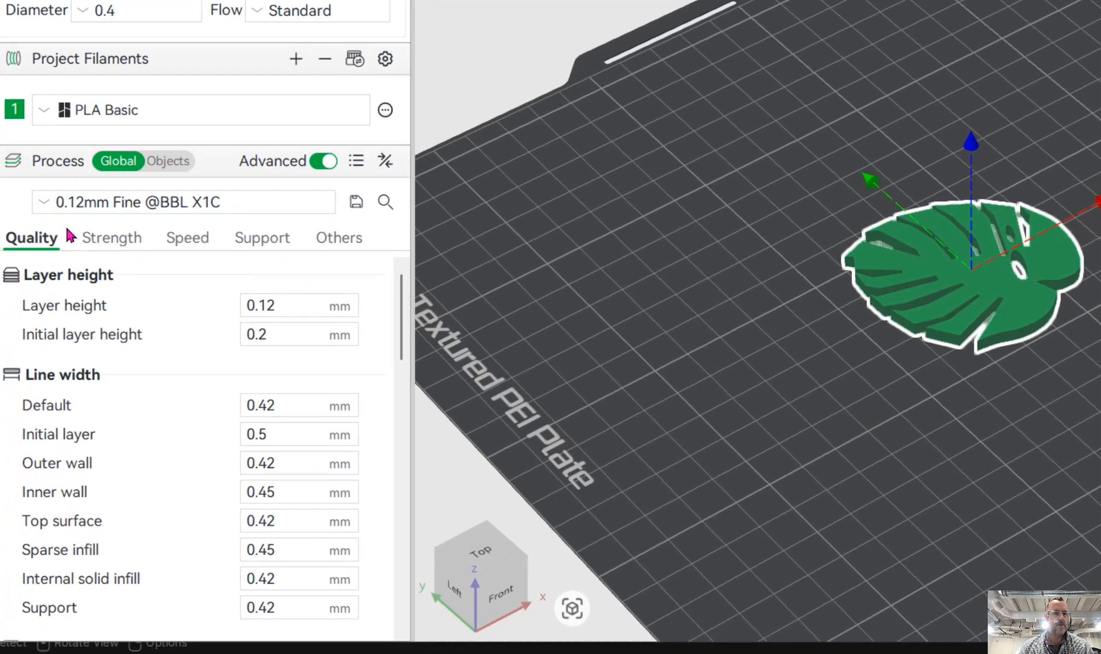
click(206, 202)
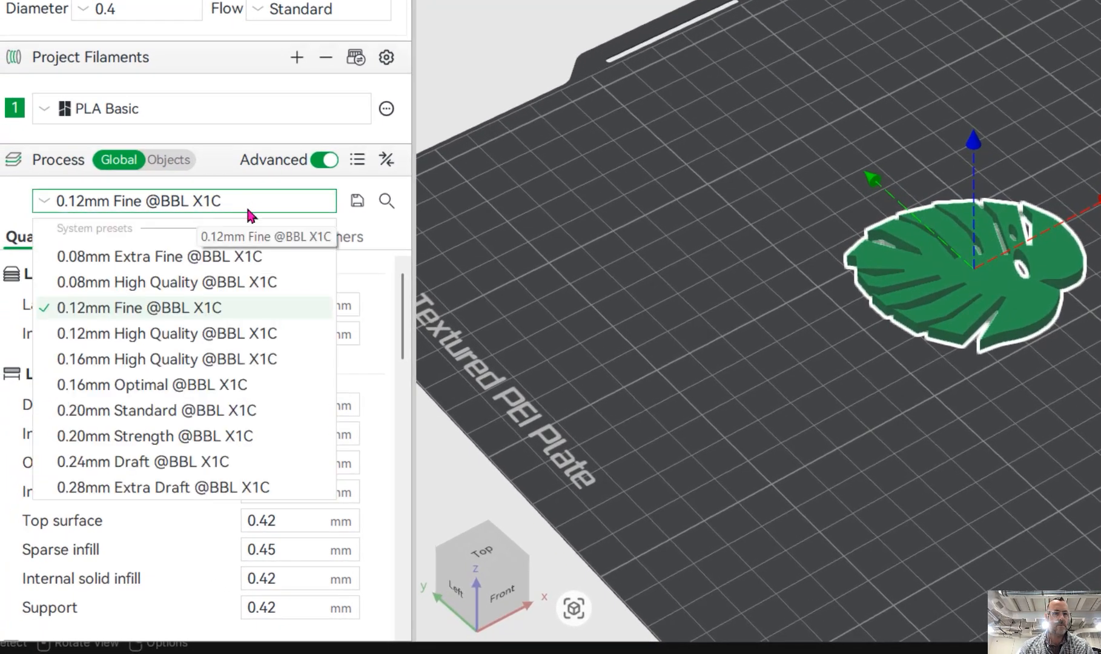
click(211, 334)
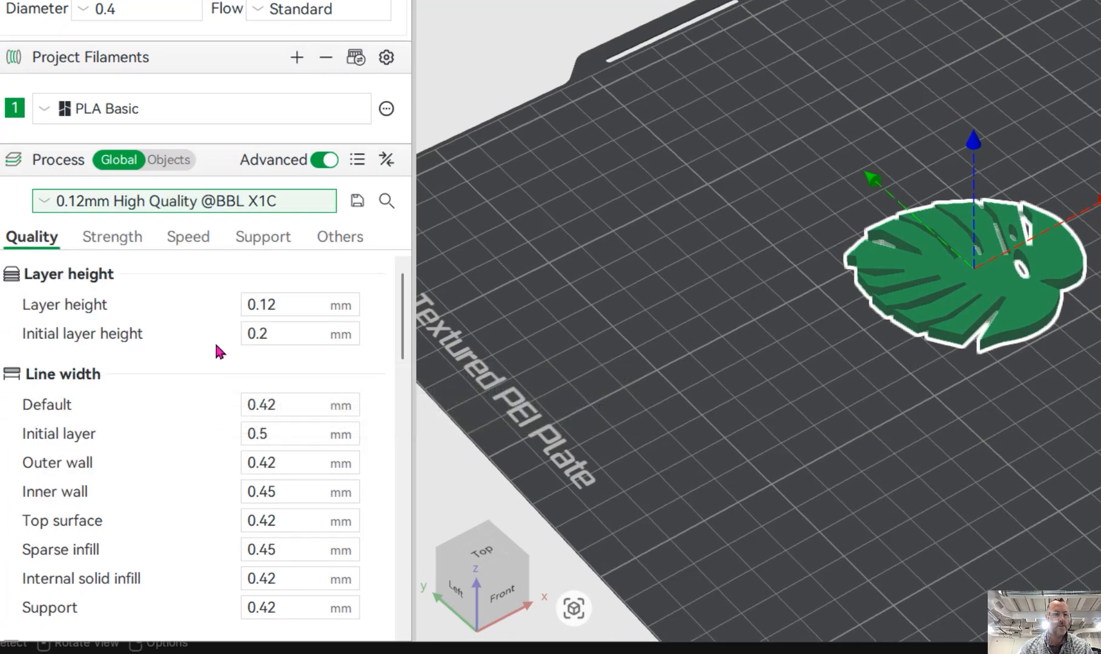
scroll(217, 347, down, 5)
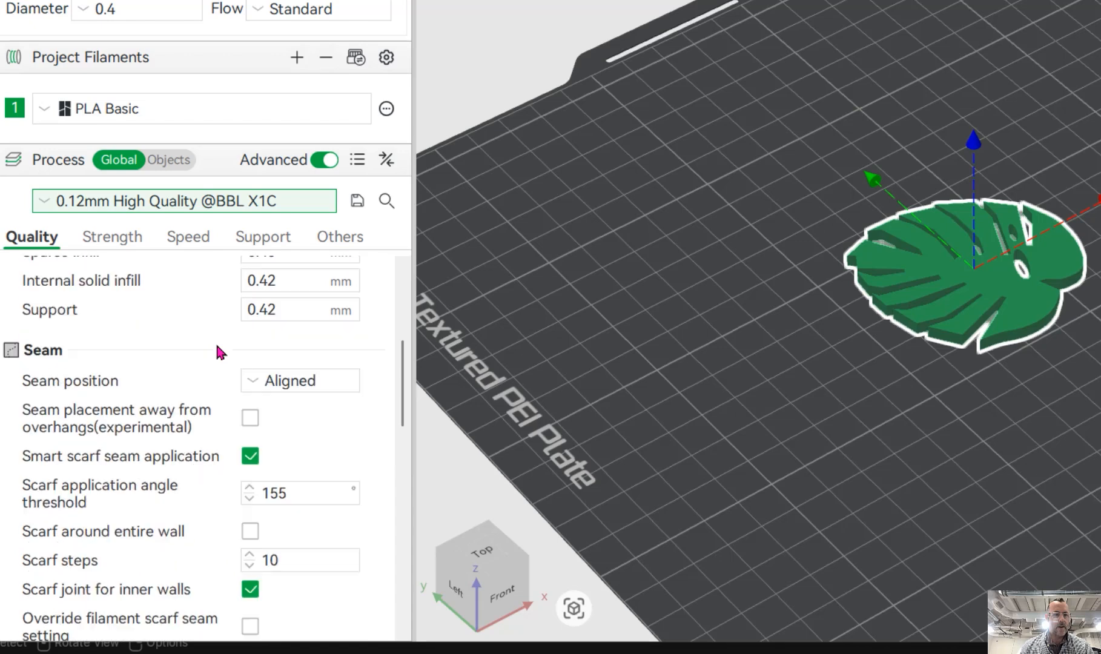
scroll(214, 350, up, 1)
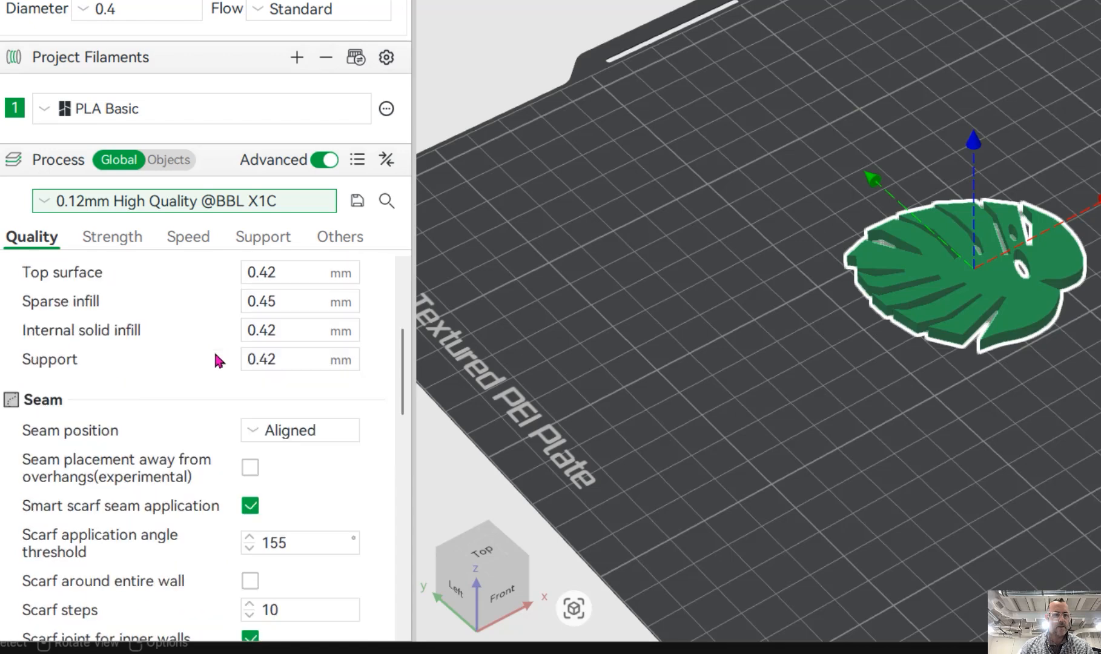
scroll(215, 350, down, 5)
scroll(215, 362, down, 10)
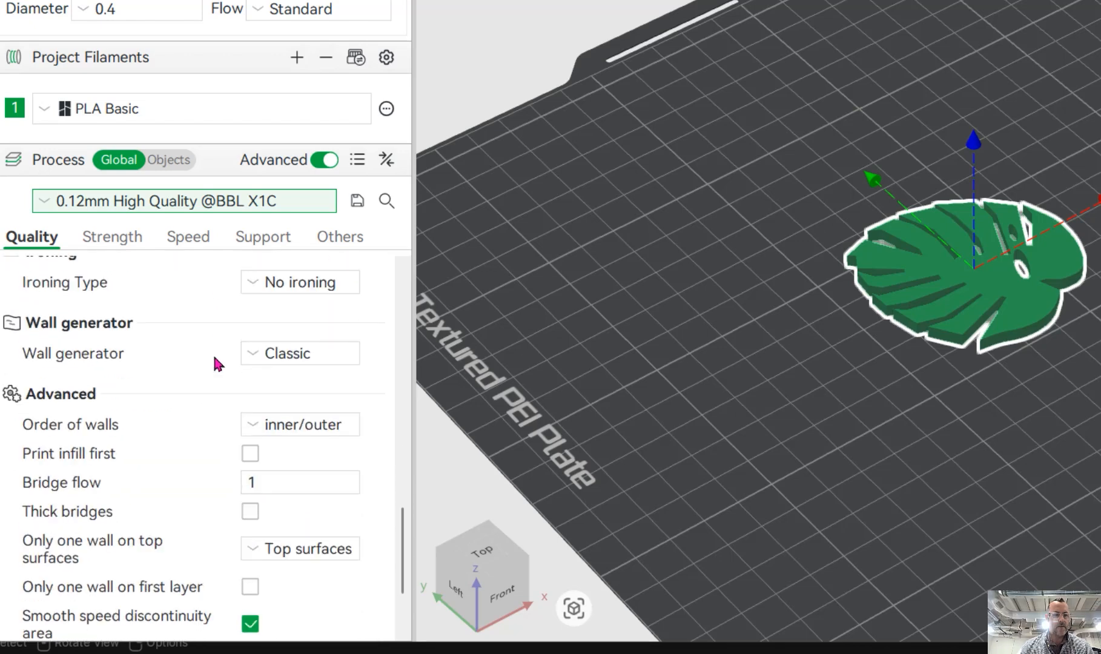
scroll(216, 363, up, 3)
scroll(217, 363, up, 1)
click(301, 348)
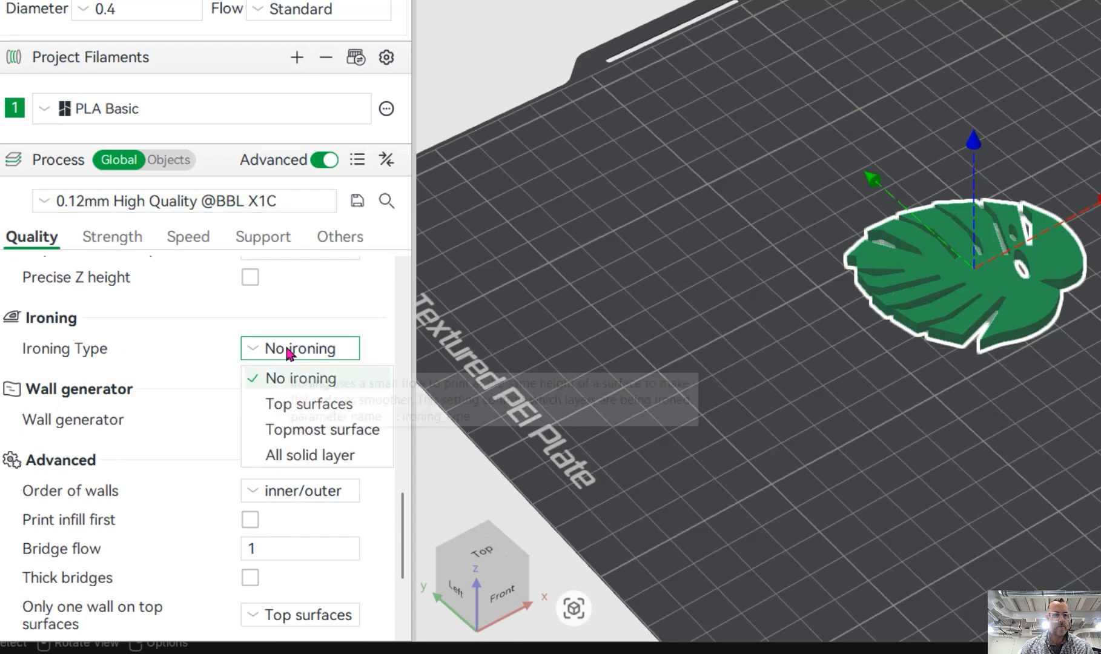
click(303, 405)
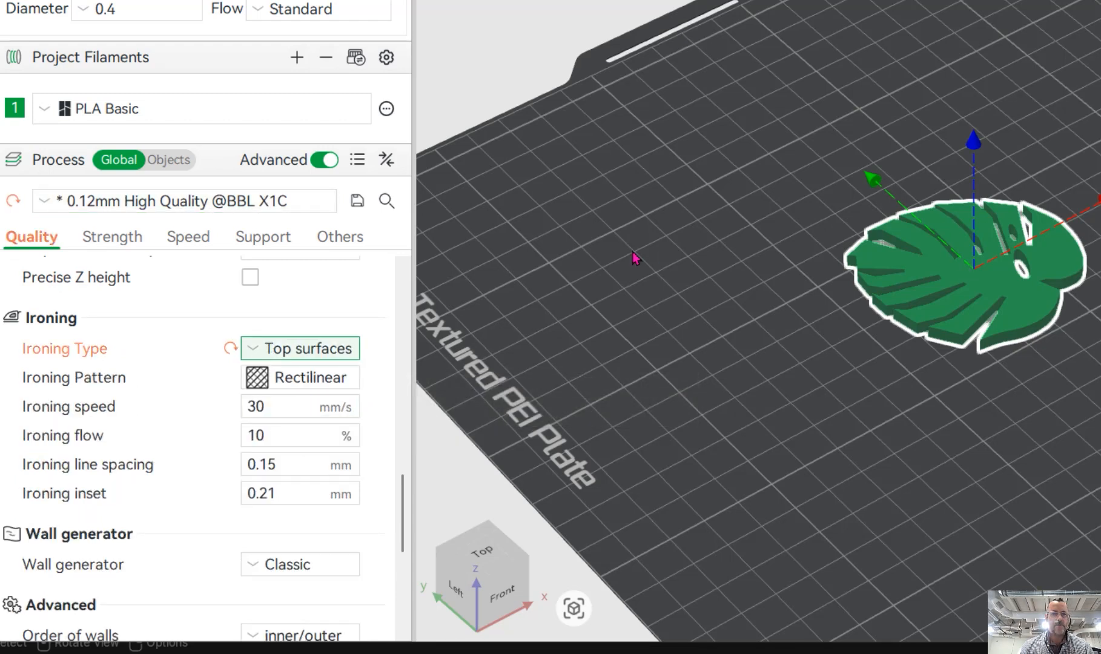
- Set the sparse infill pattern to Aligned Rectilinear in the strength settings of the 0.12mm High Quality process
click(136, 242)
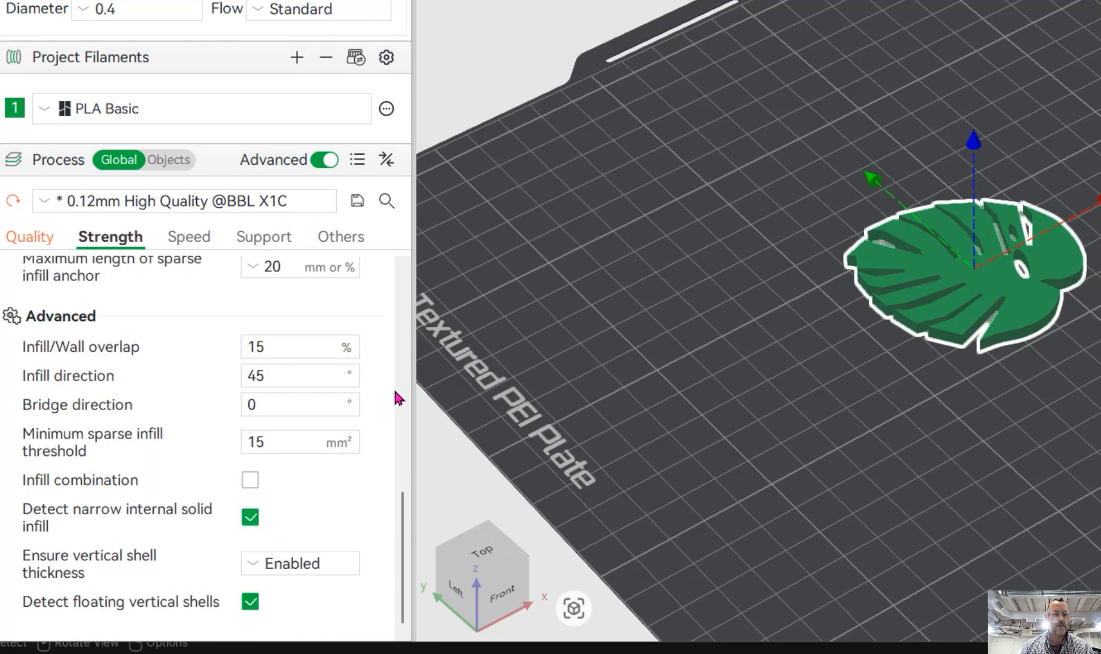
scroll(393, 393, up, 3)
click(325, 159)
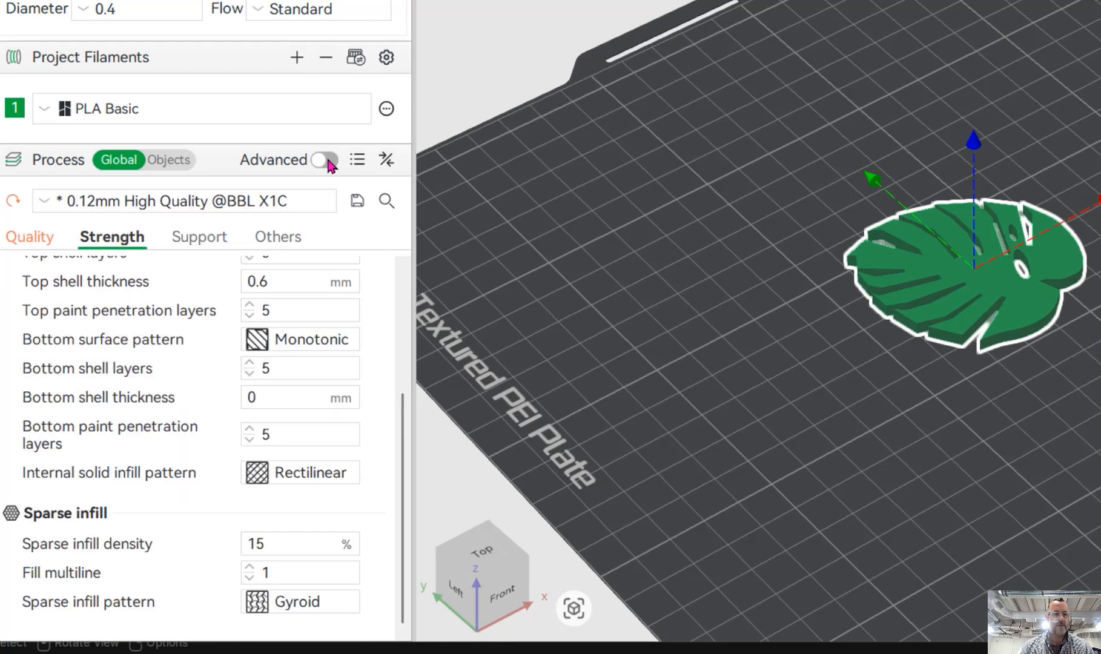
click(325, 160)
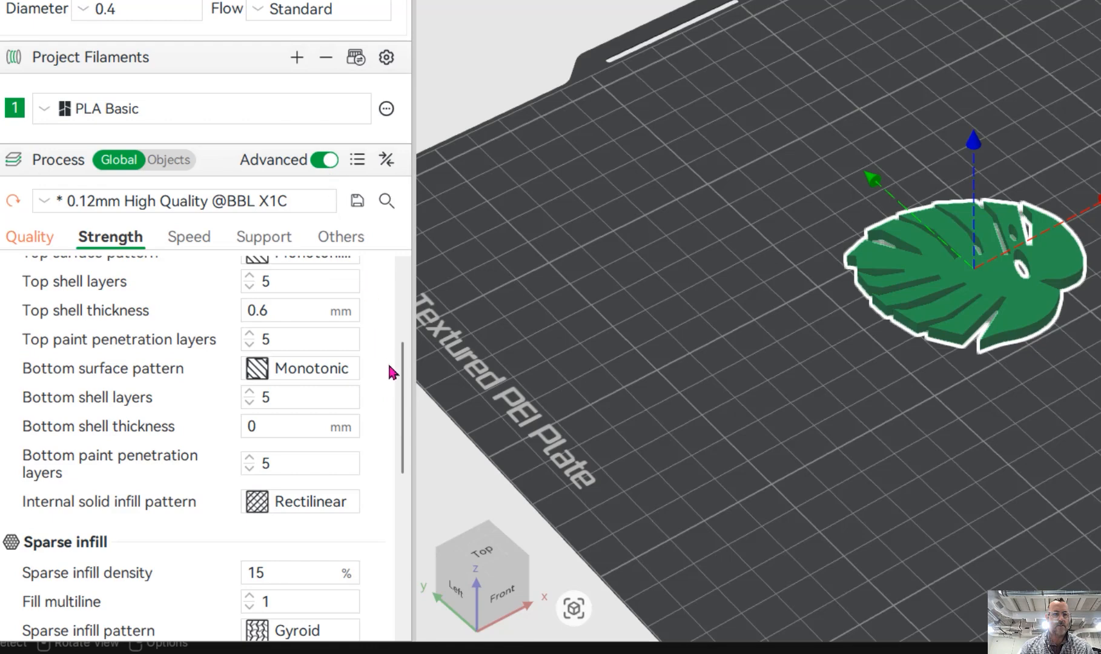
scroll(388, 418, up, 3)
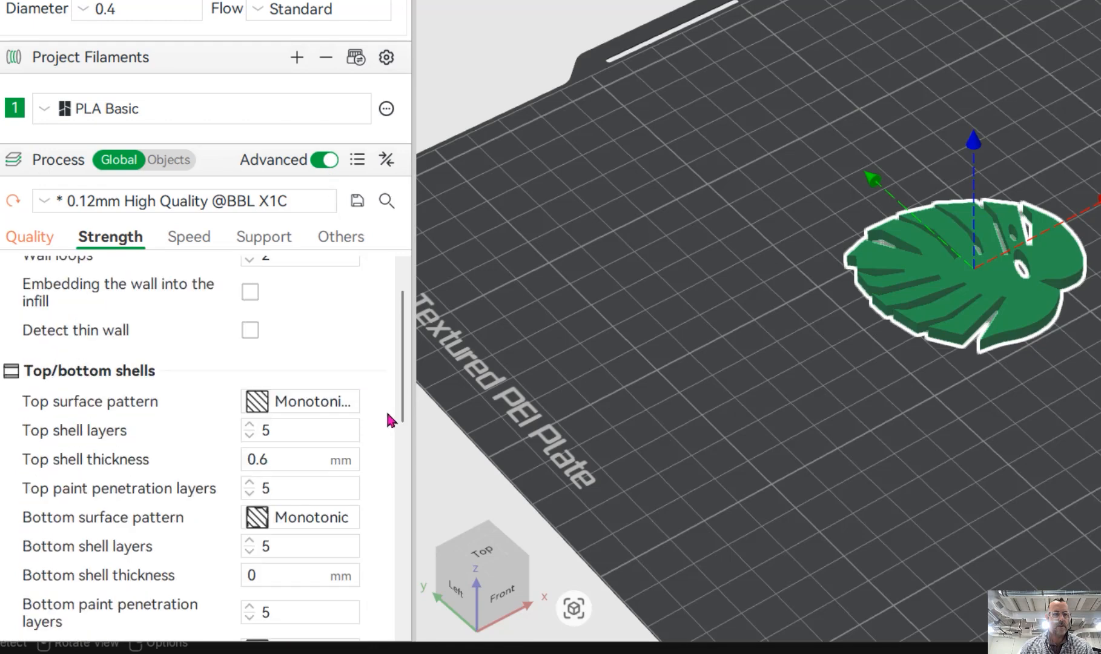
scroll(349, 386, up, 1)
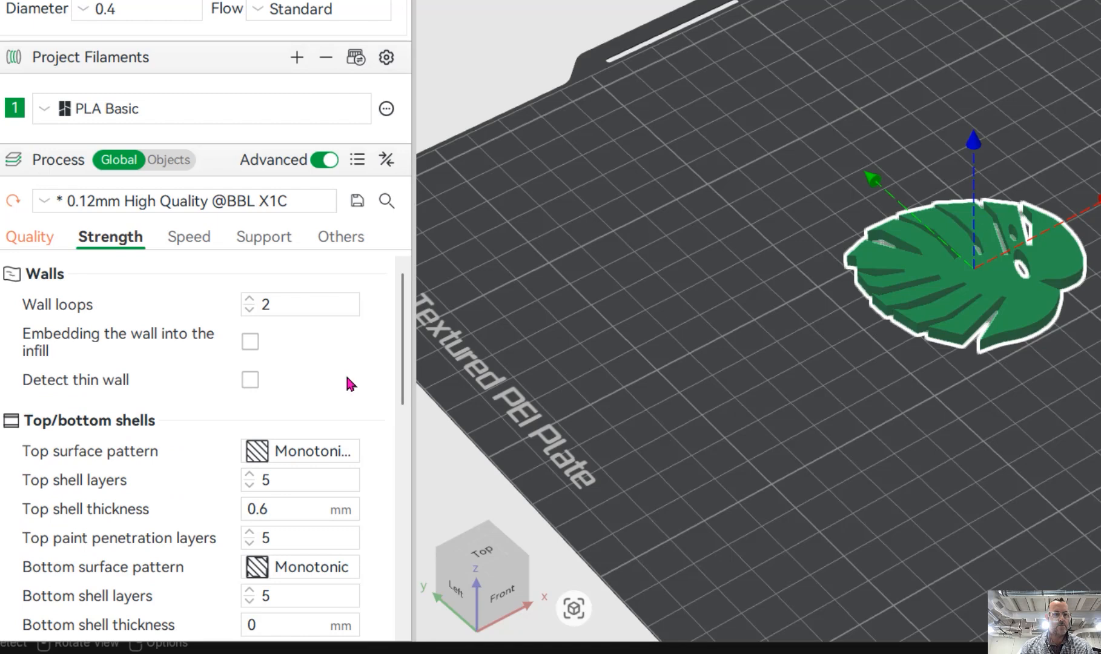
scroll(350, 386, down, 6)
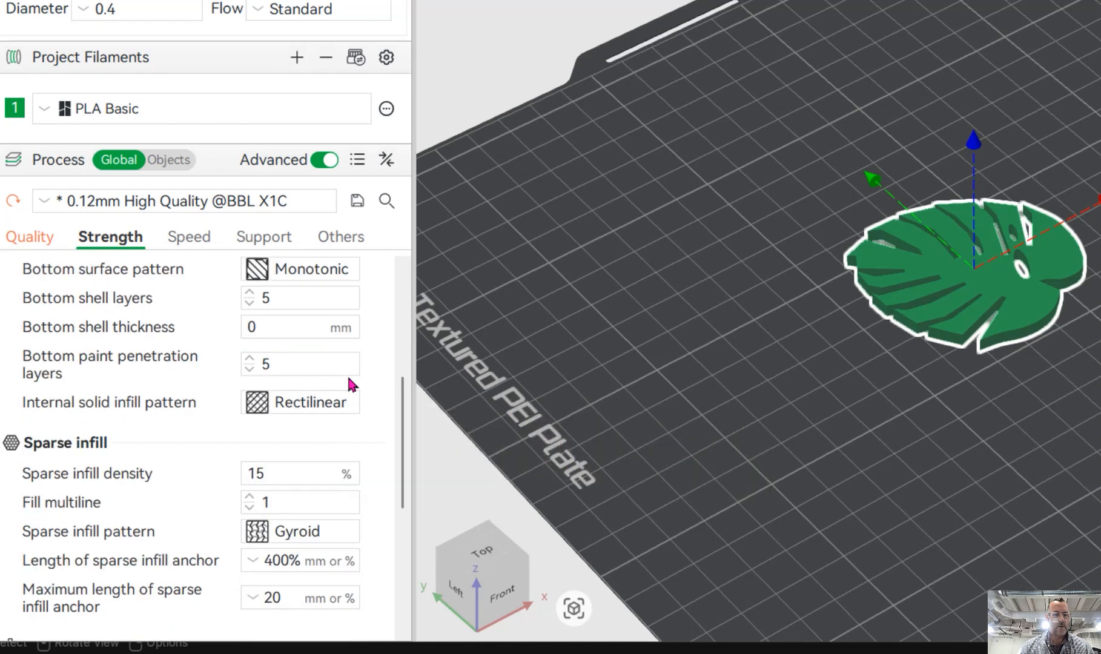
scroll(349, 381, down, 2)
click(297, 432)
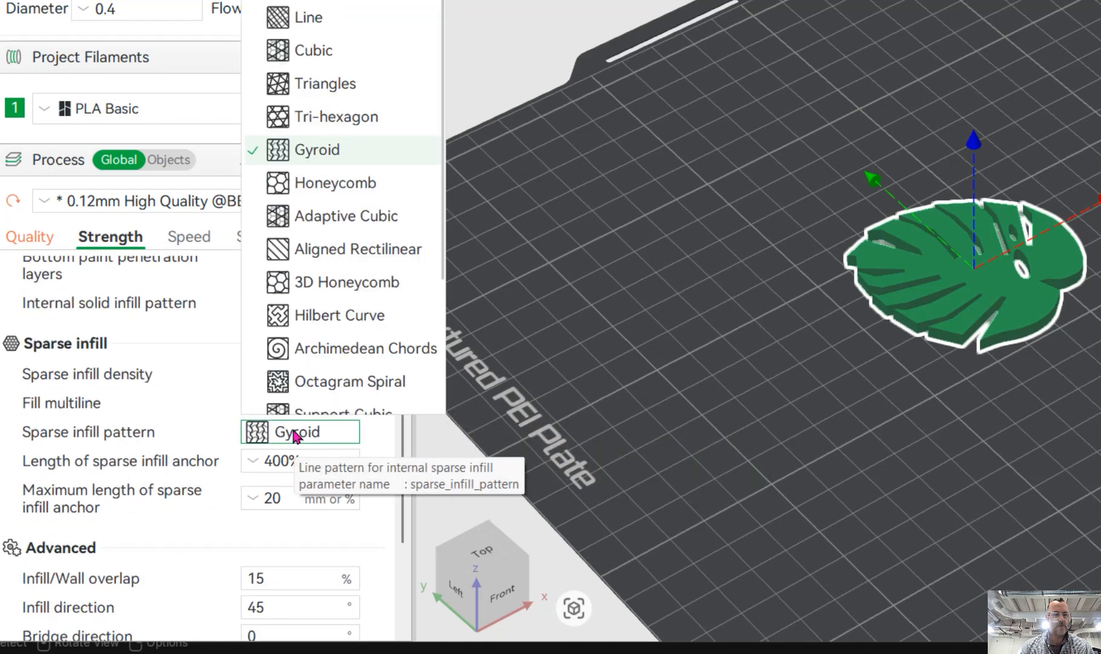
click(352, 251)
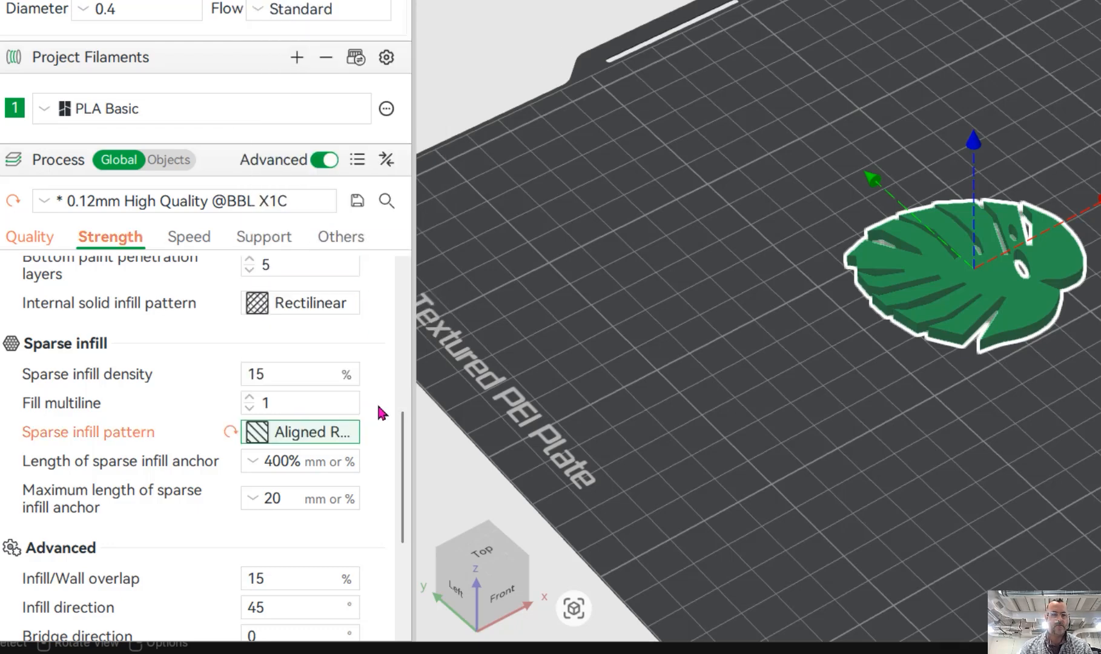
scroll(381, 414, up, 6)
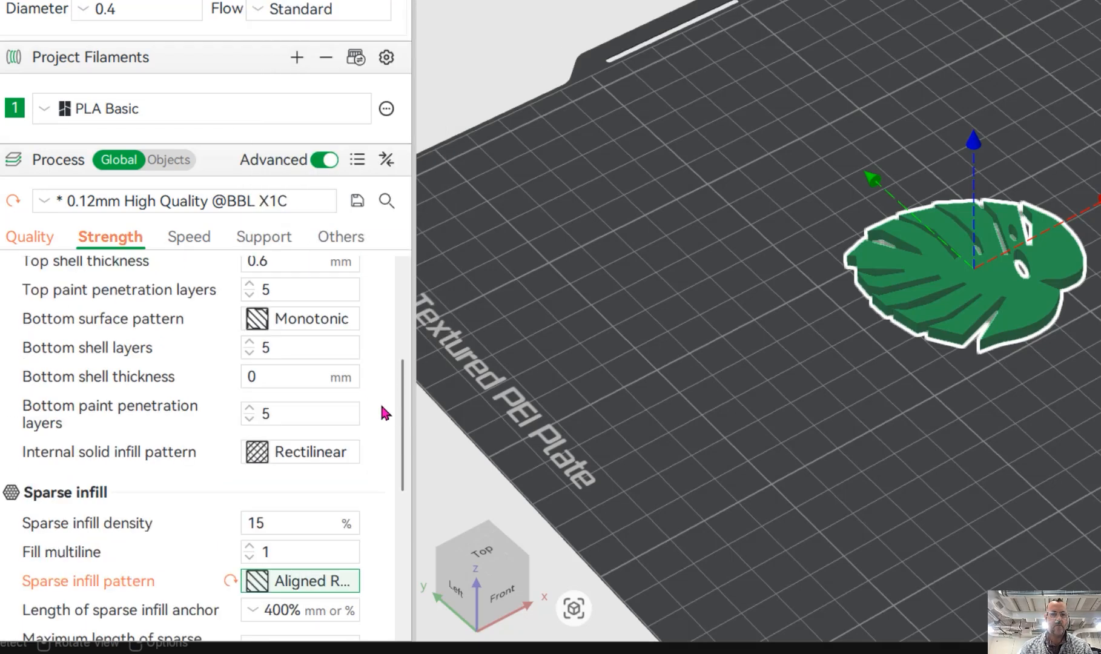
- Slice the plate with the monstera leaf and open the Send print job dialog for it
click(264, 240)
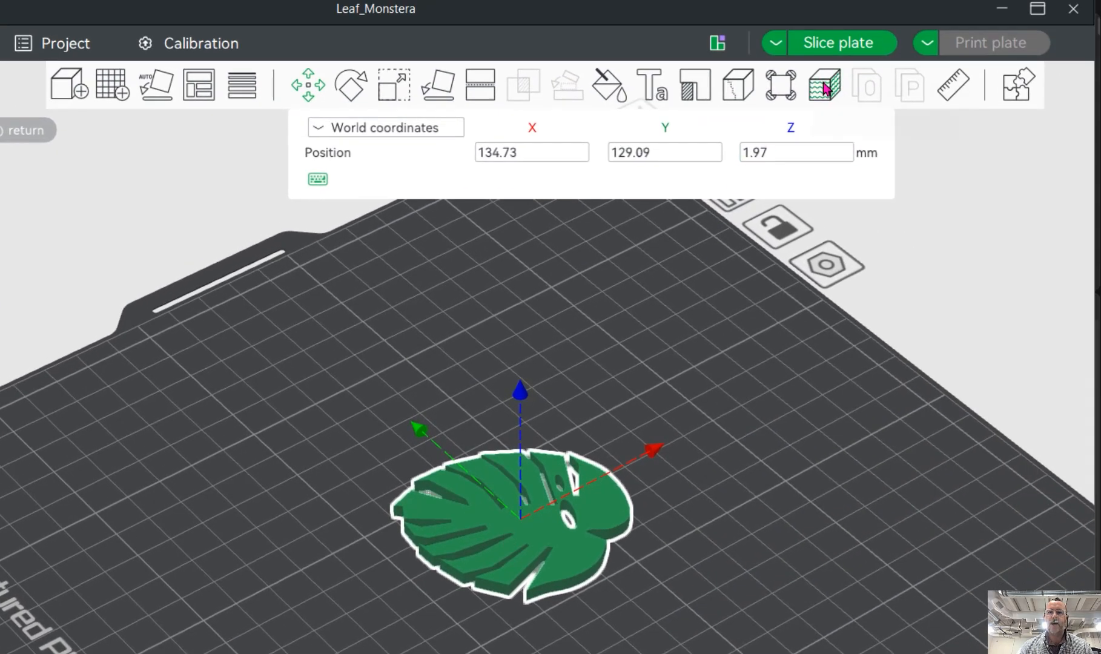
click(832, 45)
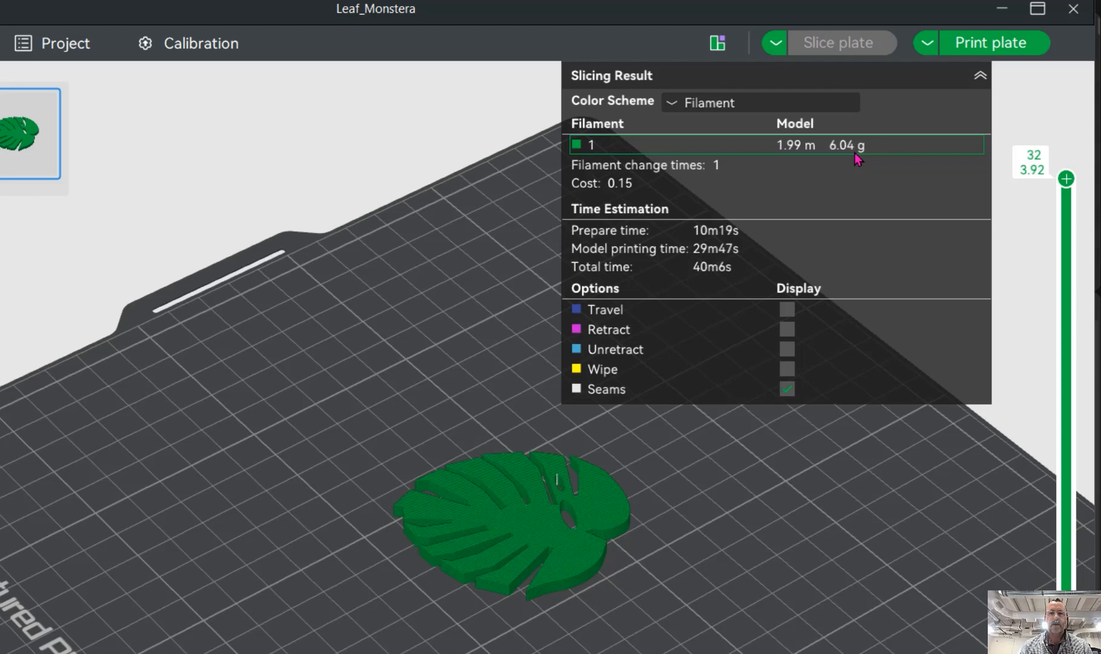
click(976, 48)
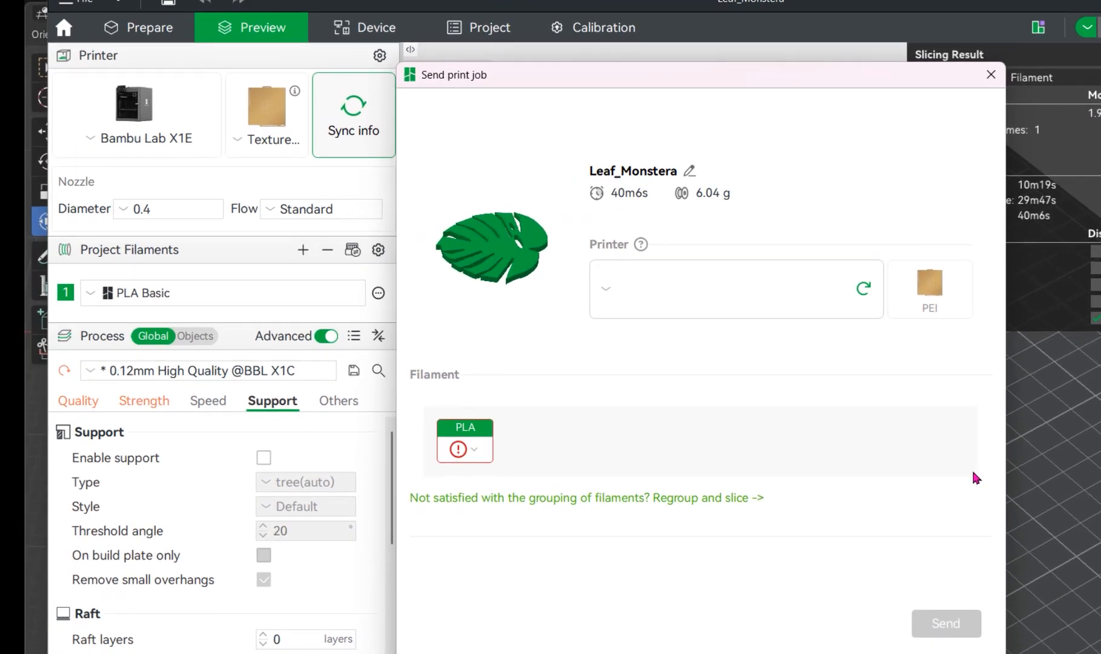